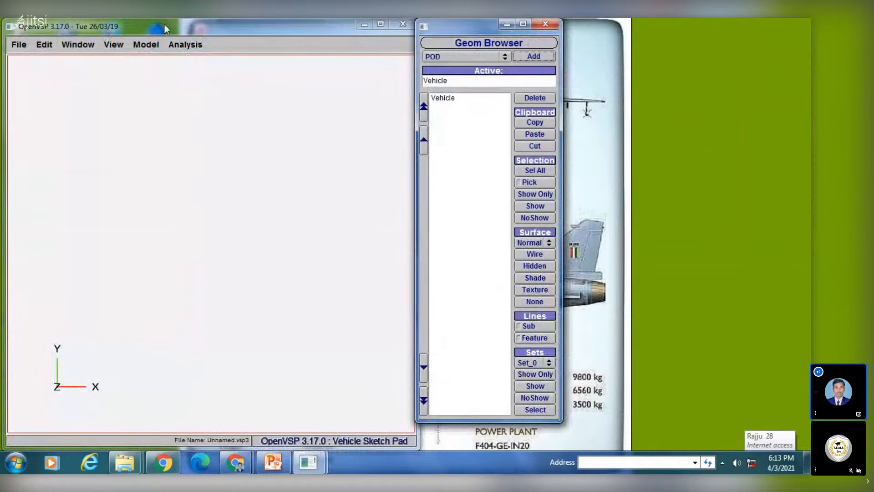
Arrange the main OpenVSP window and the Geom Browser side by side so that neither covers the other
mouse_move(164, 23)
left_mouse_down()
mouse_move(140, 31)
mouse_move(157, 26)
left_mouse_up()
left_click_drag(449, 24, 499, 35)
left_click_drag(175, 29, 216, 25)
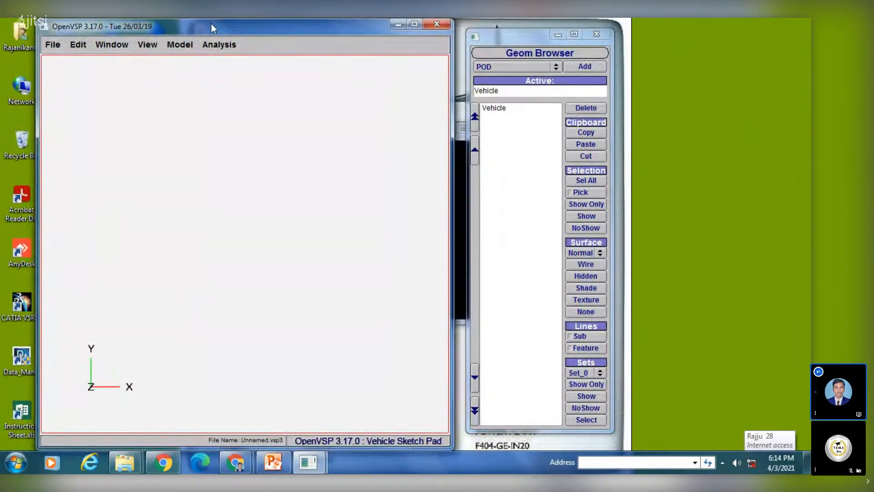
mouse_move(502, 37)
left_mouse_down()
mouse_move(517, 30)
mouse_move(507, 27)
left_mouse_up()
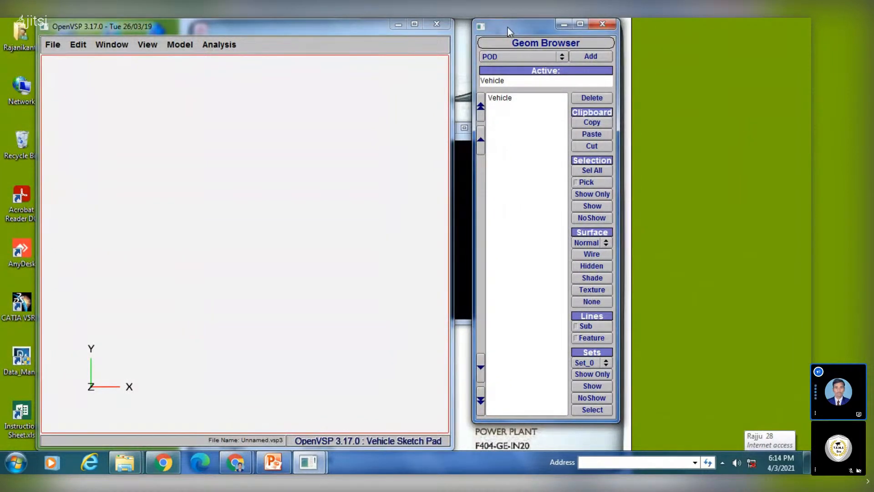
left_click_drag(507, 27, 508, 27)
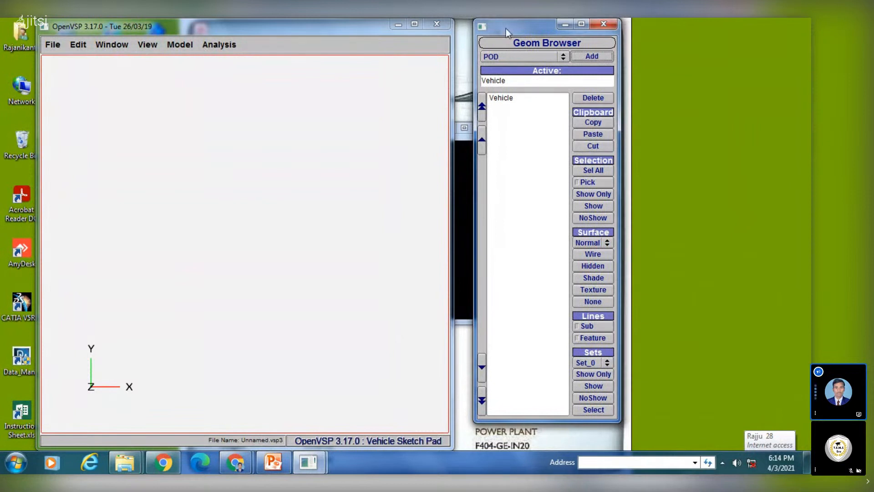
Switch to PowerPoint and review the 3D fuselage design parameters on slide 26
left_click(507, 56)
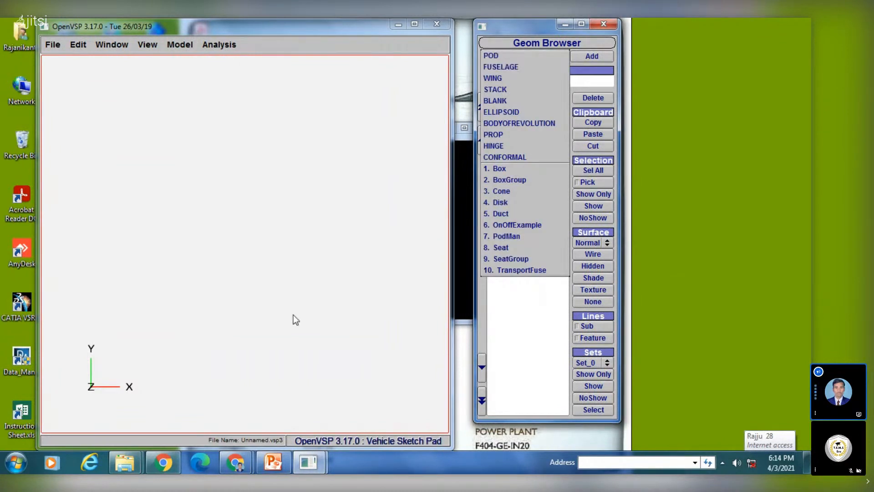
left_click(273, 463)
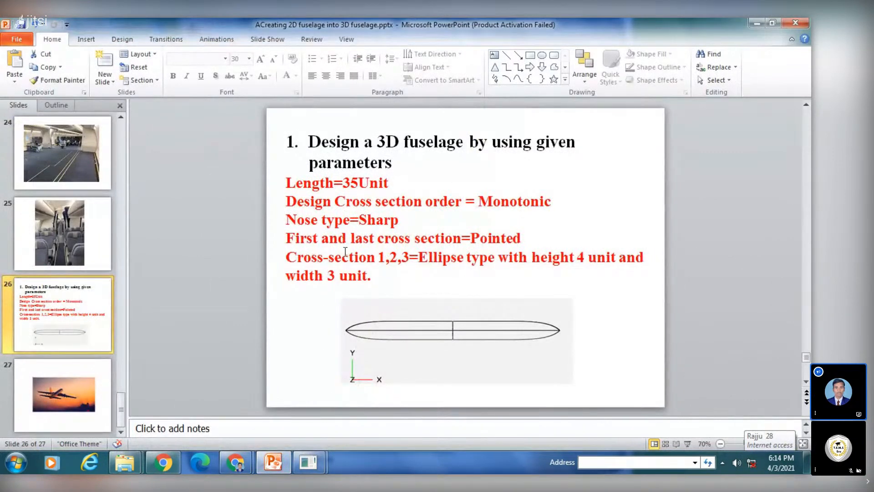
left_click(350, 219)
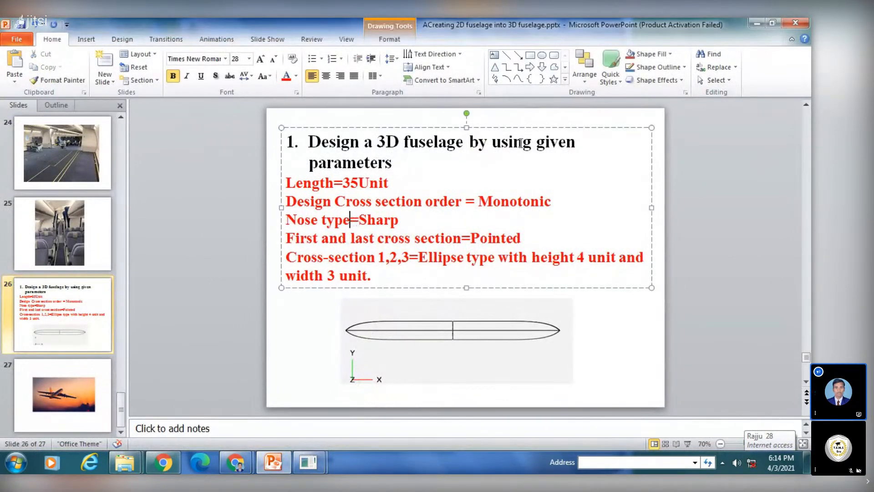
left_click(651, 300)
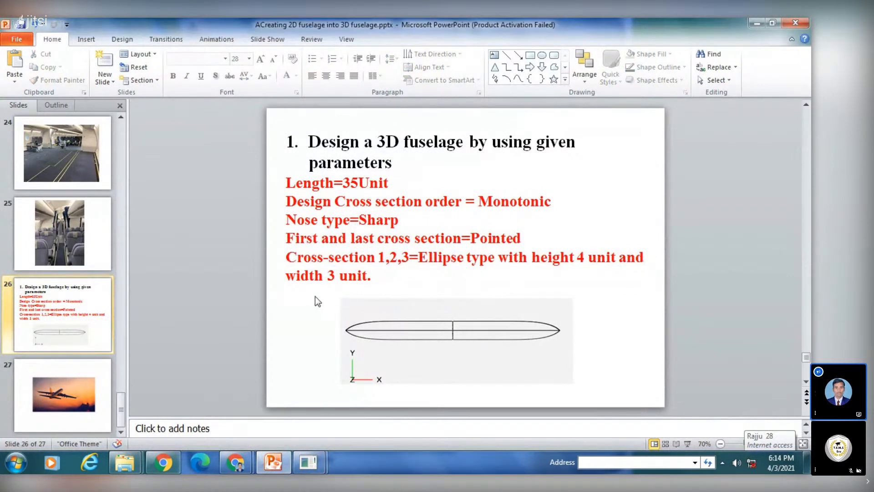
mouse_move(308, 462)
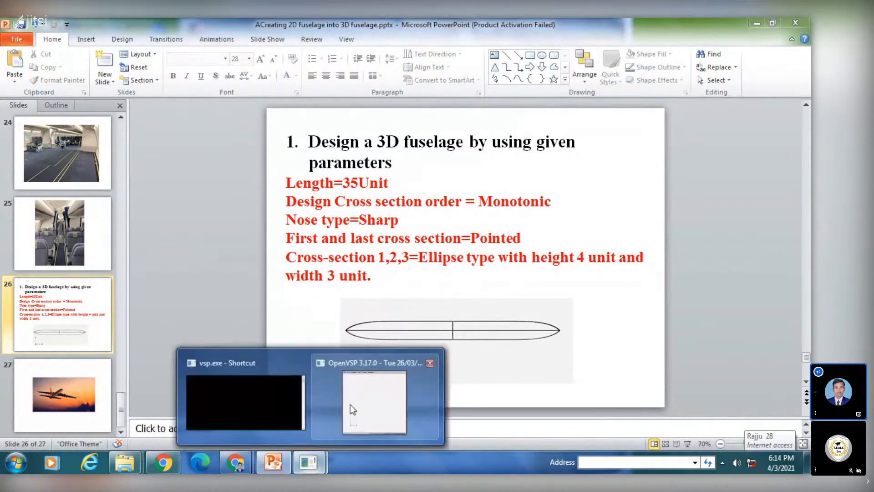
left_click(351, 404)
left_click(274, 462)
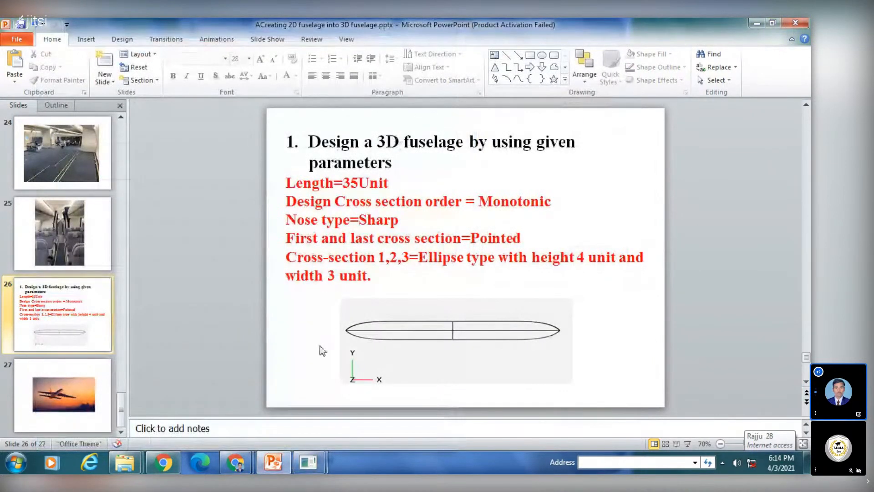
Switch back to OpenVSP and add a FUSELAGE component to the vehicle
mouse_move(308, 462)
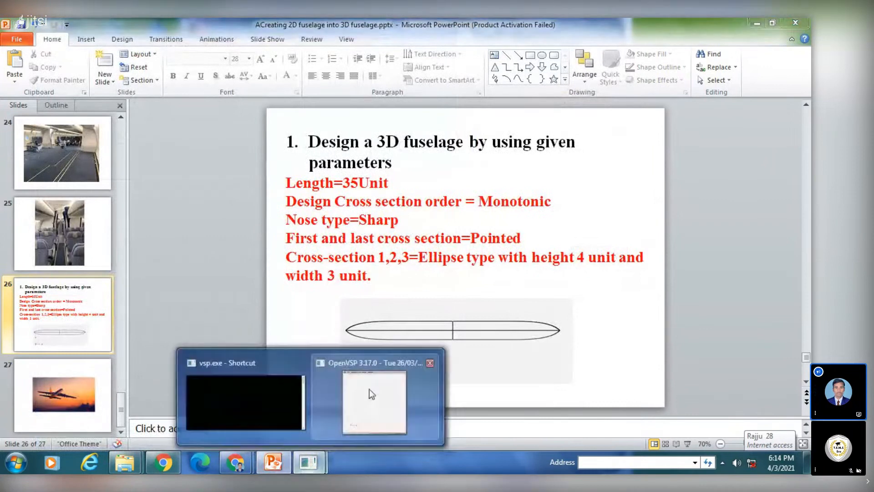
left_click(369, 388)
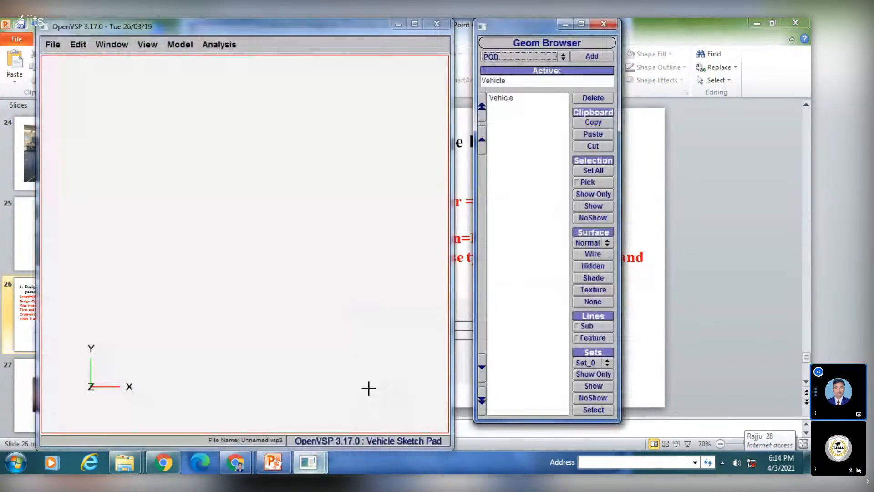
left_click(528, 57)
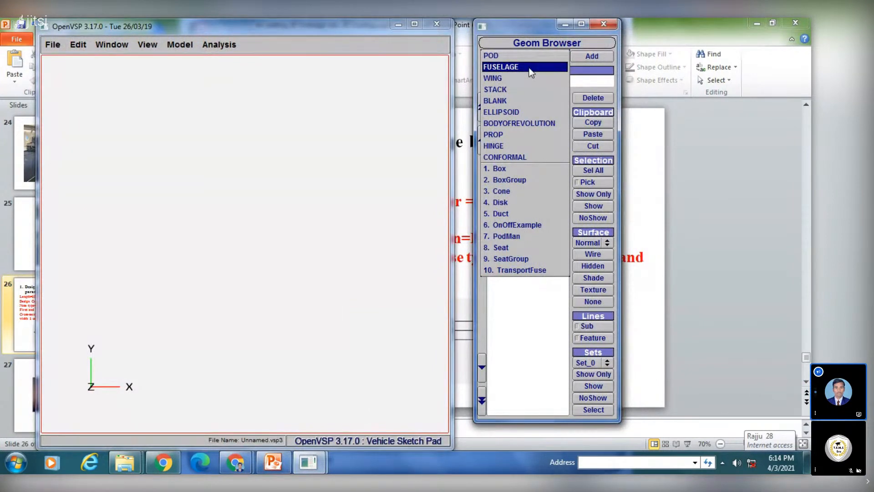
left_click(530, 68)
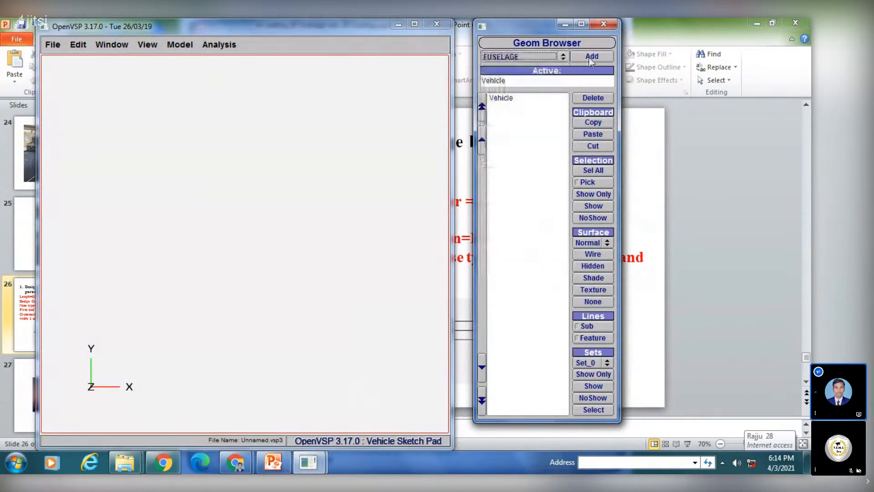
left_click(591, 56)
Examine the whole fuselage from an angled 3D view, with the Fuselage window moved clear of the Geom Browser's component selector
right_click_drag(353, 226, 161, 224)
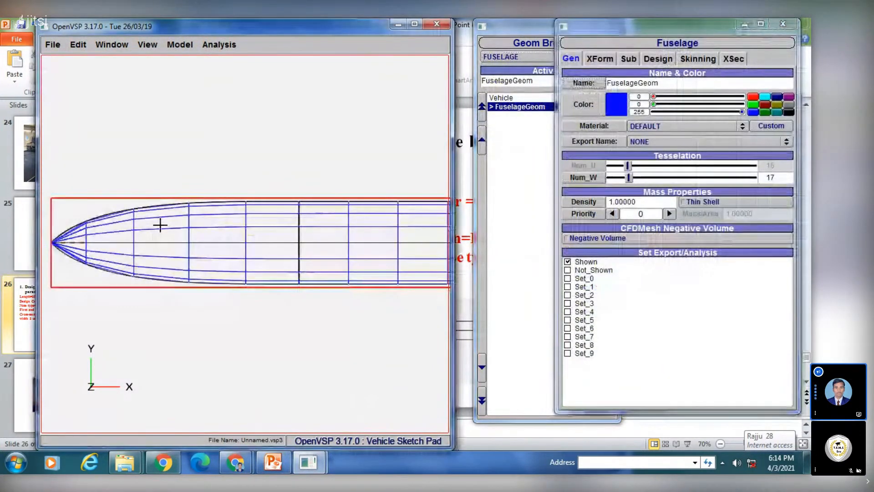
scroll(312, 236, "down", 3)
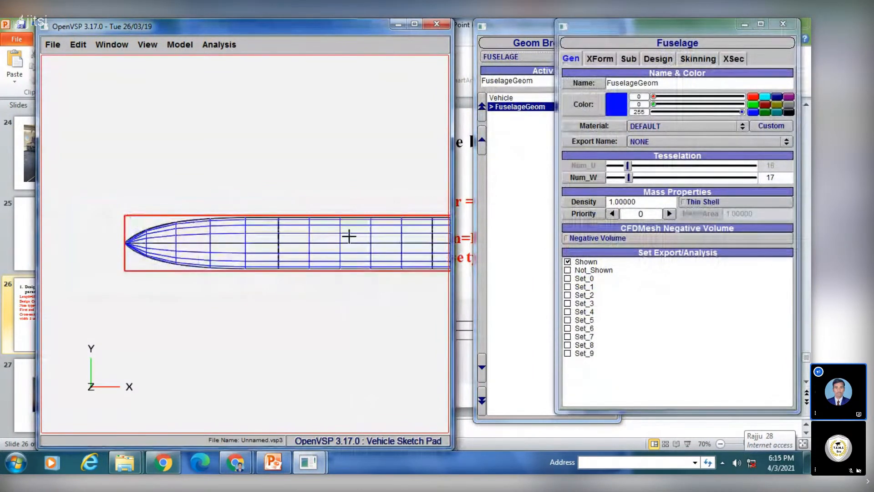
left_click_drag(578, 32, 603, 99)
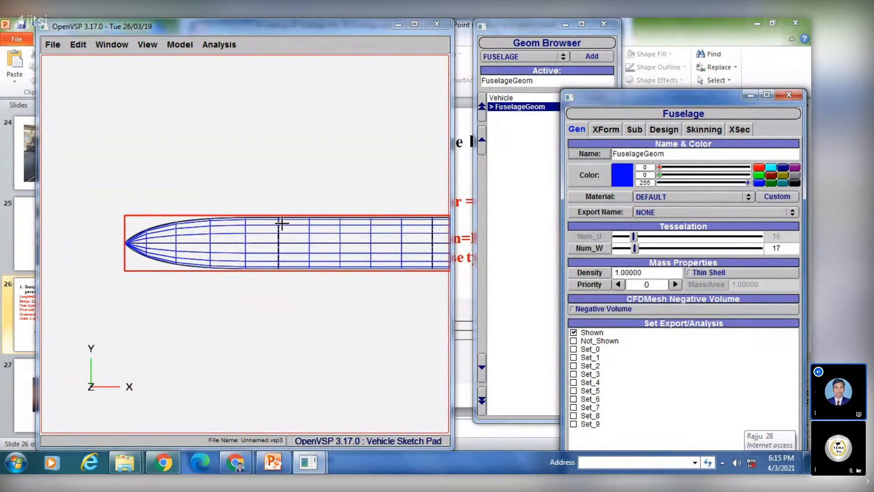
scroll(279, 233, "down", 3)
right_click_drag(309, 227, 218, 215)
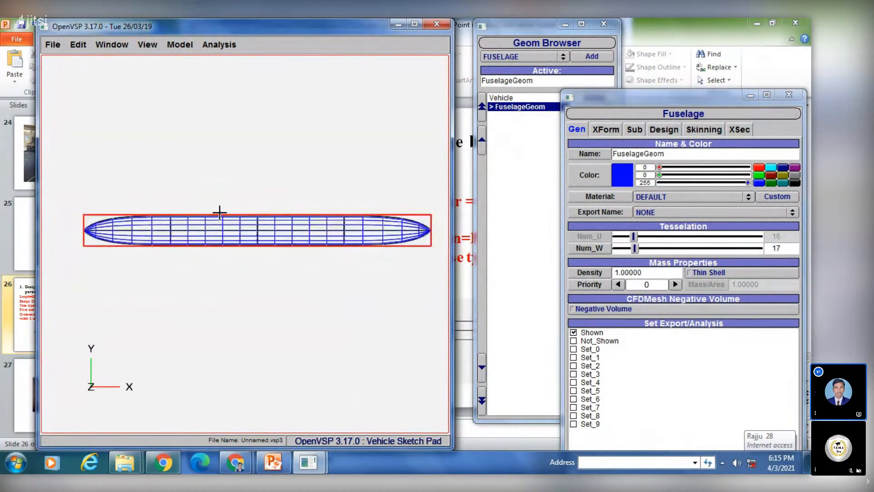
left_click_drag(200, 228, 257, 246)
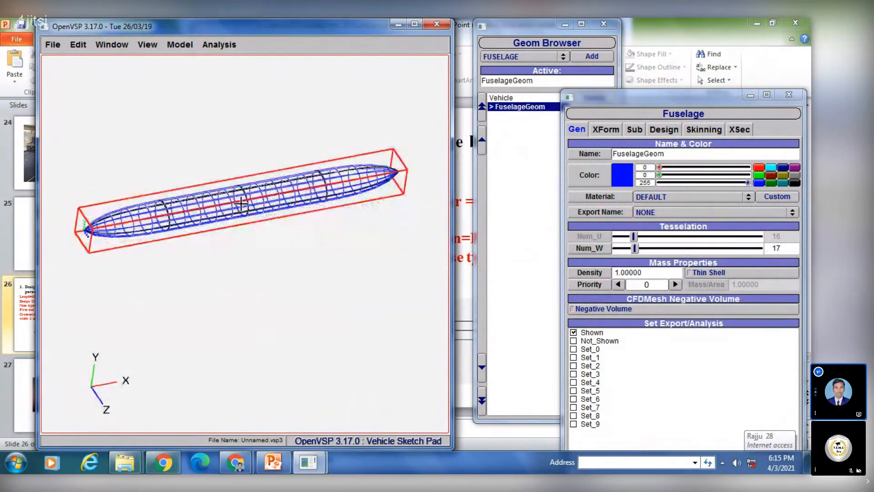
left_click_drag(241, 206, 313, 138)
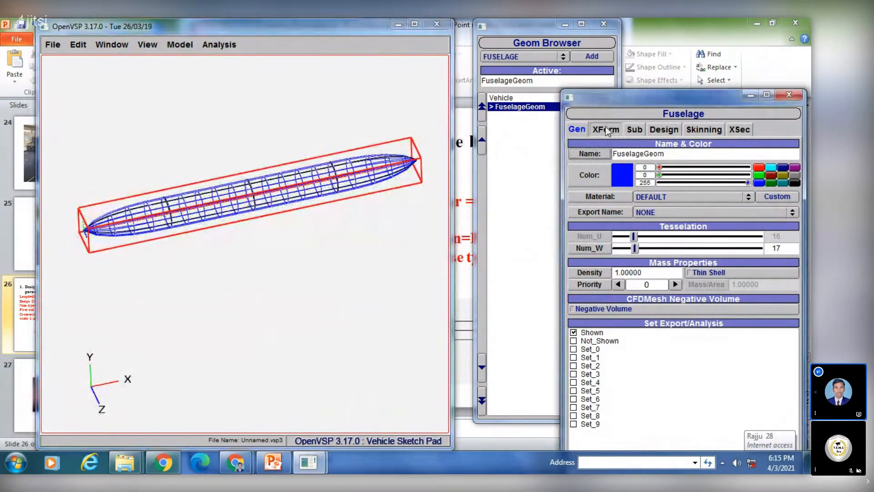
Look through the fuselage's transform, sub-surface, design, skinning and cross-section settings
left_click(605, 129)
left_click(635, 130)
left_click(664, 130)
left_click(704, 129)
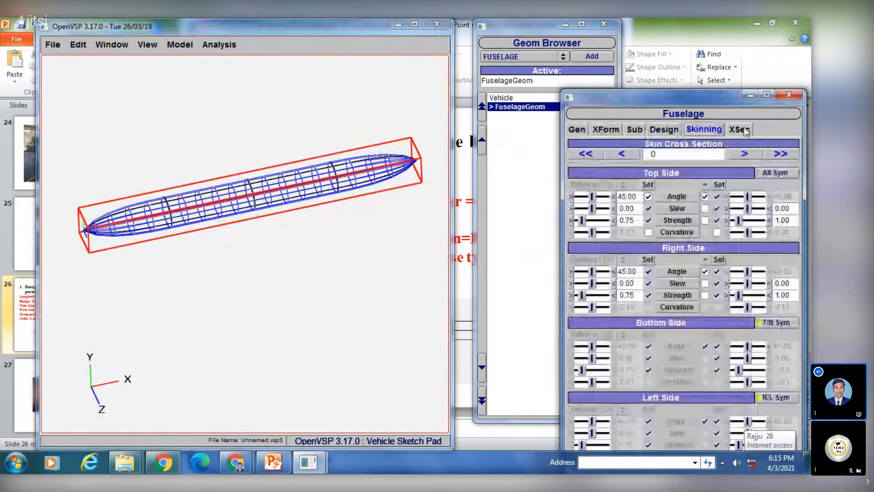
left_click(739, 129)
left_click(605, 130)
left_click(577, 130)
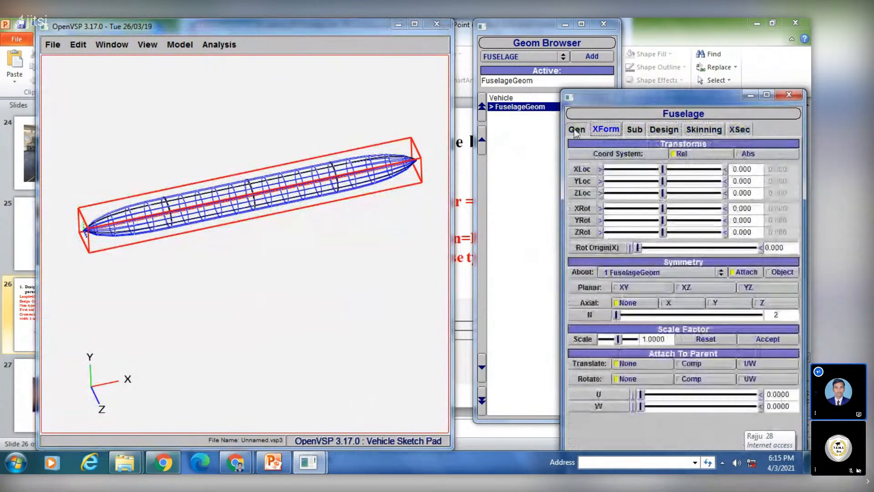
left_click(606, 130)
left_click(635, 131)
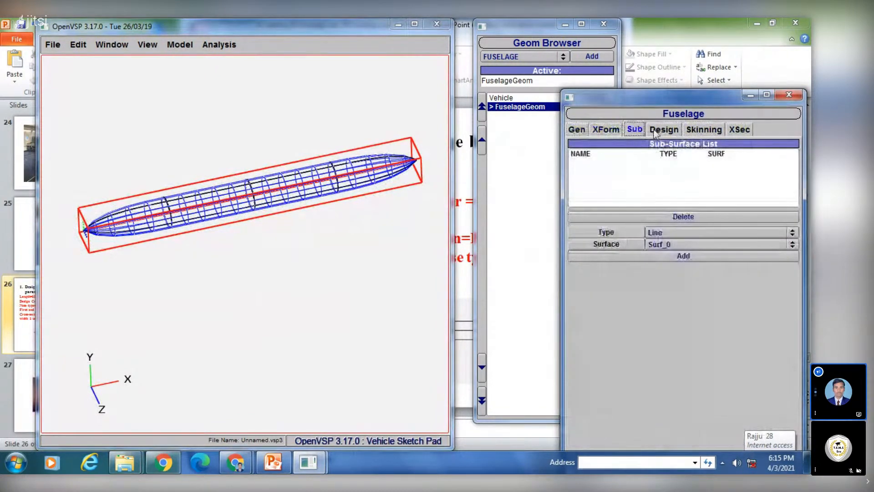
left_click(658, 130)
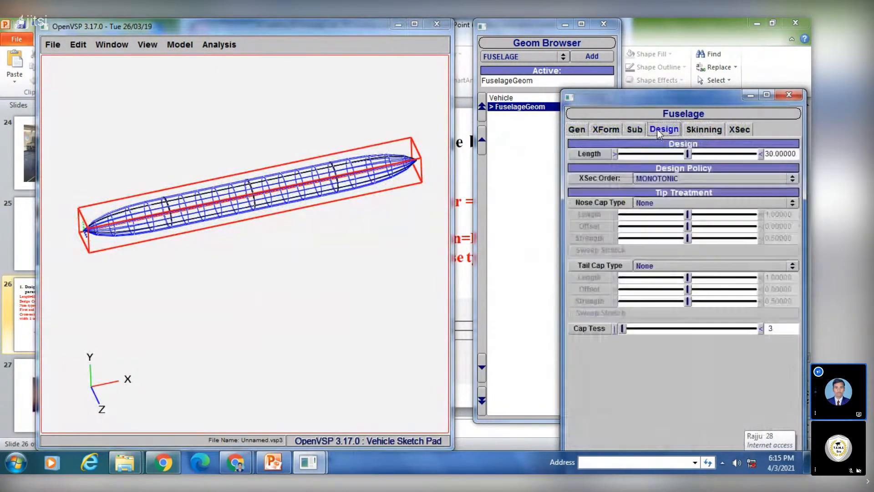
left_click(628, 129)
Switch to PowerPoint and highlight the required fuselage parameters, from the length down to the cross-section dimensions, for review
left_click(273, 462)
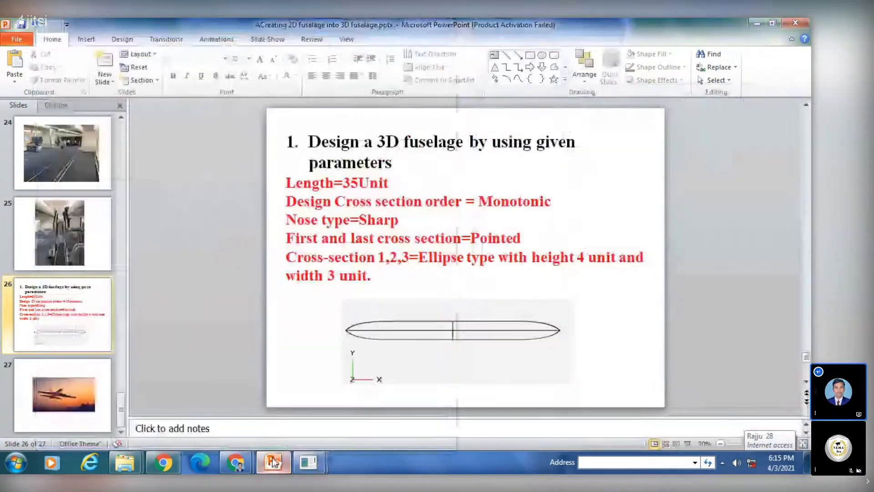
triple_click(344, 251)
left_click_drag(344, 251, 289, 183)
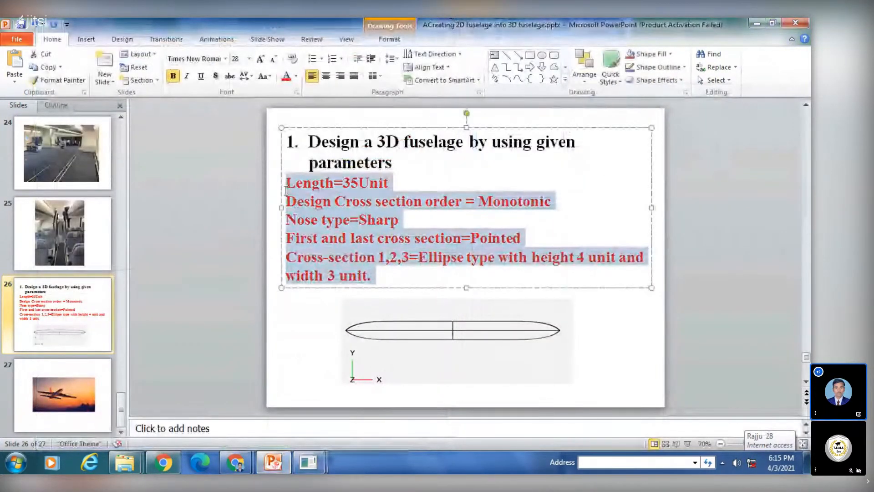
left_click(296, 291)
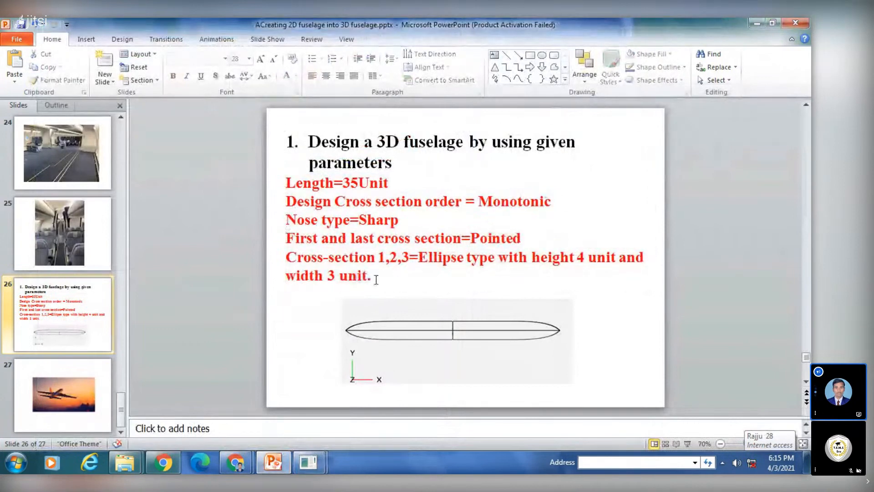
left_click_drag(375, 274, 286, 181)
left_click(280, 318)
left_click(536, 144)
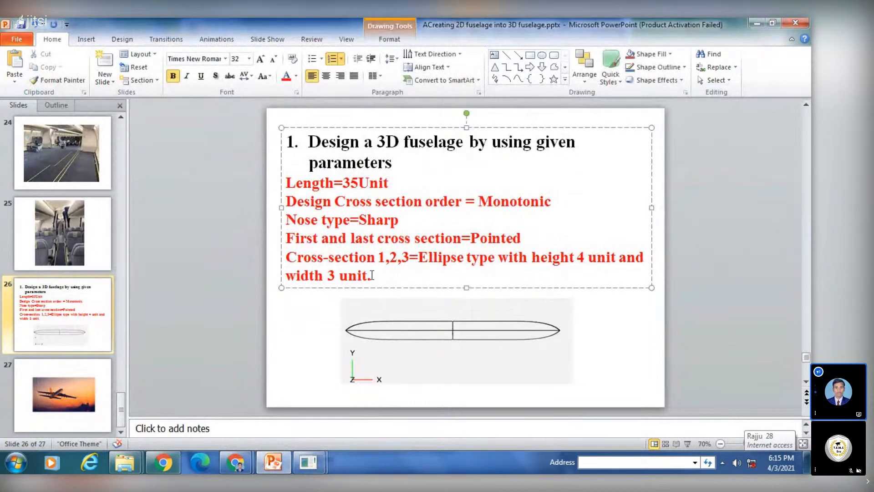
left_click_drag(376, 277, 275, 182)
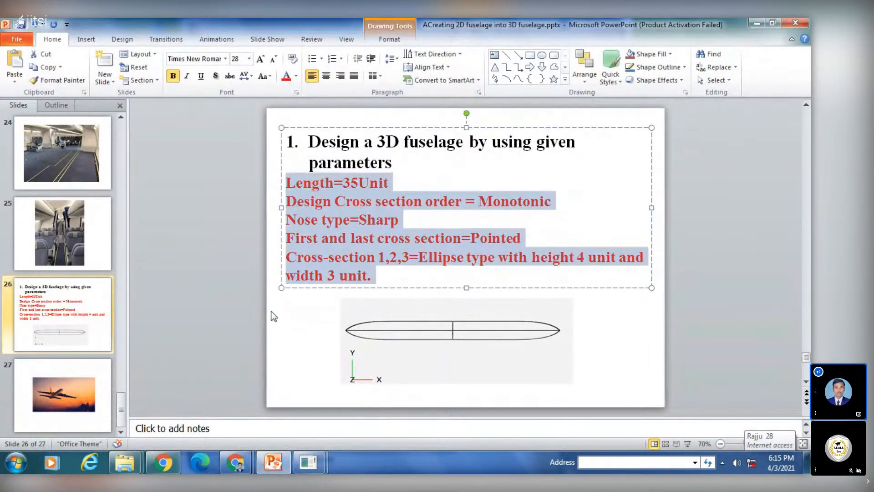
left_click(329, 220)
left_click_drag(286, 182, 379, 276)
left_click(284, 318)
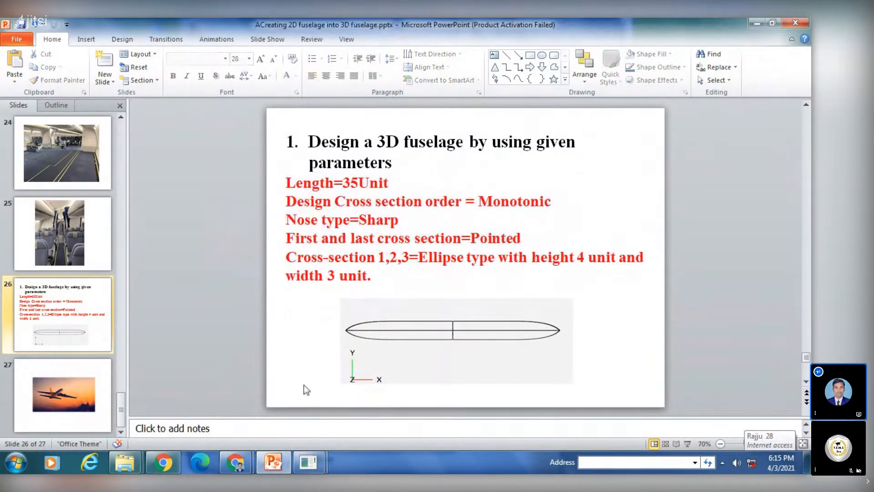
Switch back to OpenVSP and examine the fuselage's design and skinning settings
mouse_move(308, 462)
left_click(382, 396)
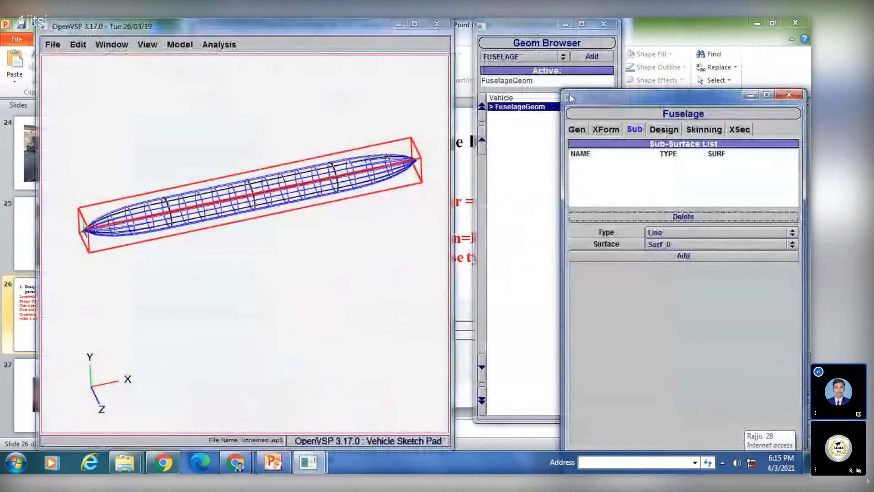
left_click(664, 129)
left_click(705, 130)
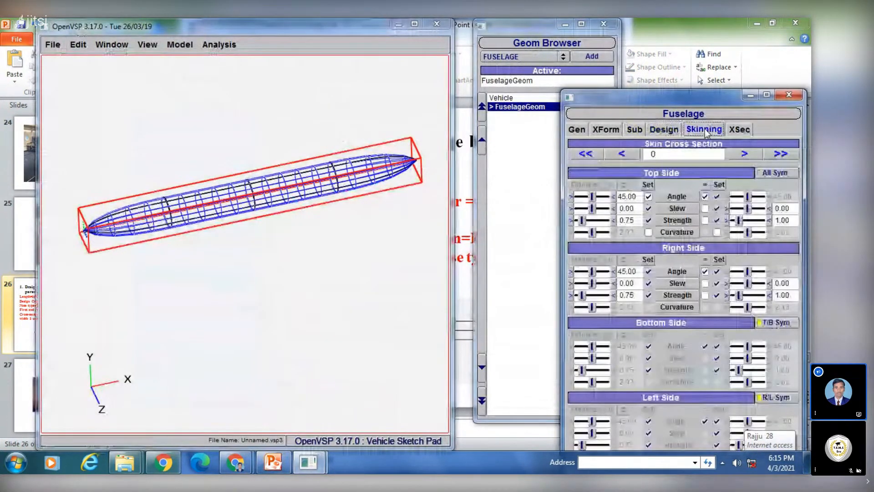
left_click(663, 130)
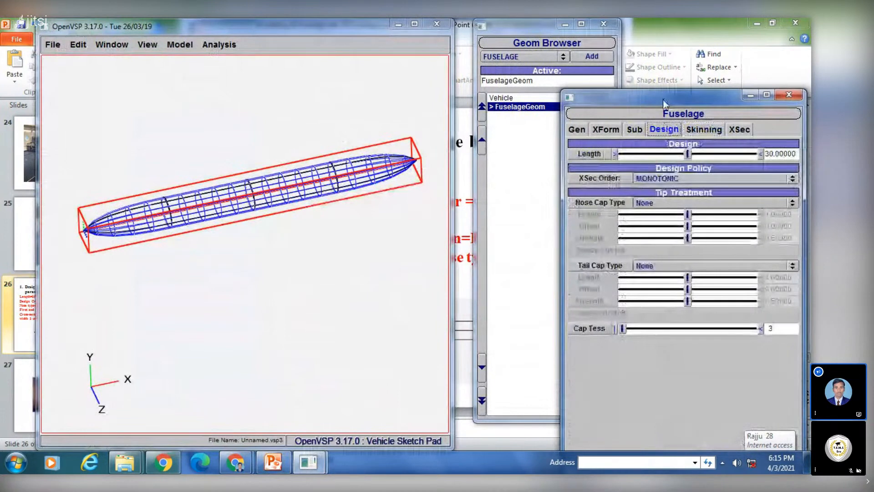
Reposition the Fuselage window so it is fully visible on screen, and display the fuselage's general settings
left_click_drag(663, 100, 651, 51)
left_click(636, 83)
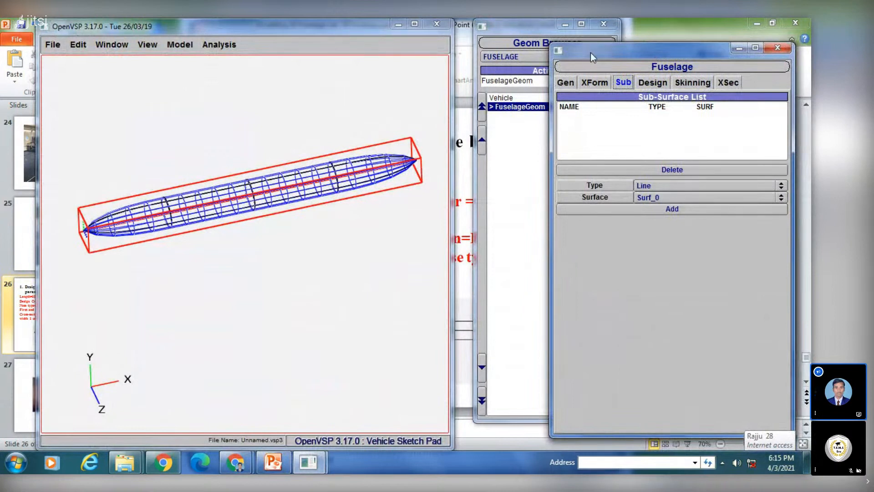
left_click_drag(599, 50, 575, 53)
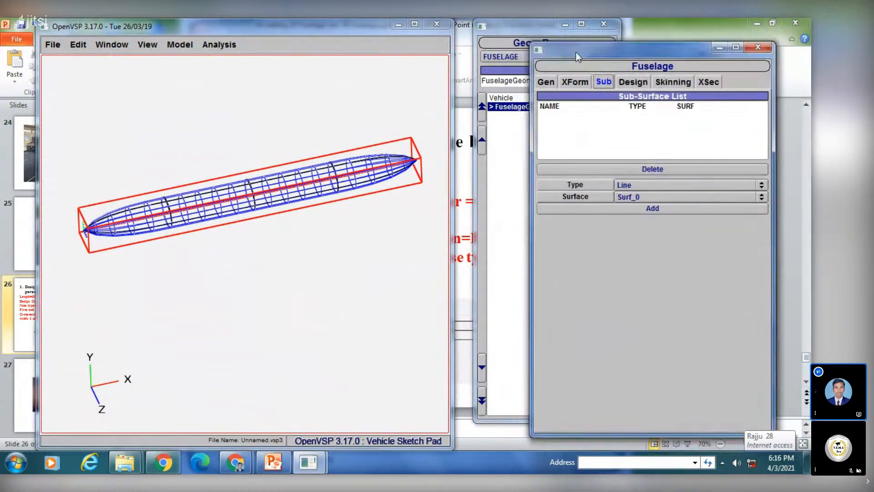
left_click(546, 82)
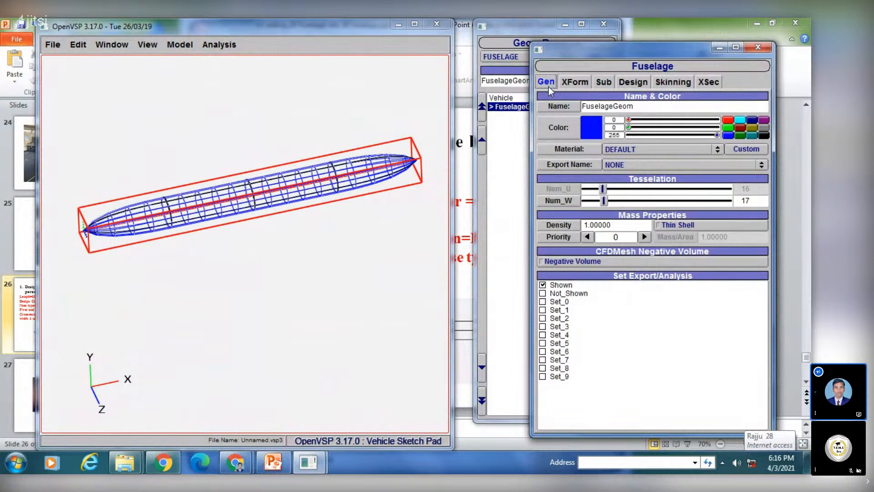
Look through the fuselage's transform, sub-surface and cross-section settings
left_click(575, 81)
left_click(603, 82)
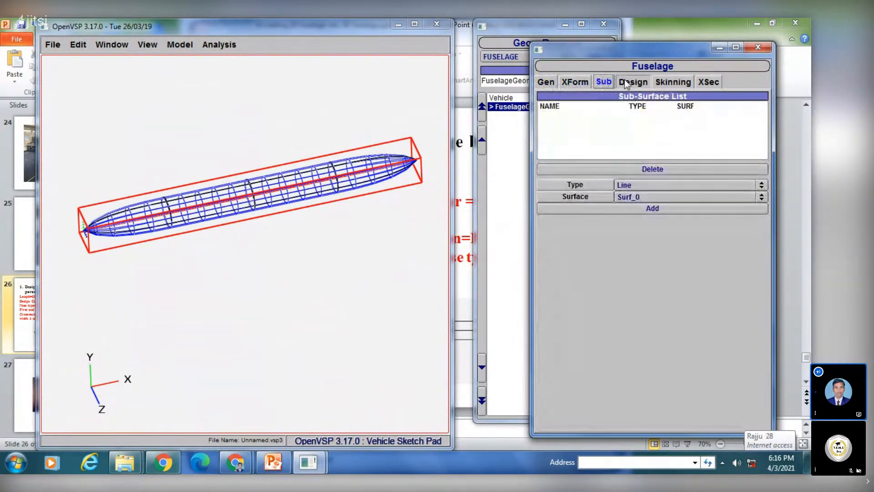
left_click(709, 82)
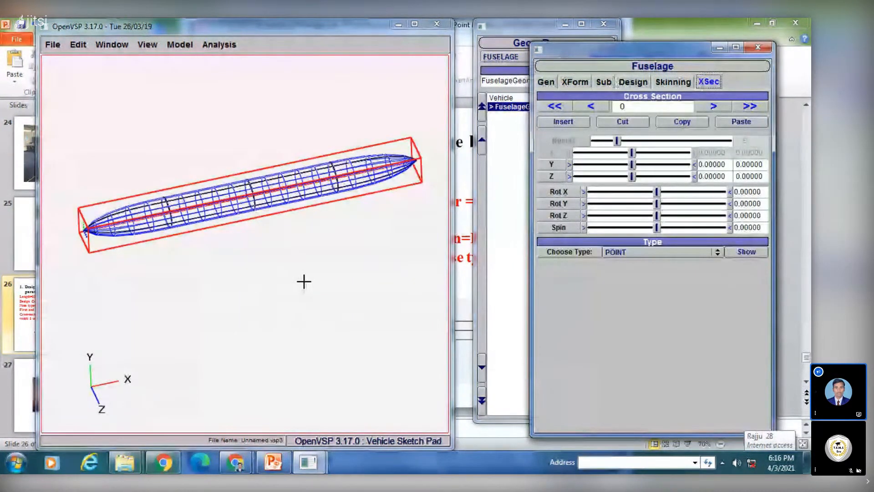
Switch to PowerPoint and highlight the fuselage length requirement on the slide for review
left_click(275, 462)
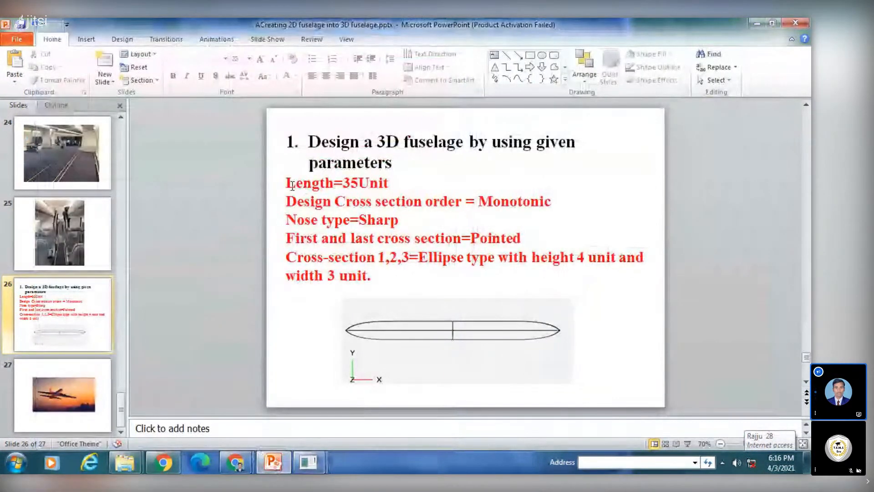
left_click_drag(286, 183, 395, 184)
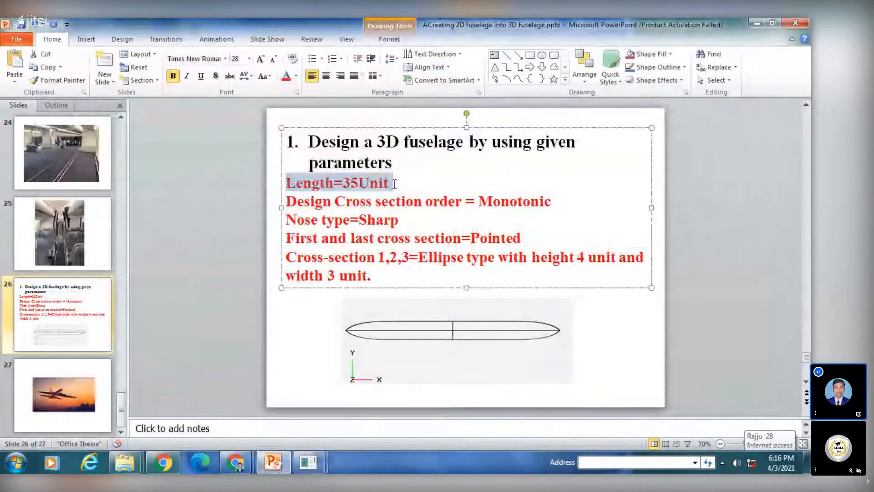
left_click(279, 320)
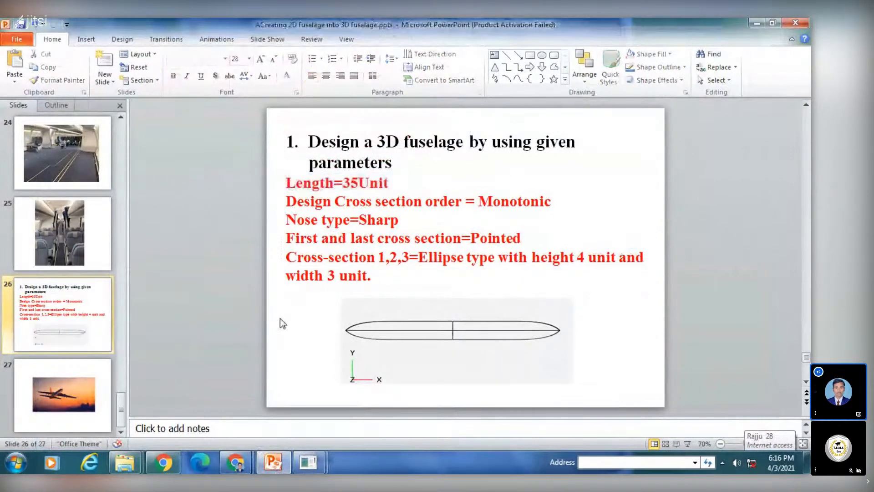
Switch back to OpenVSP, go through the transform and sub-surface settings to the design settings, and examine the fuselage's length
left_click(310, 462)
left_click(364, 383)
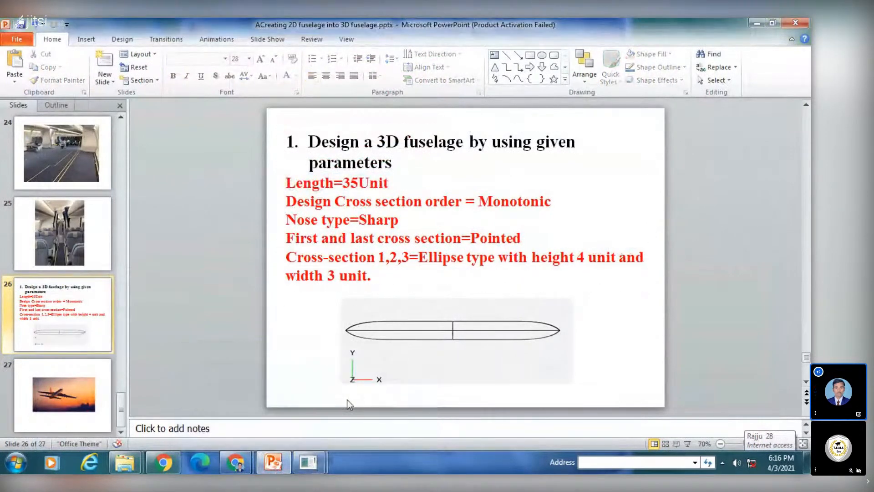
left_click(309, 465)
left_click(359, 389)
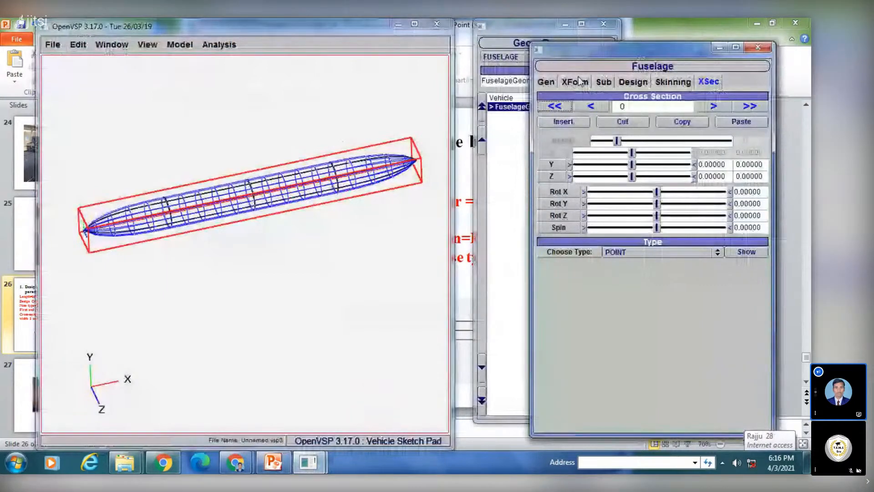
left_click(576, 82)
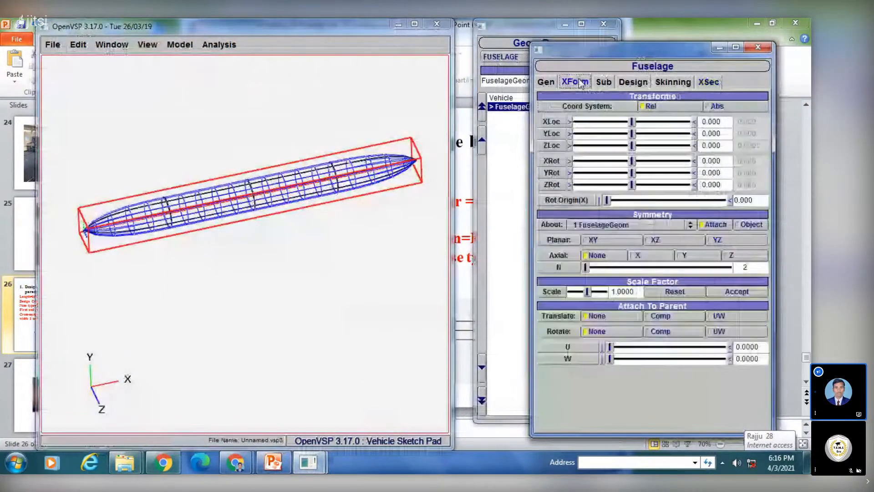
left_click(604, 82)
left_click(628, 84)
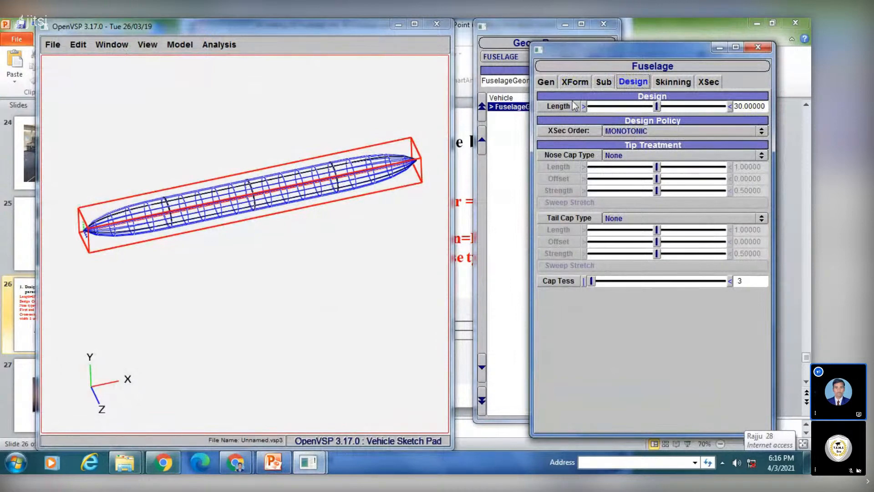
mouse_move(312, 169)
left_mouse_down()
mouse_move(261, 220)
mouse_move(226, 177)
mouse_move(245, 168)
left_mouse_up()
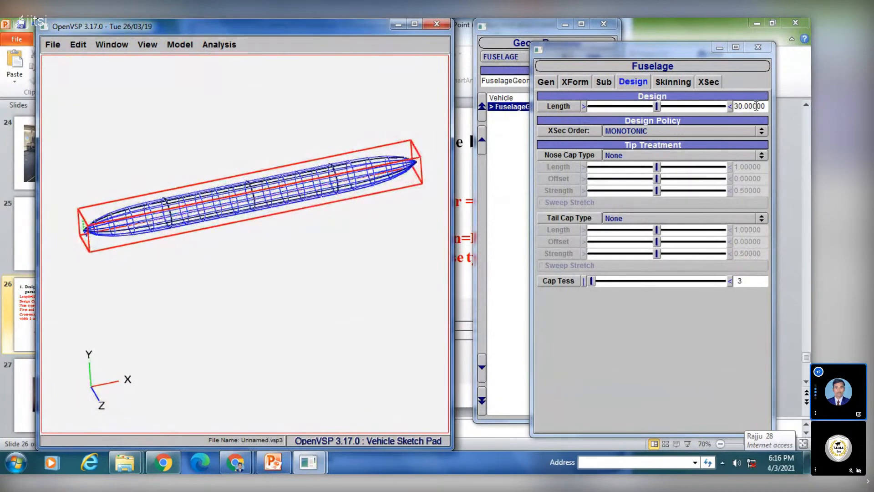
Switch to PowerPoint and highlight the numeric length value in the parameter list to check it
left_click(273, 462)
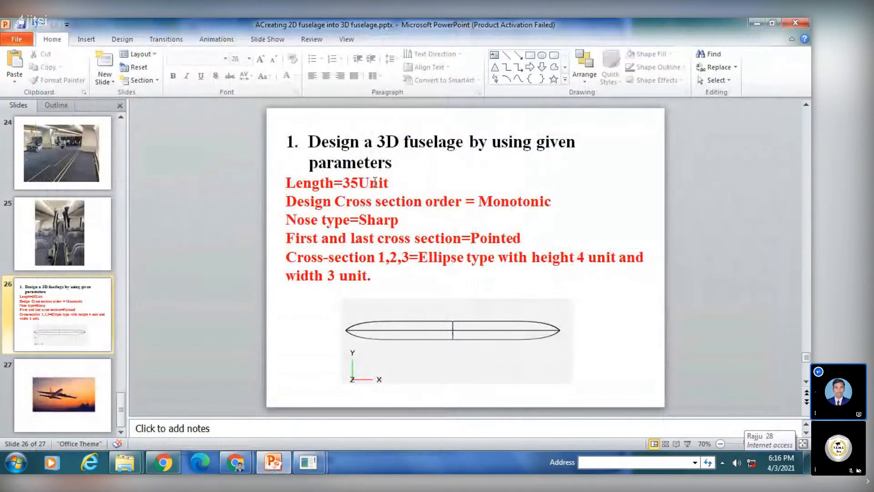
left_click_drag(361, 183, 346, 182)
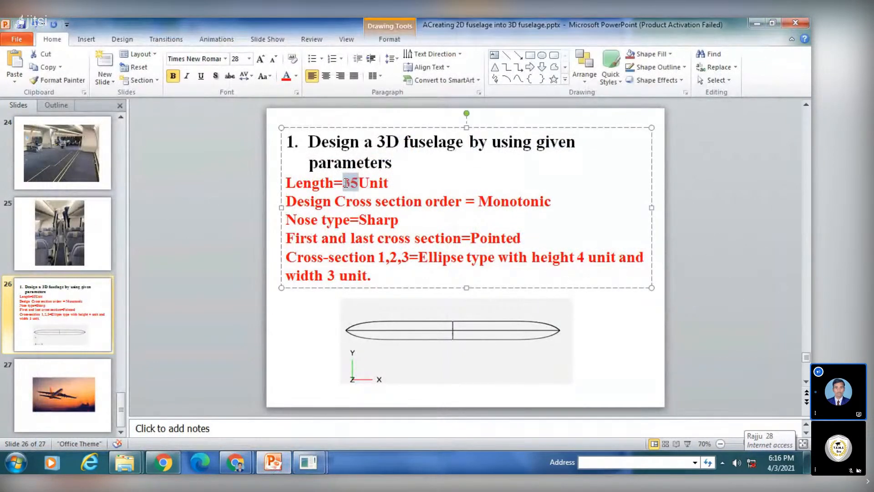
left_click(269, 356)
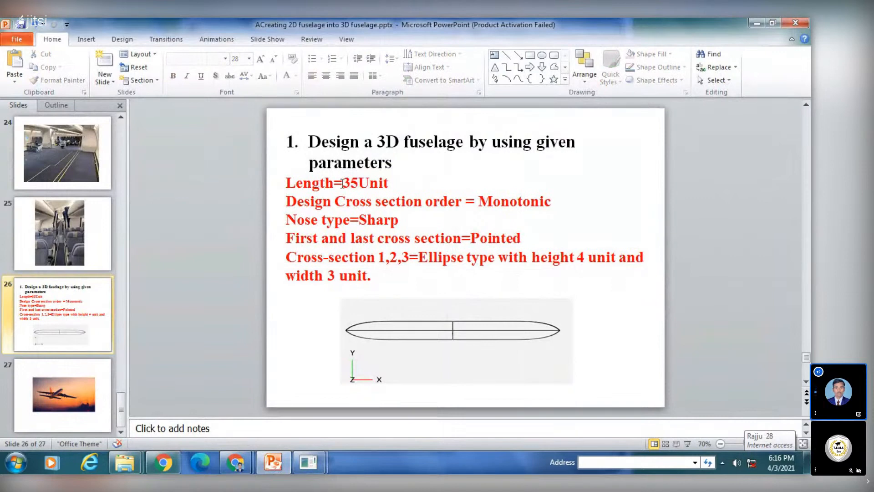
Switch back to OpenVSP and set the fuselage's design length to 35, double-checking the requirement on the PowerPoint slide
mouse_move(308, 462)
left_click(382, 389)
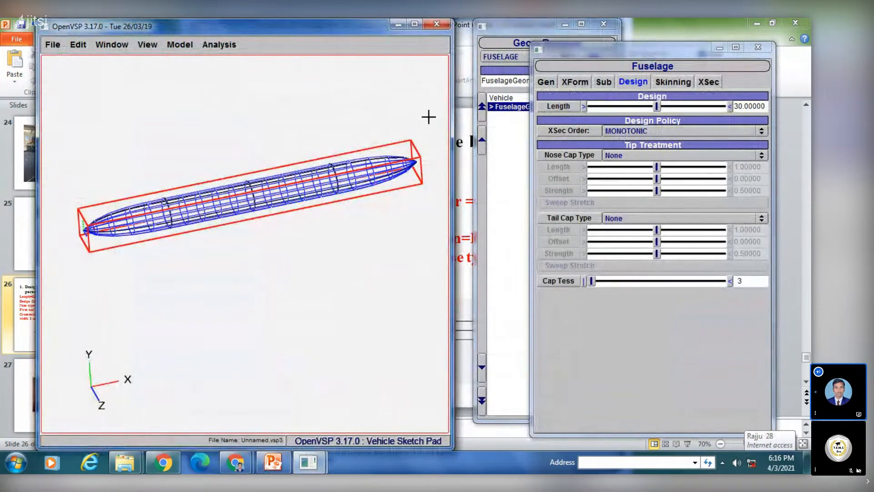
double_click(769, 106)
type("3")
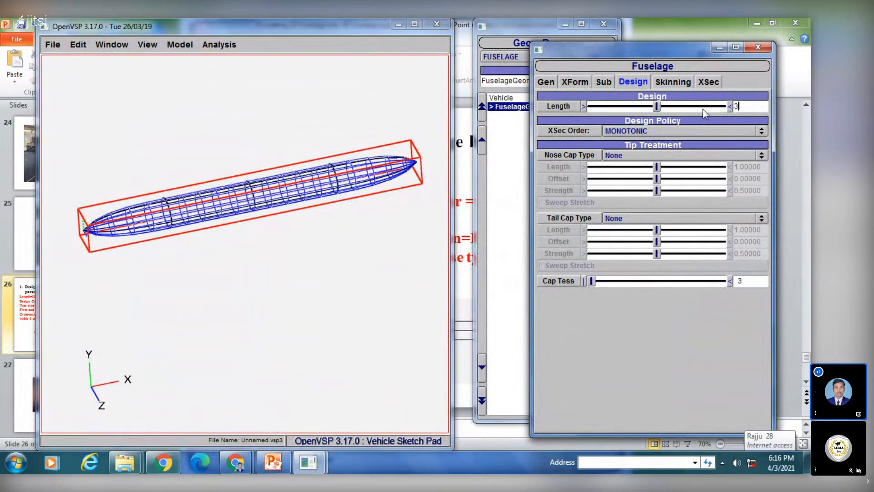
type("5")
left_click(274, 462)
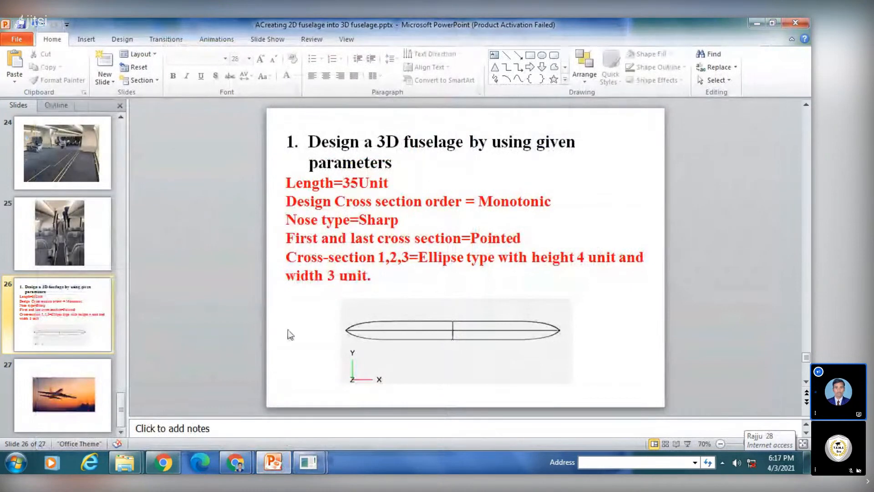
mouse_move(308, 462)
left_click(368, 392)
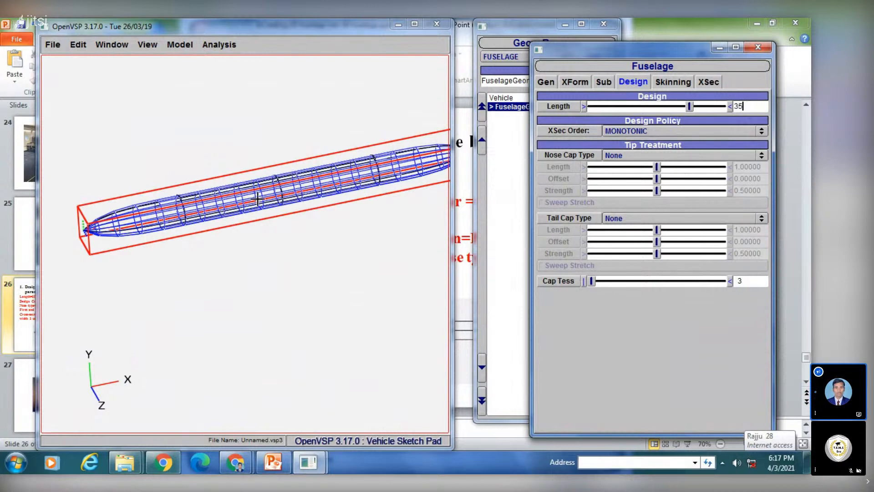
key("Return")
scroll(305, 191, "down", 3)
middle_click_drag(305, 191, 294, 186)
scroll(293, 186, "up", 2)
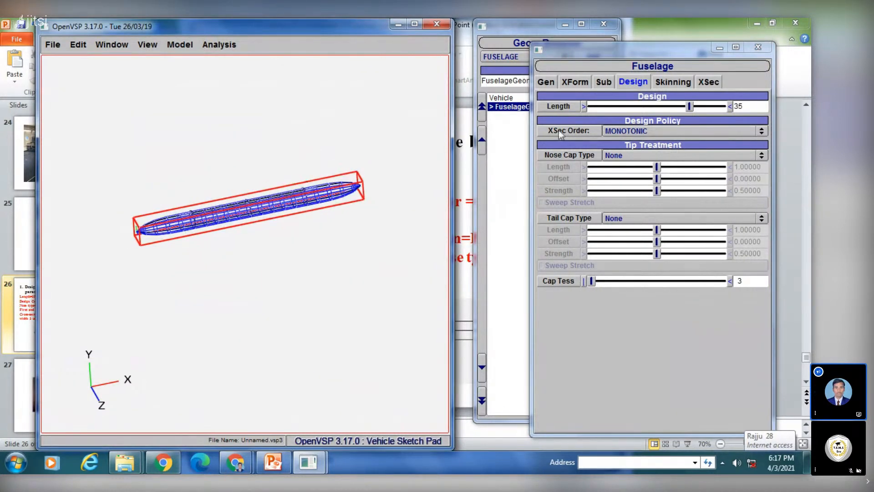
Try a design length of 10 for the fuselage and inspect its shape
left_click(747, 106)
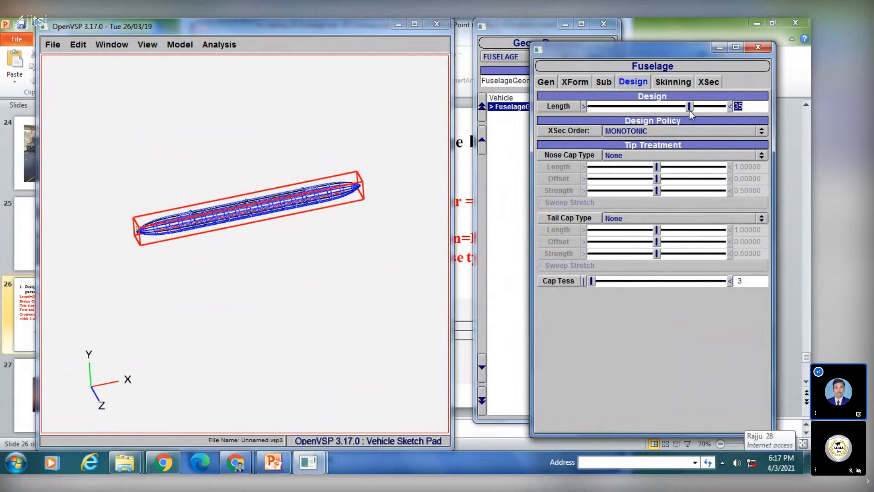
type("10")
key("Return")
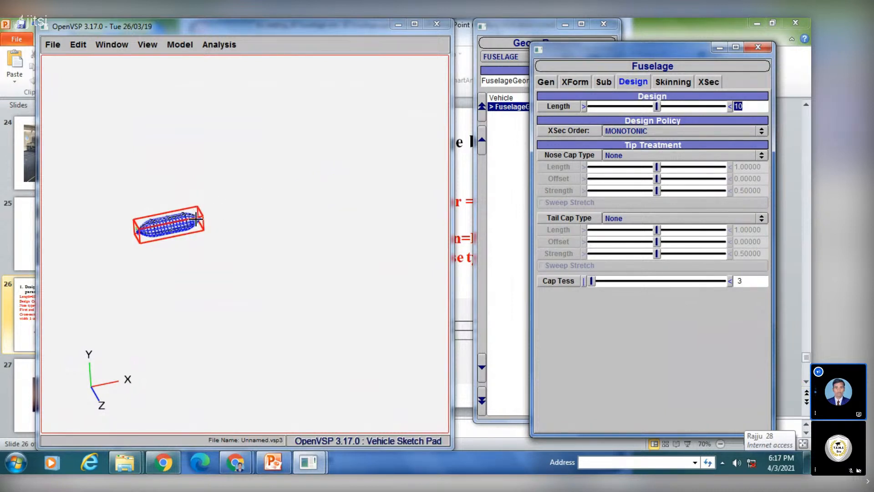
middle_click_drag(193, 224, 261, 191)
scroll(259, 192, "up", 3)
middle_click_drag(271, 157, 260, 208)
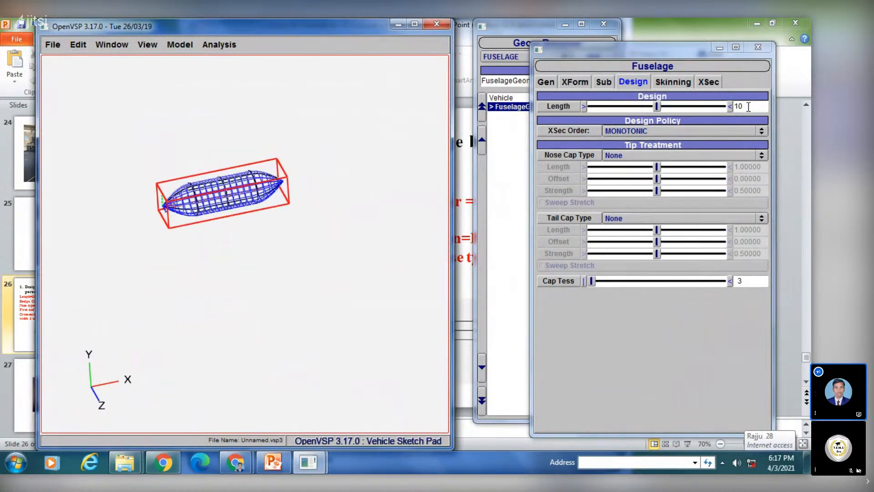
Check the required length on the PowerPoint slide, and set the fuselage's design length back to 35 in OpenVSP
left_click(273, 462)
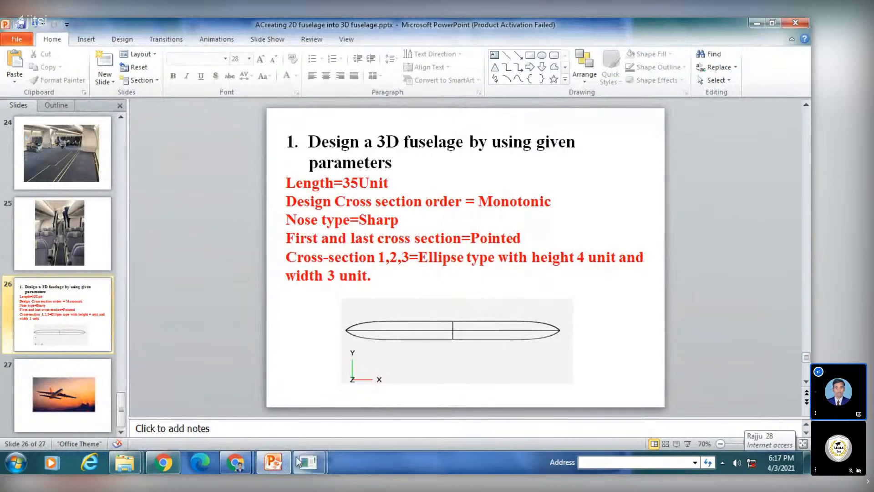
mouse_move(309, 462)
left_click(373, 395)
double_click(750, 106)
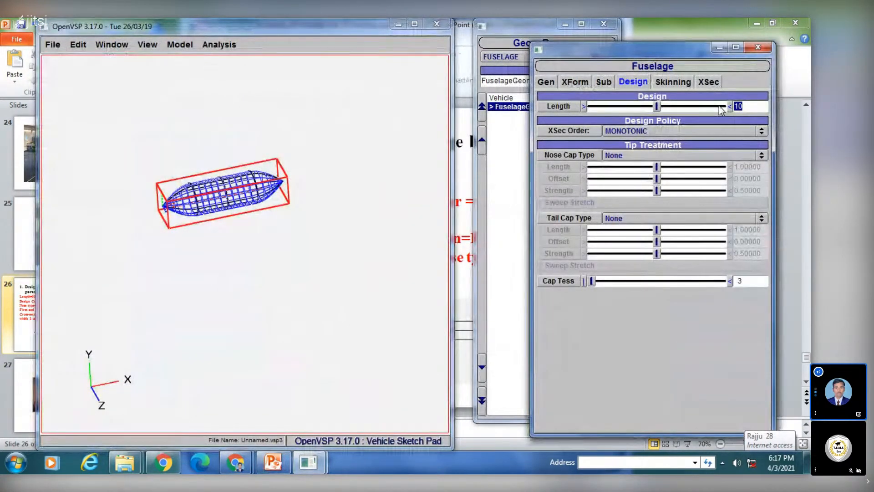
type("35")
key("Return")
middle_click_drag(256, 191, 201, 253)
scroll(198, 243, "down", 2)
scroll(198, 242, "down", 2)
middle_click_drag(250, 231, 194, 230)
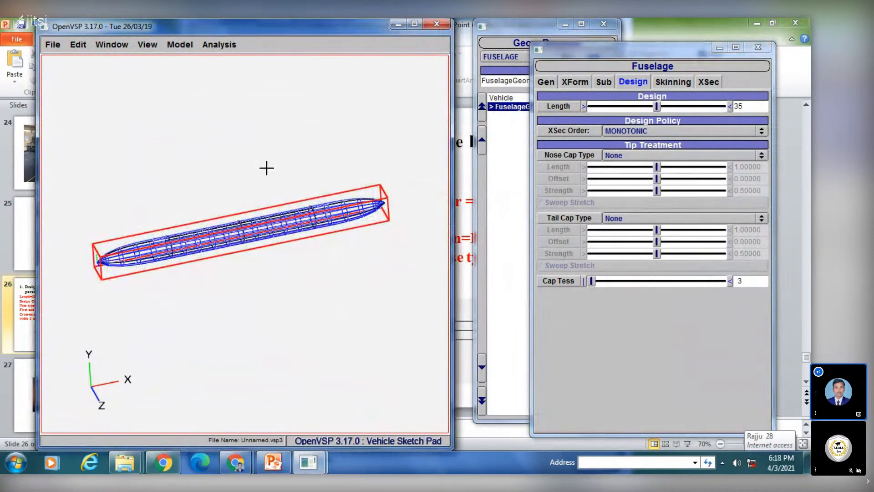
Switch to PowerPoint and highlight the design cross-section order requirement on the slide for review
left_click(277, 461)
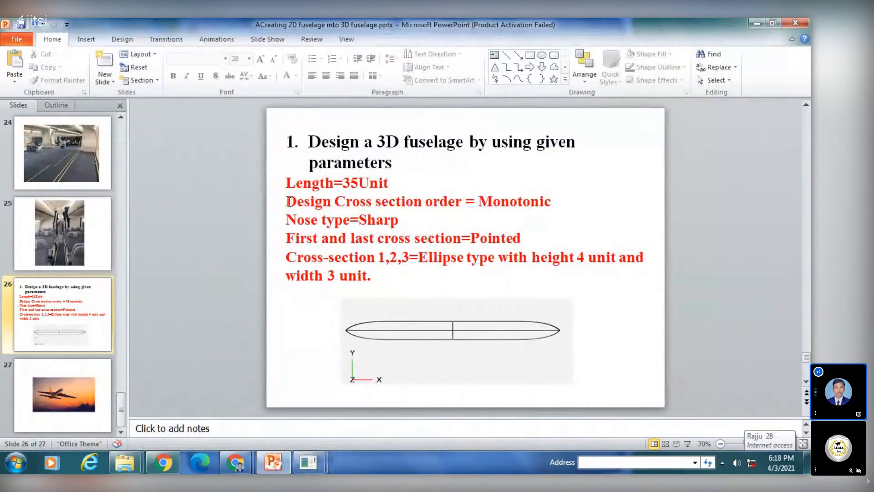
left_click_drag(286, 201, 532, 203)
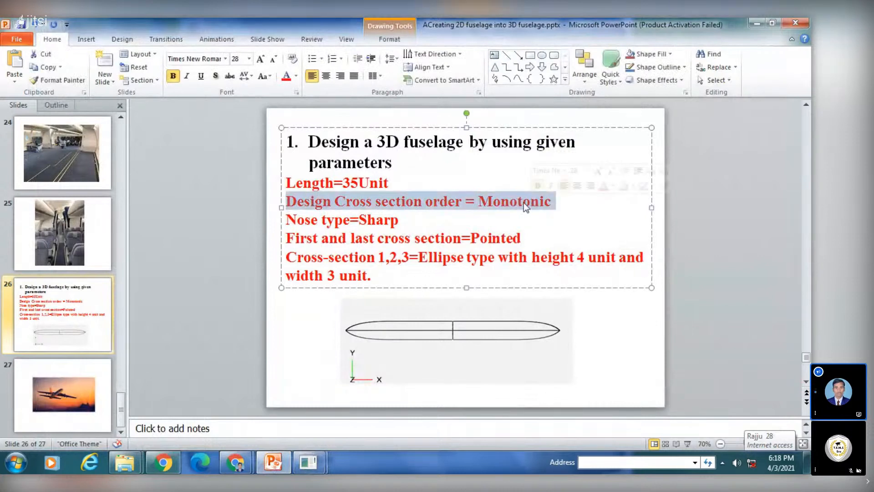
left_click(523, 202)
left_click(291, 356)
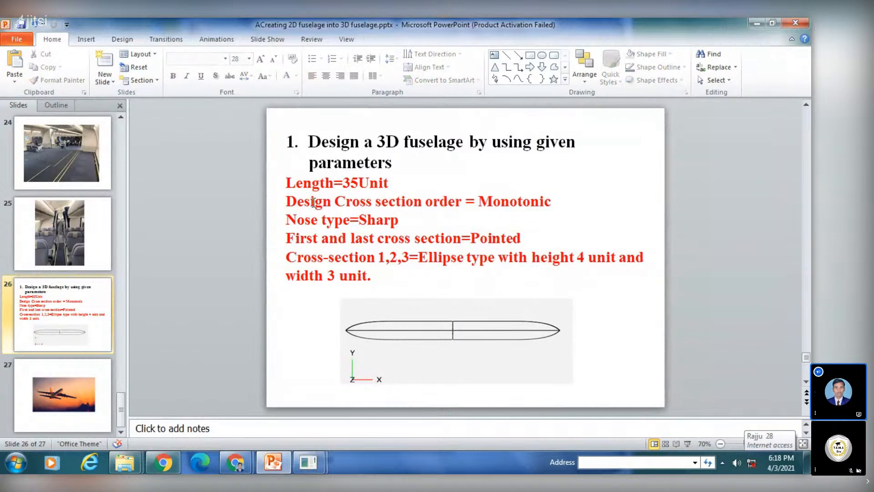
left_click_drag(286, 202, 459, 199)
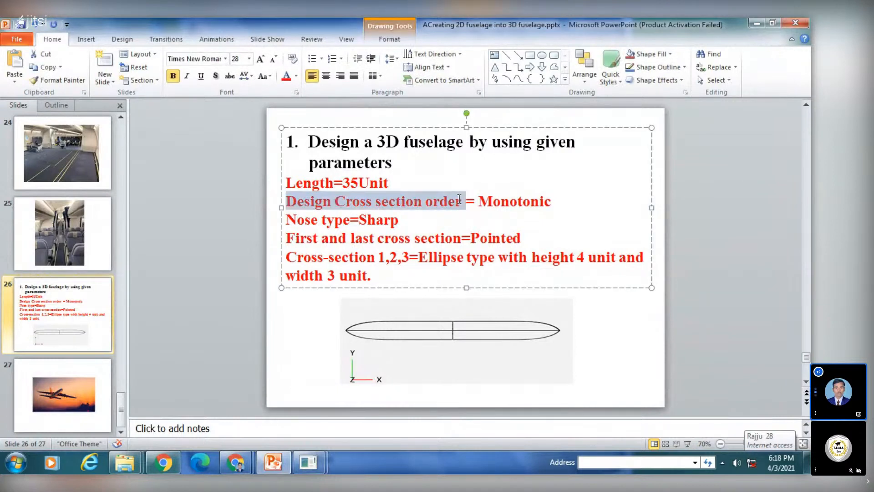
left_click(274, 343)
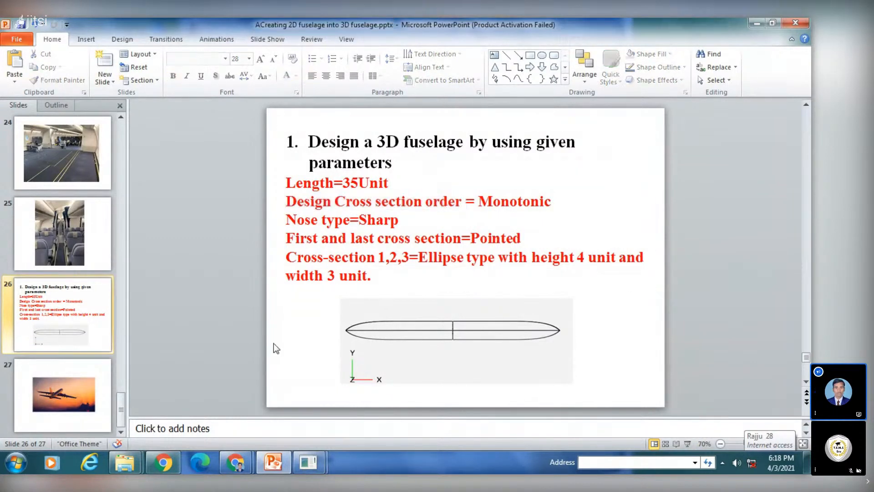
Switch back to OpenVSP and try the LOOP and FREE cross-section orders on the fuselage before restoring MONOTONIC
mouse_move(308, 462)
left_click(366, 384)
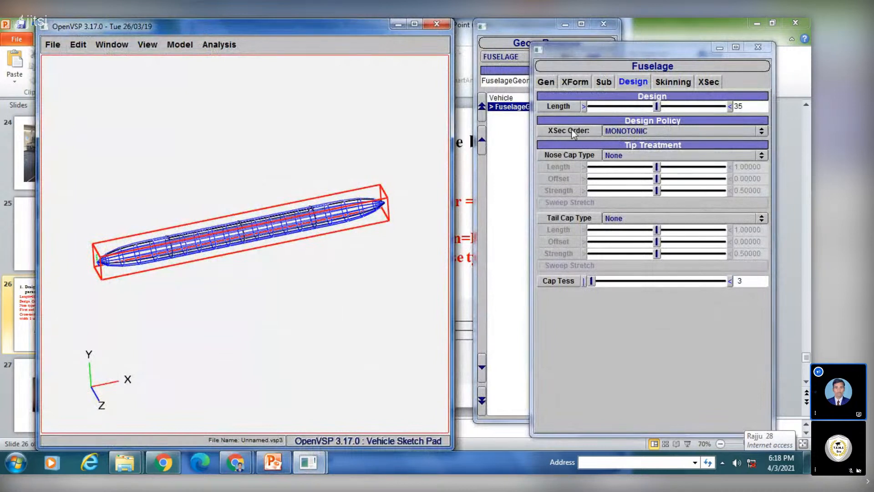
left_click(627, 130)
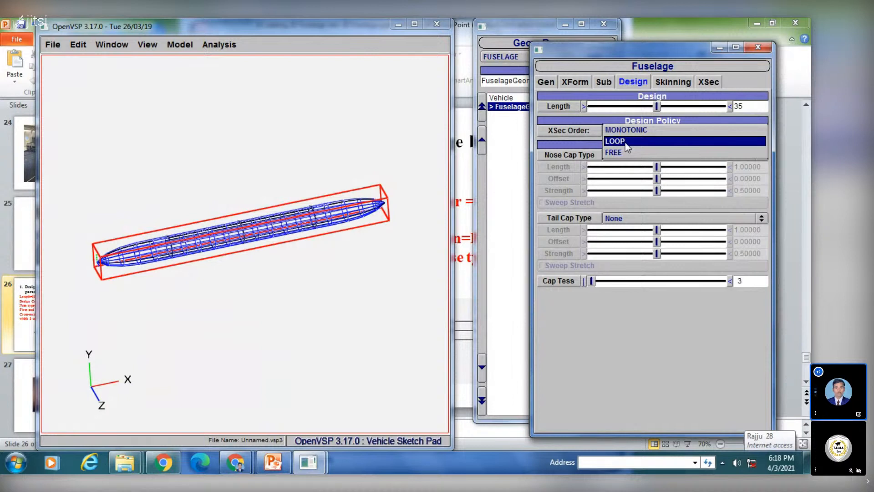
left_click(625, 142)
left_click(625, 130)
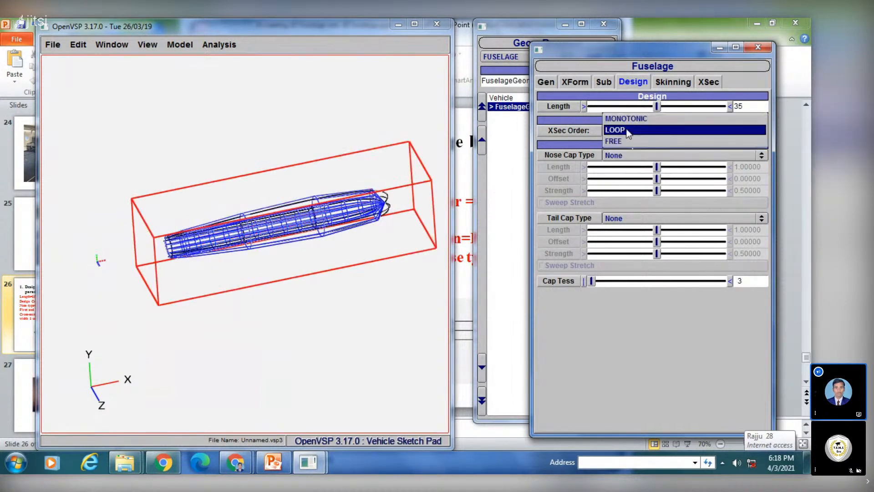
left_click(624, 143)
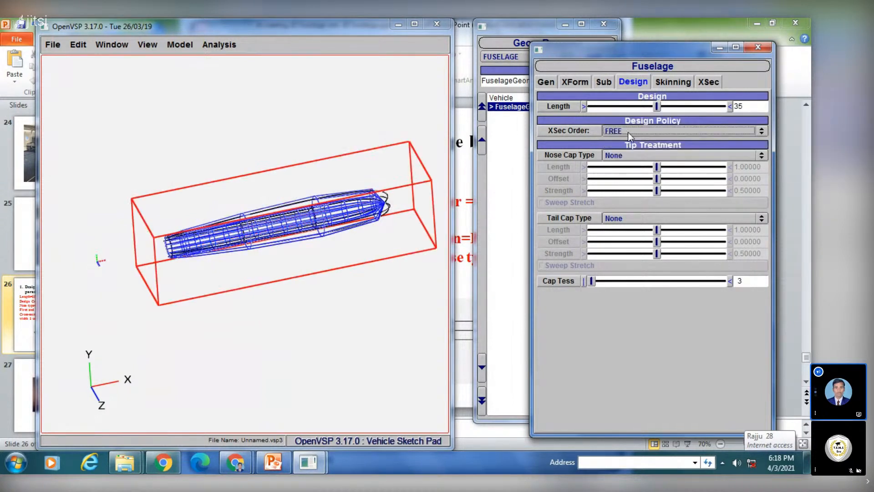
left_click(628, 132)
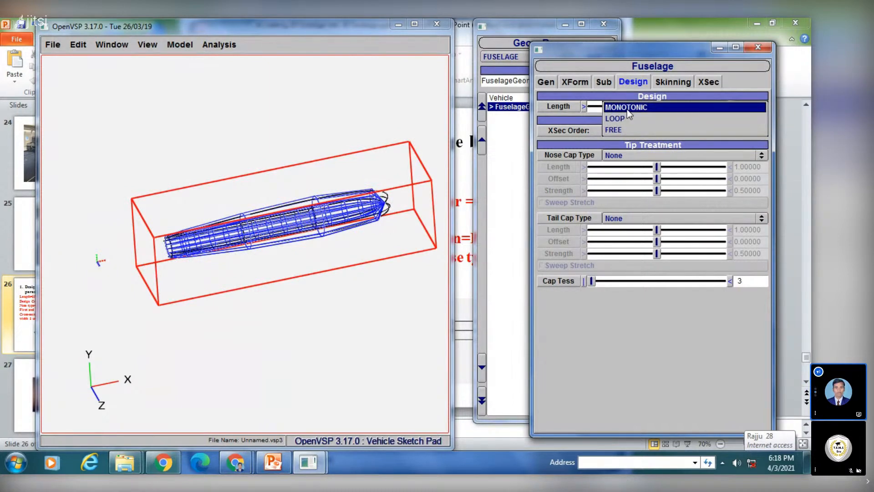
left_click(626, 108)
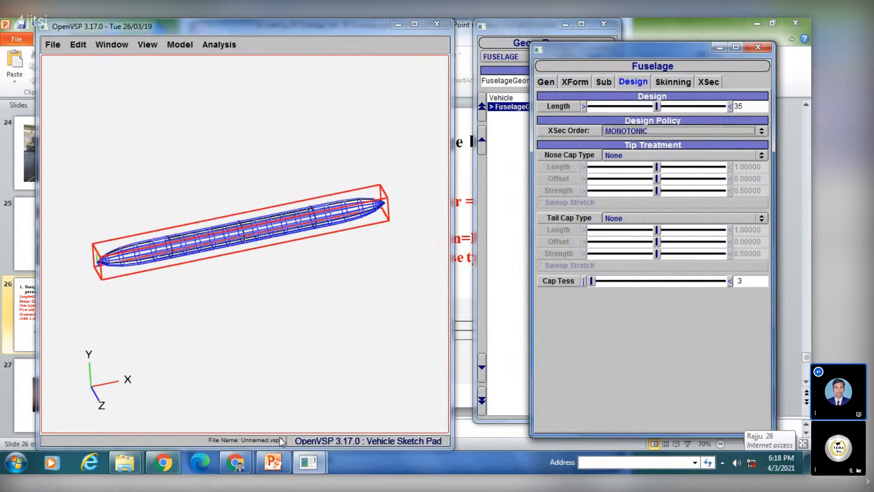
Review the cross-section order and nose type requirements on the PowerPoint slide, and return to the fuselage's design settings in OpenVSP
left_click(274, 462)
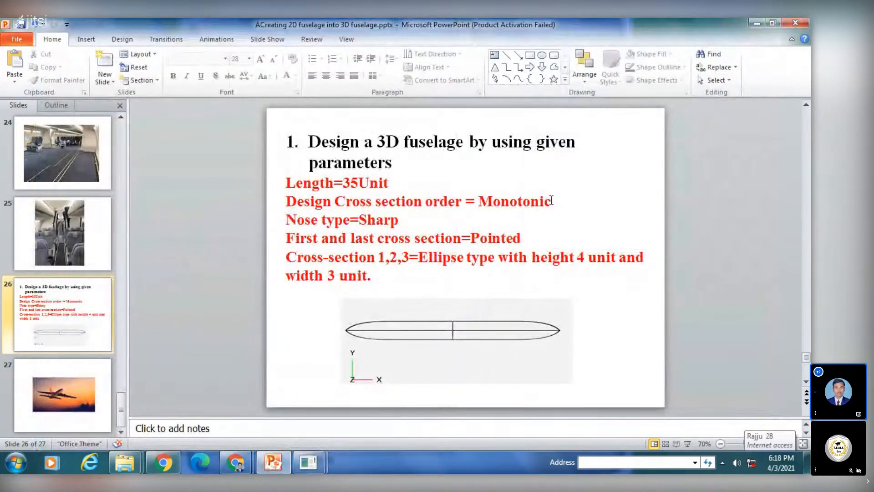
mouse_move(308, 462)
left_click(381, 393)
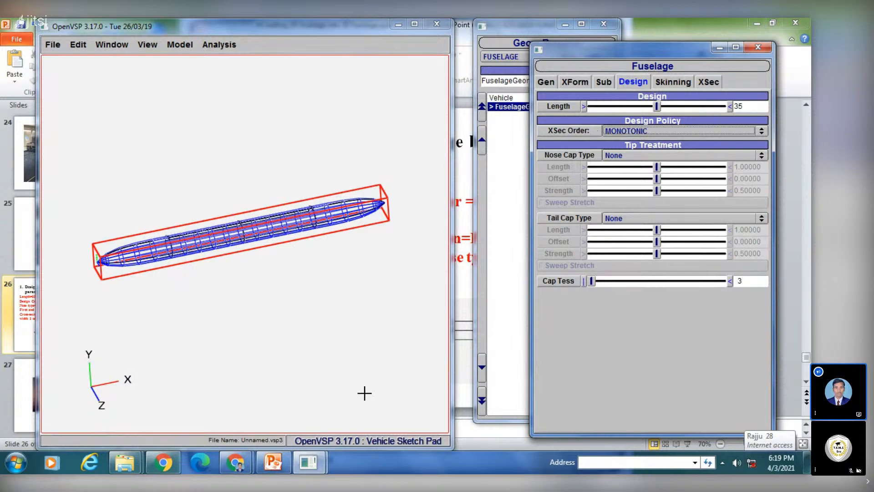
left_click(275, 462)
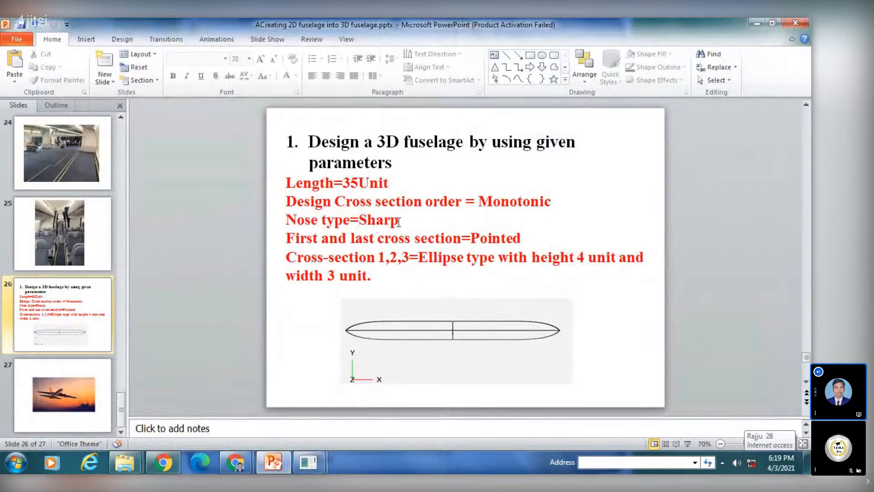
mouse_move(312, 460)
left_click(372, 401)
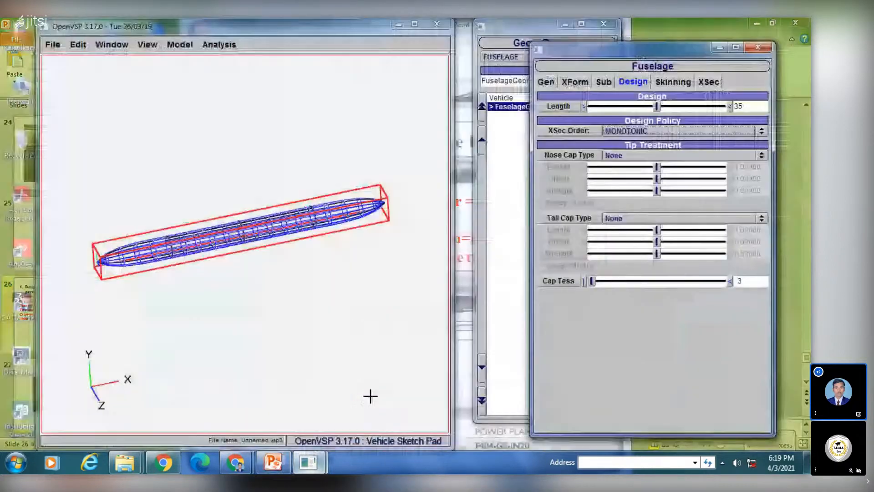
Set the fuselage's nose cap type to Sharp and switch to PowerPoint to check the slide's requirements
left_click(631, 157)
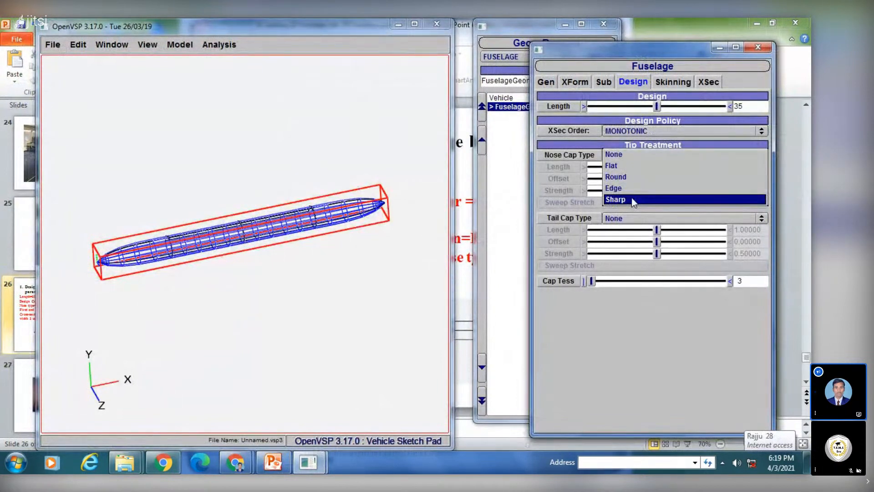
left_click(632, 200)
left_click(633, 154)
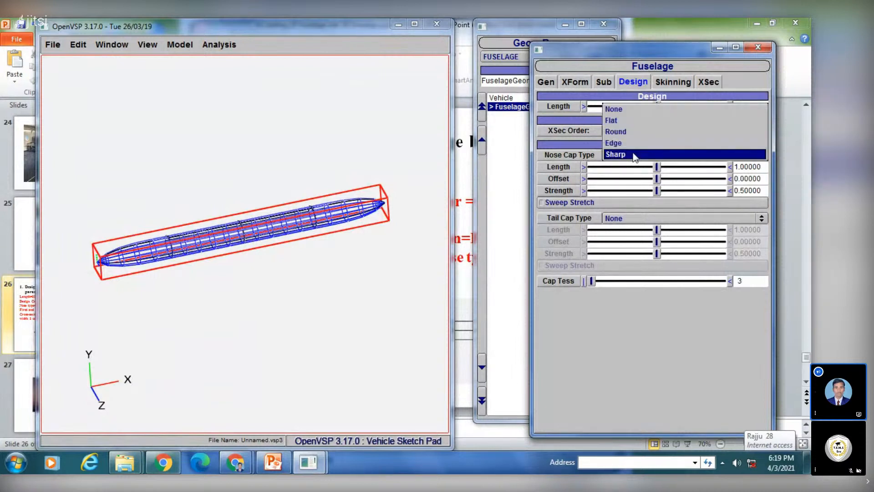
left_click(633, 156)
left_click(631, 156)
left_click(631, 157)
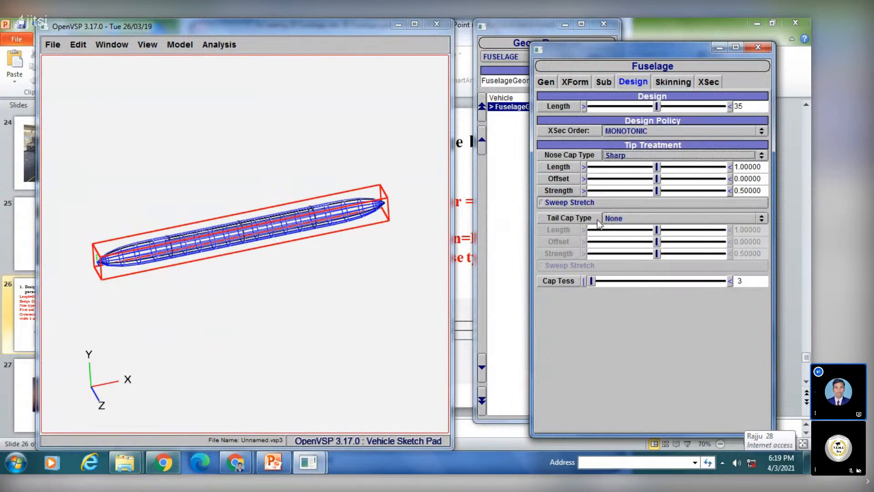
left_click(273, 462)
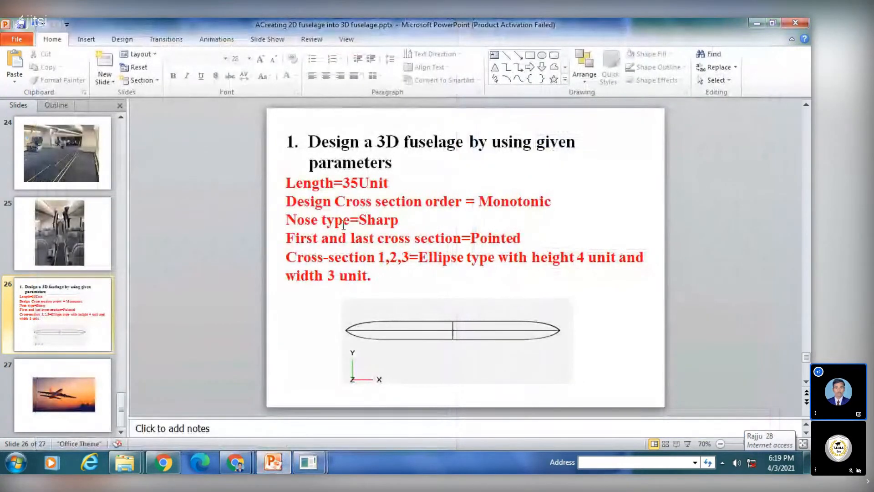
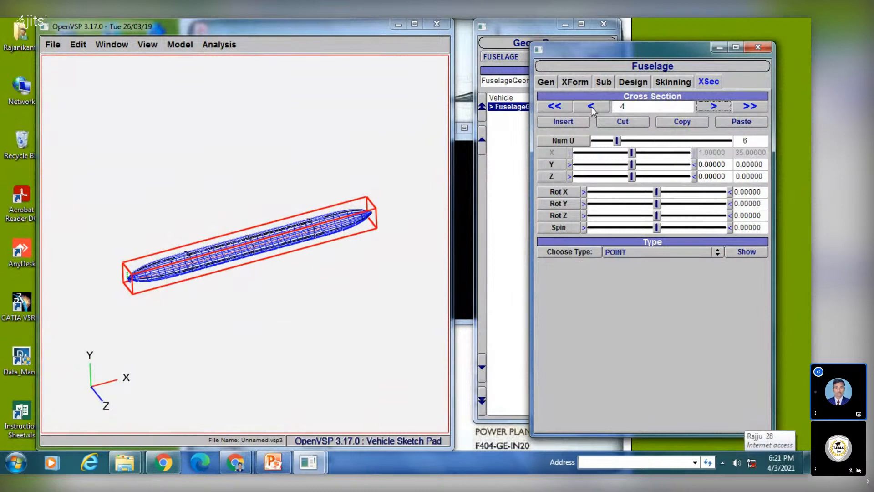
Step back from cross-section 4 to cross-section 0 of the fuselage
left_click(591, 108)
left_click(591, 108)
left_click(590, 107)
left_click(591, 108)
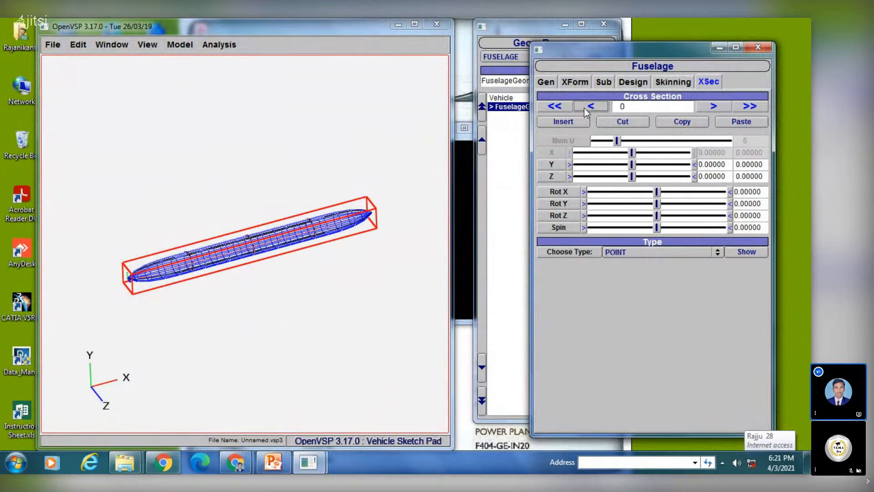
Examine both ends of the fuselage up close and bring the whole body back into view
left_click(159, 276)
scroll(171, 284, "up", 5)
left_click_drag(172, 285, 224, 295)
middle_click_drag(182, 270, 288, 242)
mouse_move(124, 264)
left_mouse_down()
mouse_move(62, 312)
mouse_move(115, 273)
left_mouse_up()
middle_click_drag(211, 260, 34, 403)
middle_click_drag(314, 196, 6, 403)
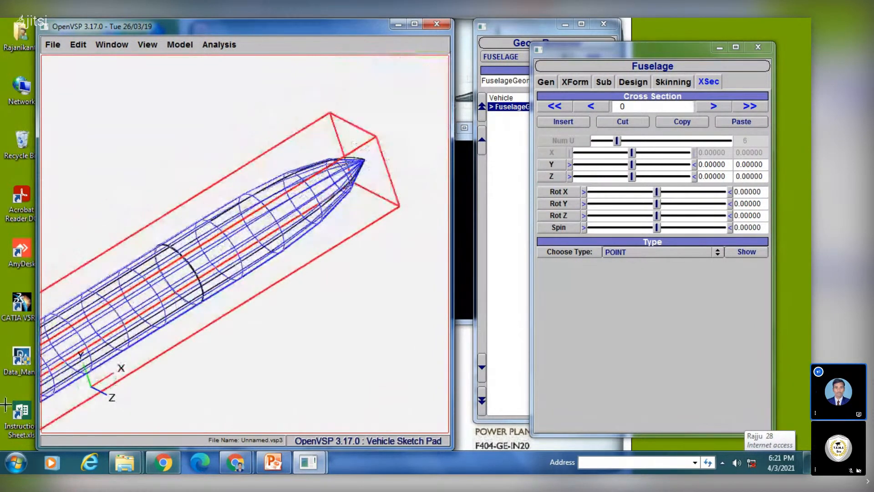
middle_click_drag(301, 211, 190, 301)
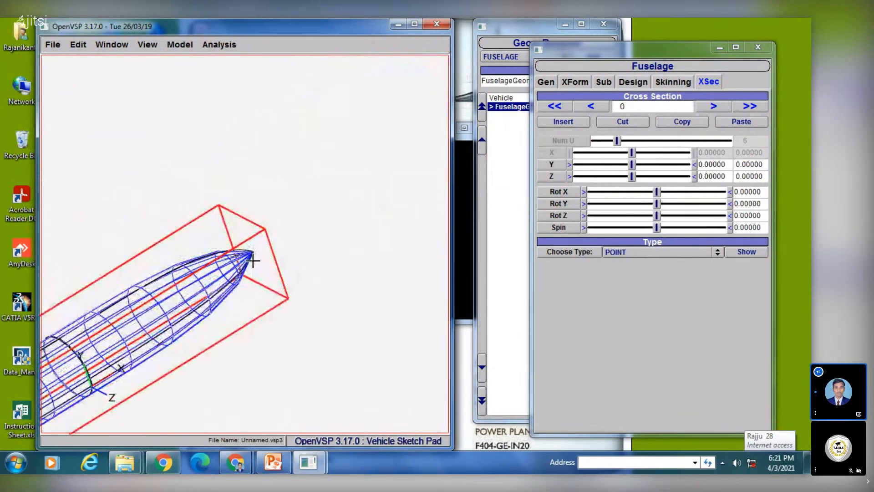
right_click_drag(239, 271, 207, 294)
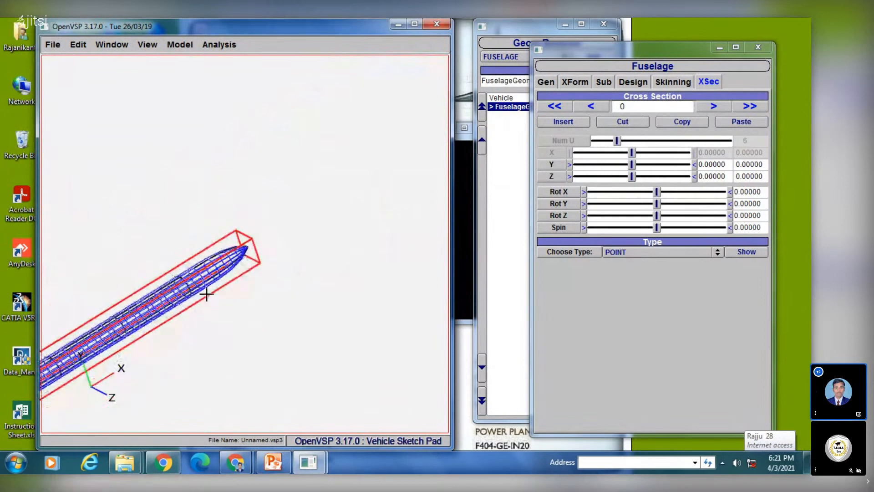
middle_click_drag(207, 294, 342, 177)
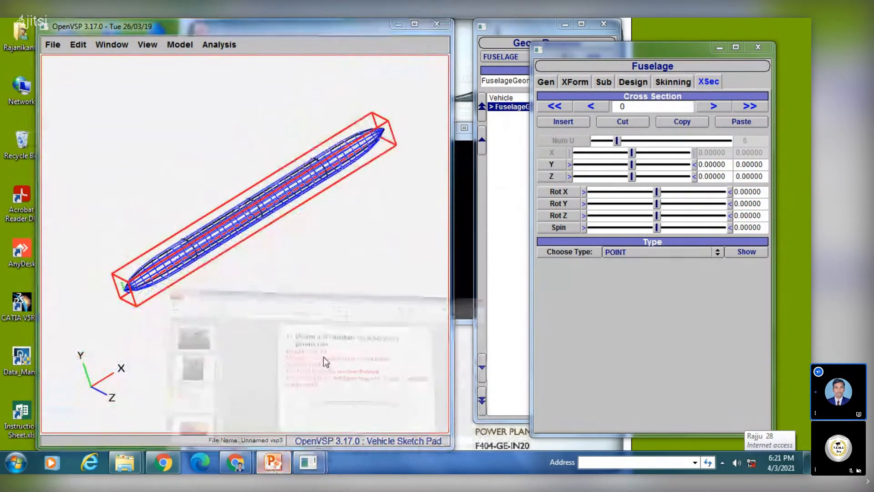
Highlight the first and last cross-section requirement on the PowerPoint slide for review, and return to OpenVSP
left_click(323, 357)
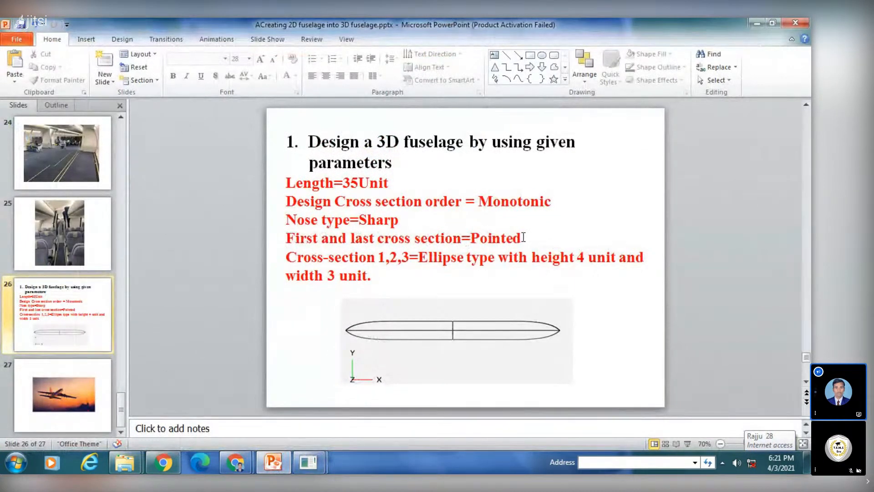
left_click_drag(523, 237, 286, 237)
left_click(279, 332)
mouse_move(315, 464)
left_click(395, 398)
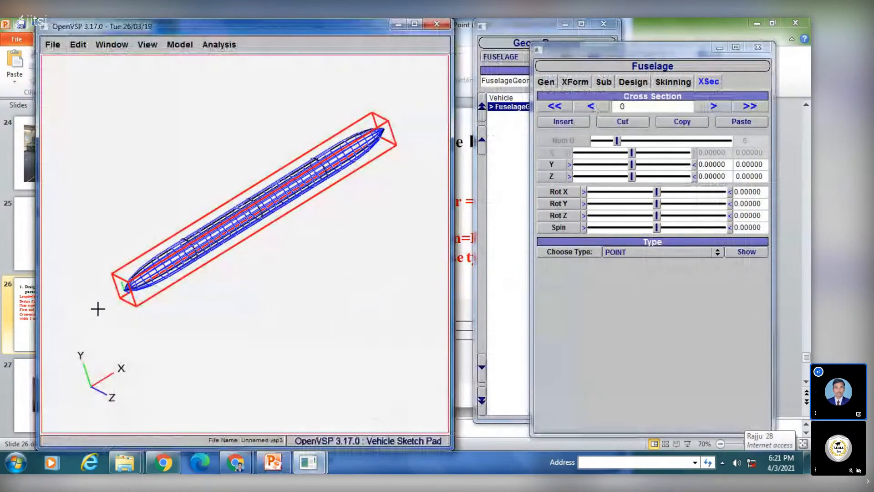
Go to cross-section 4 at the tail and show the preview of its shape beside the fuselage
left_click_drag(98, 309, 141, 289)
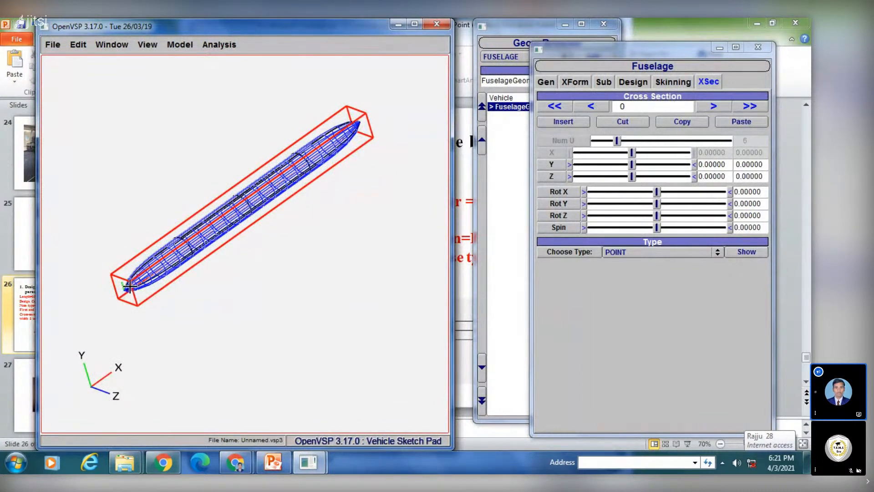
left_click(713, 106)
left_click(713, 106)
left_click(713, 106)
left_click(713, 107)
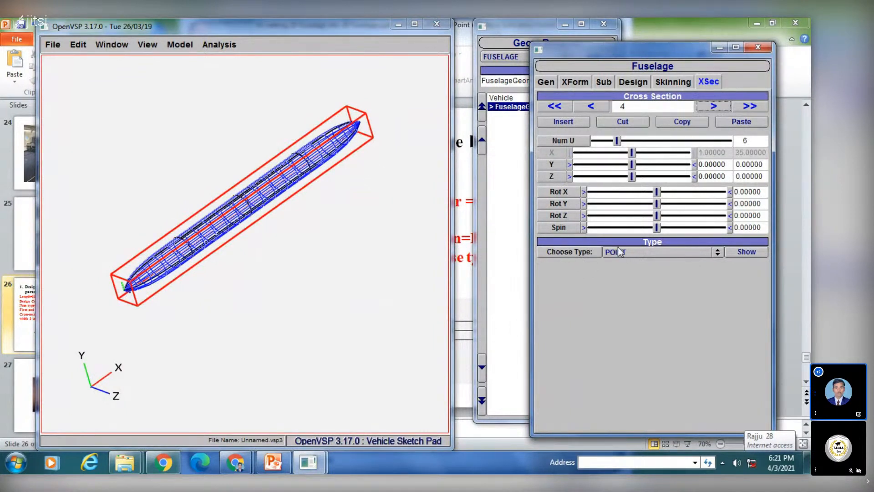
left_click(747, 252)
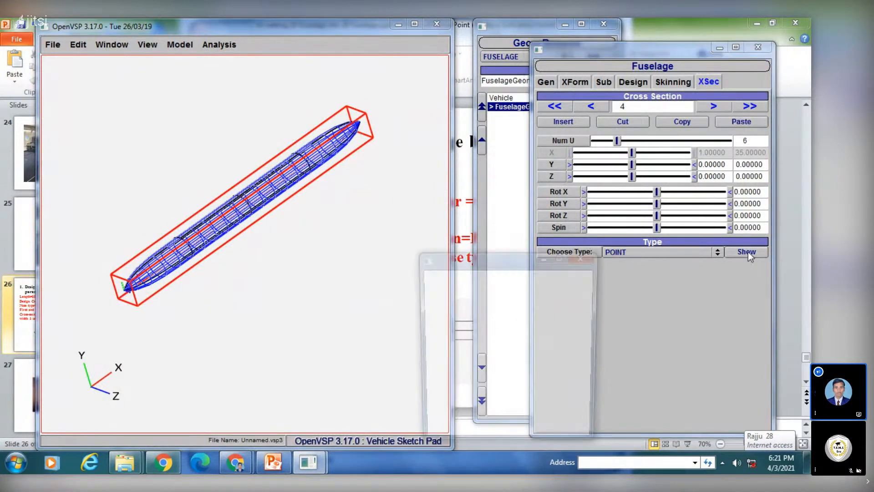
left_click_drag(487, 262, 477, 174)
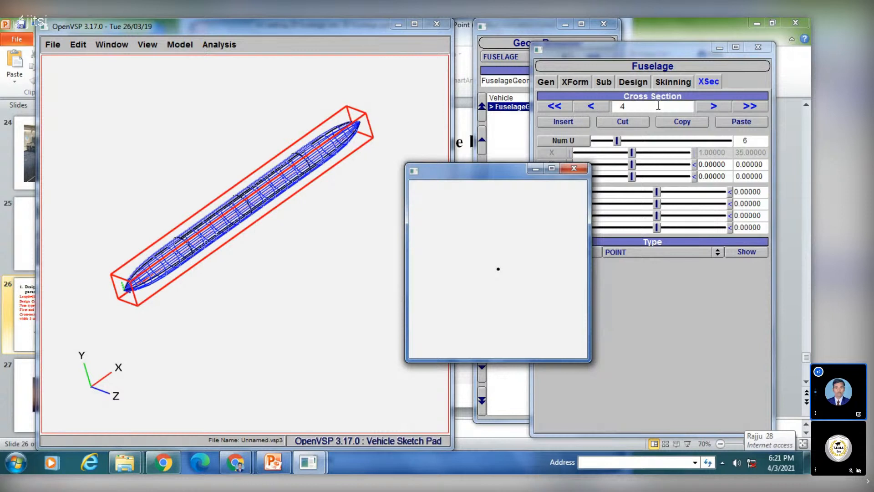
Return to cross-section 0, show its shape preview, and move the preview window clear of the cross-section settings
left_click(593, 109)
left_click(593, 108)
left_click(593, 108)
left_click(592, 109)
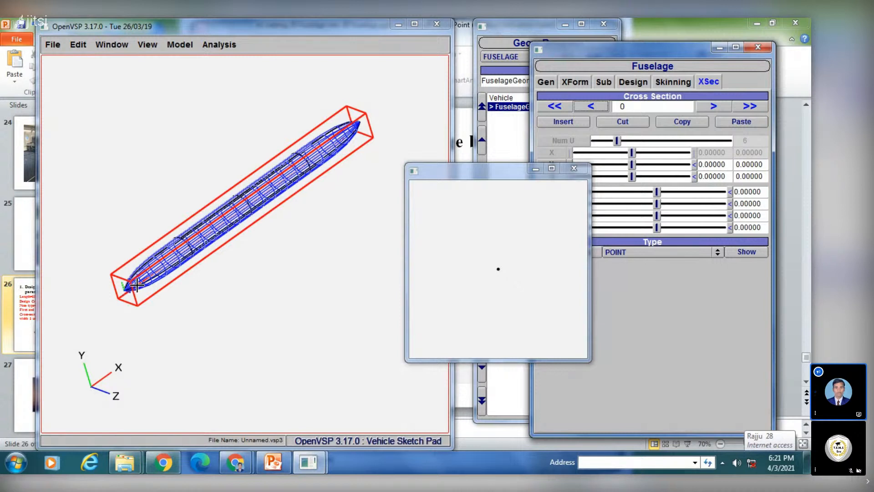
left_click(741, 252)
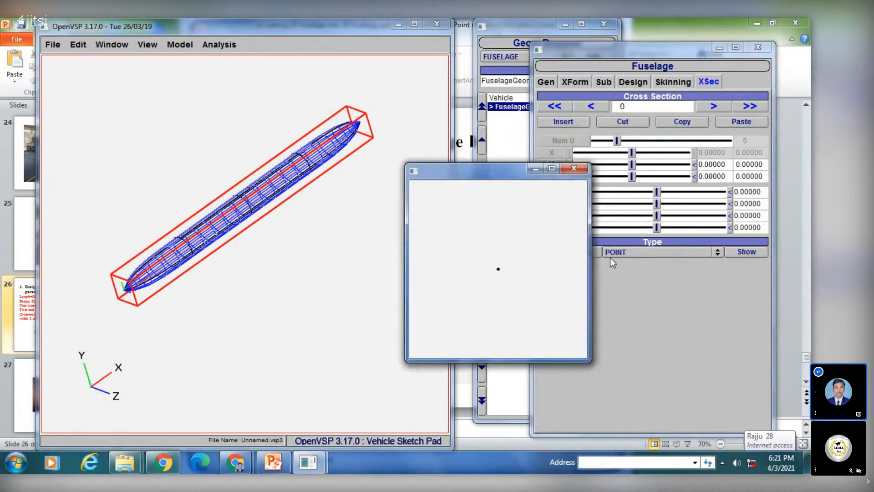
left_click_drag(499, 172, 344, 215)
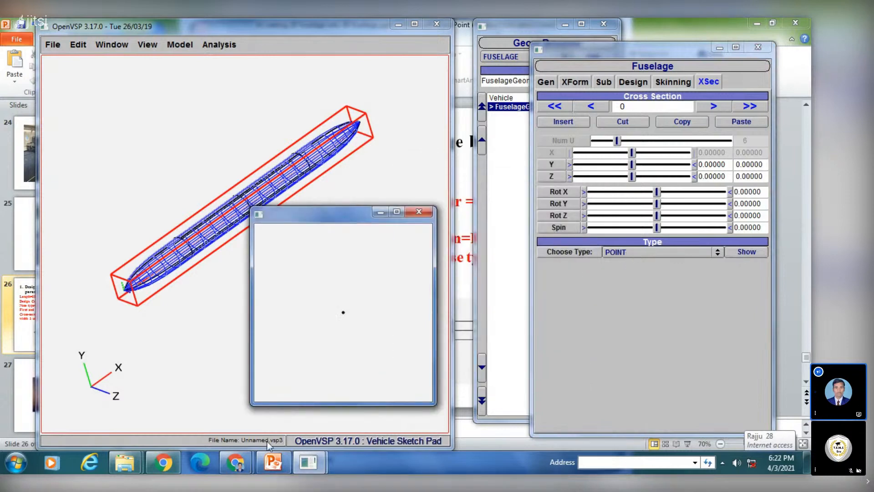
Check the requirement for cross-sections 1, 2 and 3 in PowerPoint, and examine the fuselage from nose to tail in OpenVSP
left_click(273, 462)
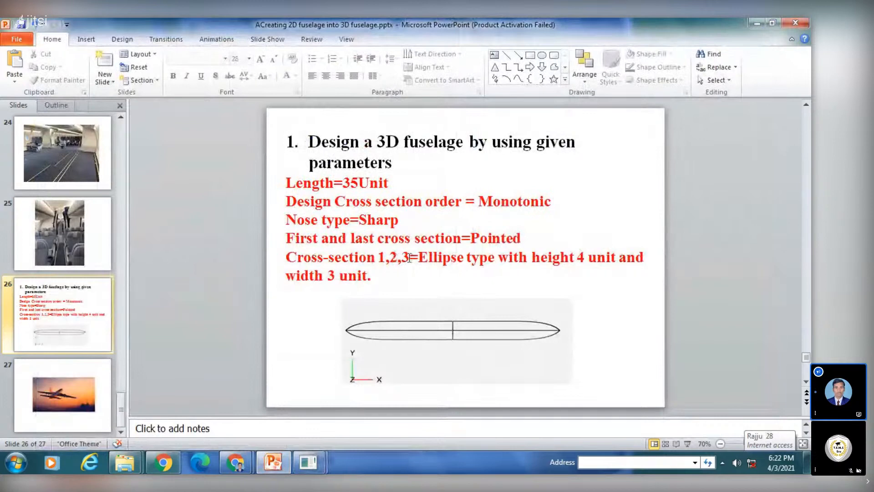
mouse_move(308, 462)
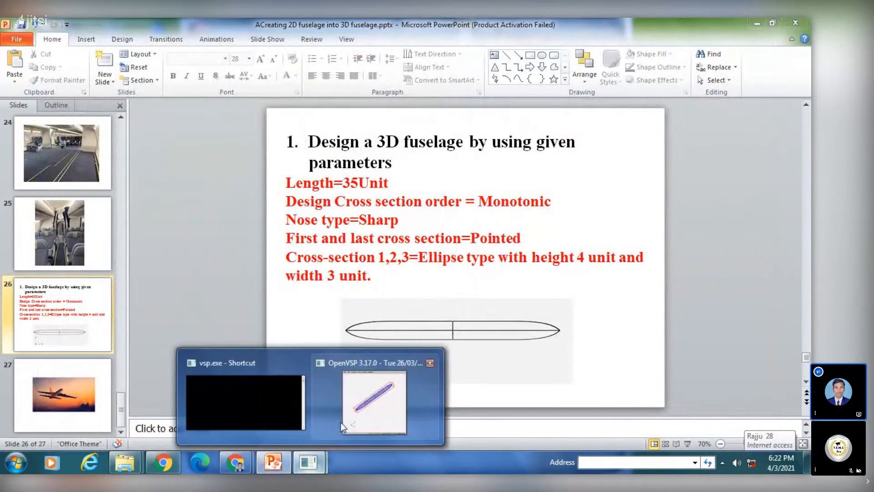
left_click(346, 412)
scroll(129, 301, "up", 6)
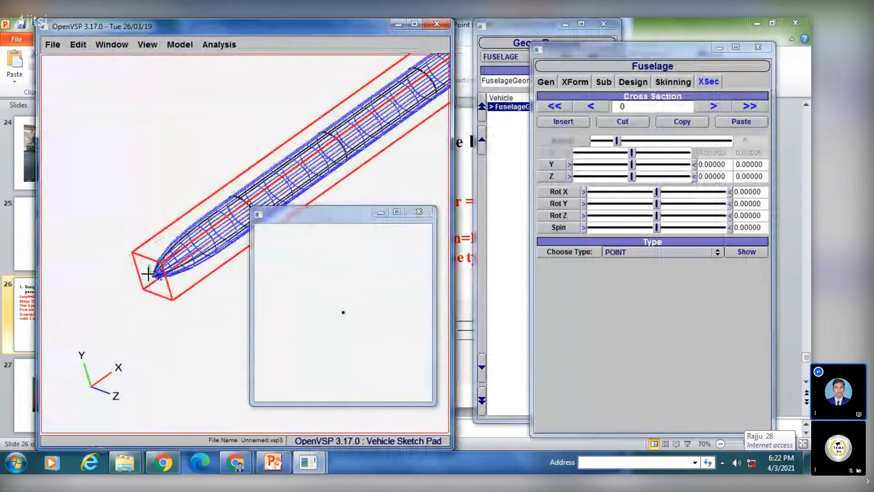
right_click_drag(157, 281, 375, 136)
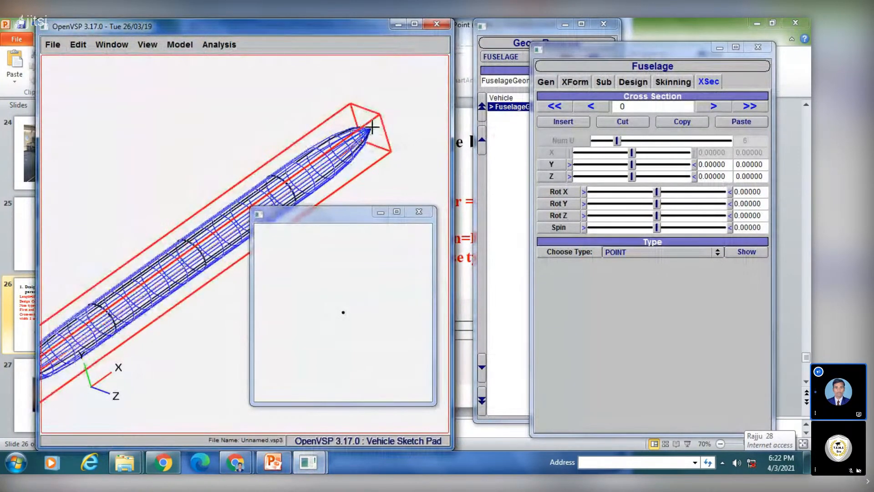
left_click_drag(167, 262, 241, 175)
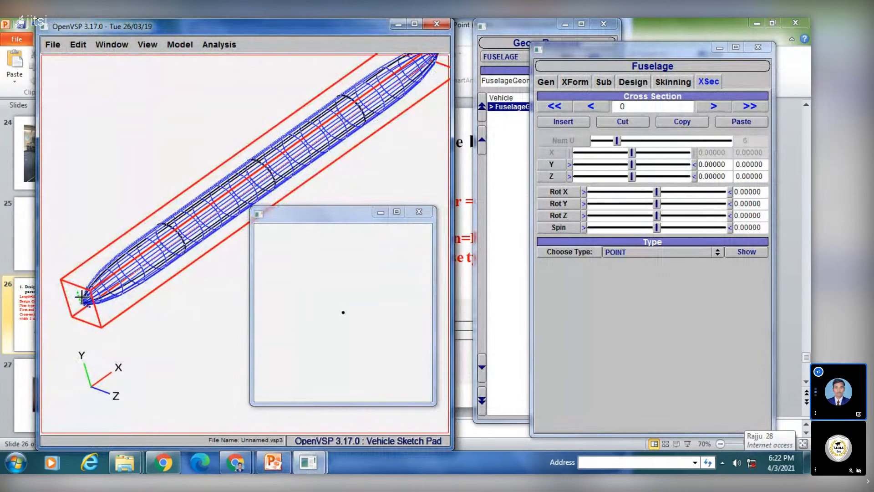
right_click_drag(303, 125, 186, 252)
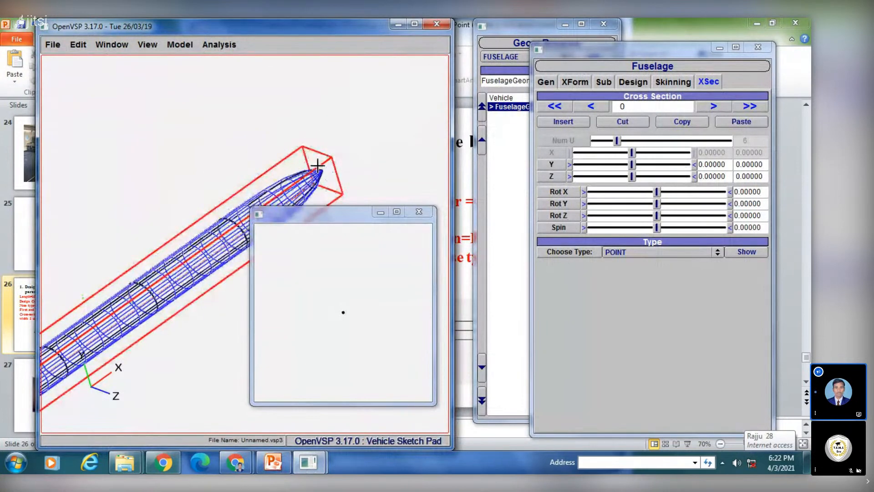
right_click_drag(325, 173, 408, 101)
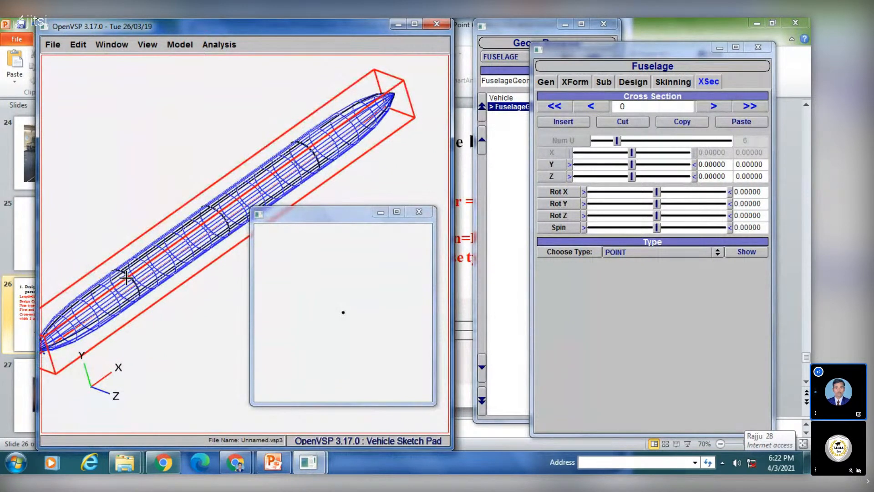
Review the shapes of cross-sections 1 through 4 in the preview, and switch to PowerPoint to compare them with the slide
left_click(715, 111)
left_click(710, 108)
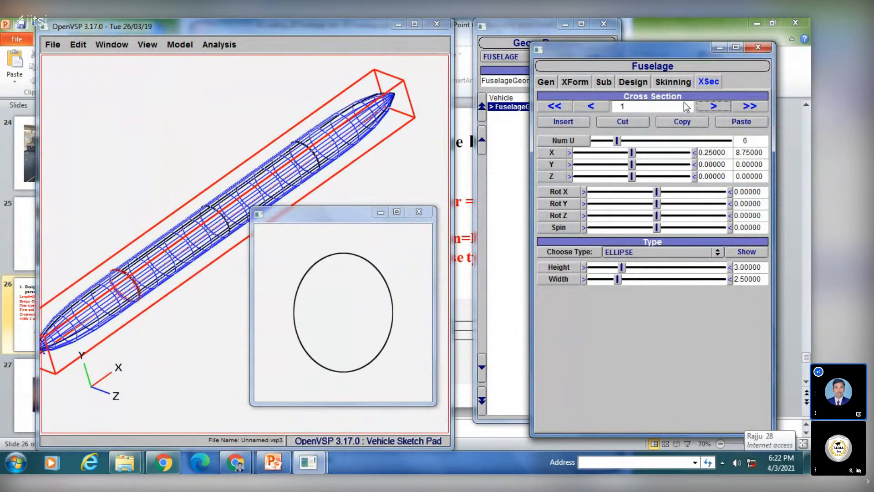
left_click(713, 106)
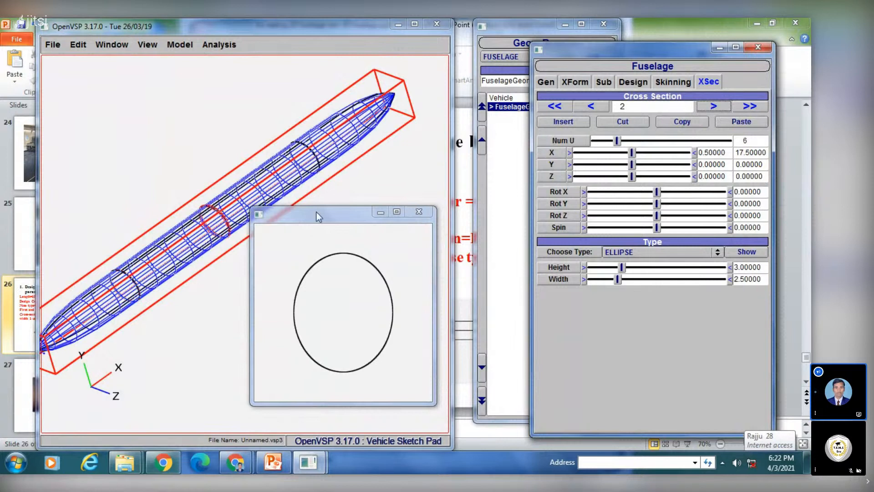
left_click(708, 107)
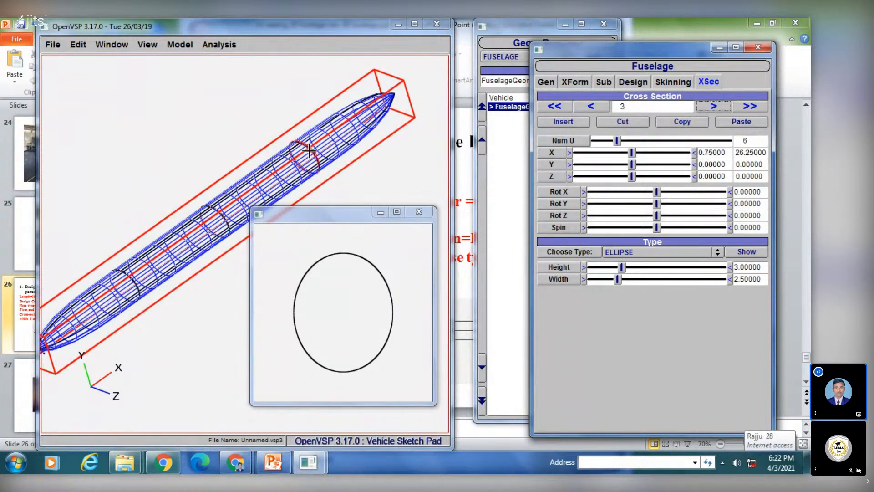
left_click(713, 106)
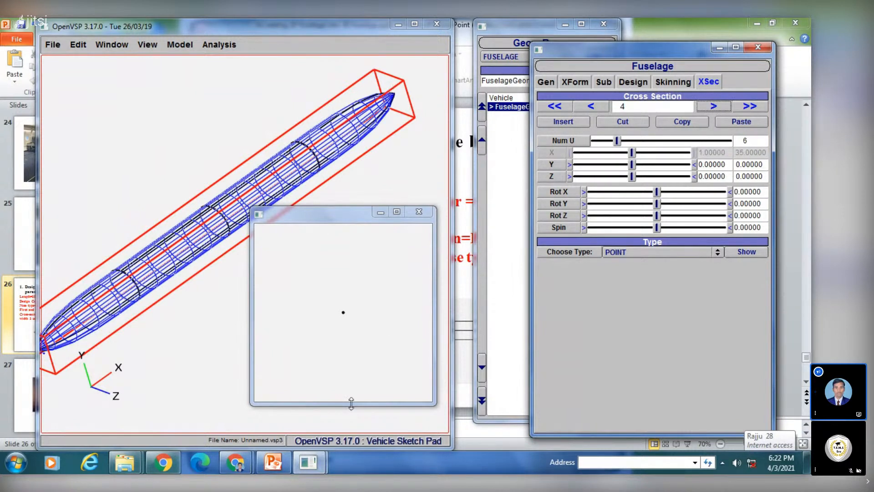
left_click(273, 462)
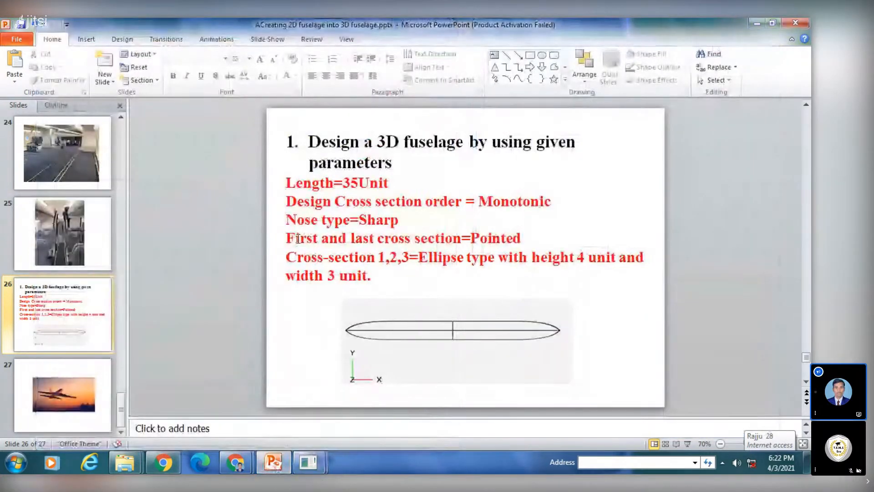
Replace "First" with "Zeroth" in the slide's pointed cross-section requirement line
left_click_drag(317, 238, 280, 234)
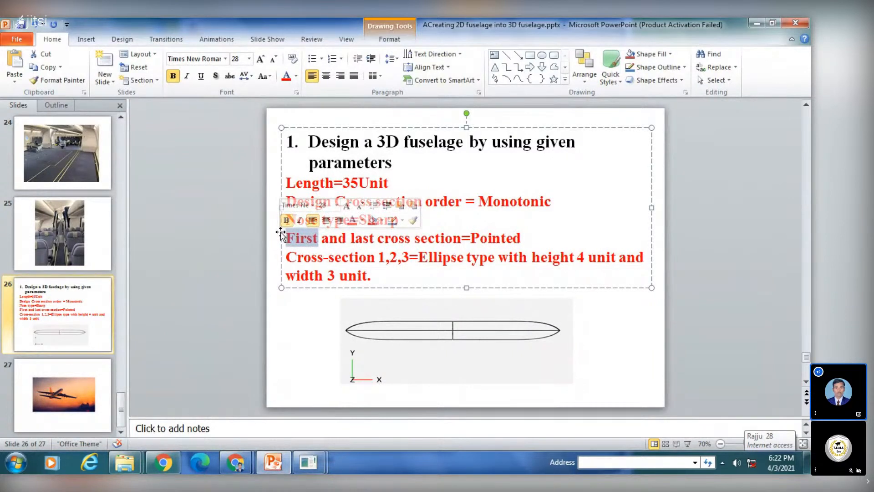
type("ZERO")
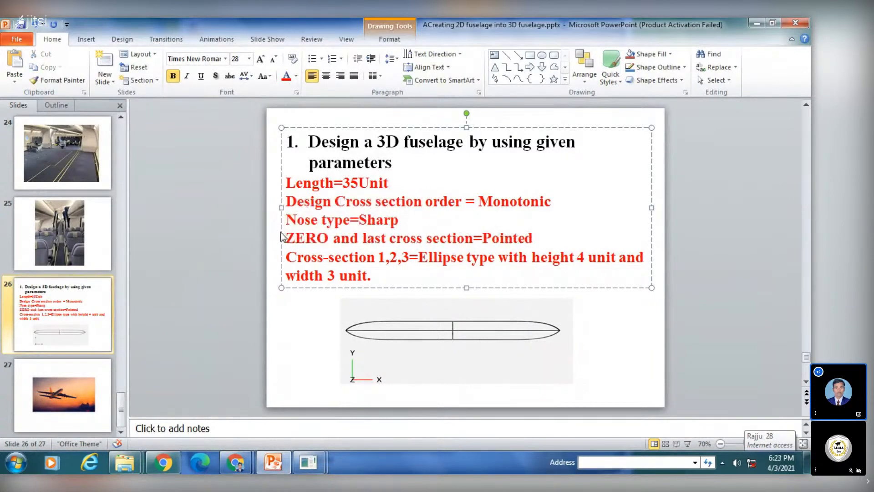
key("BackSpace")
key("BackSpace")
key("BackSpace")
type("ero")
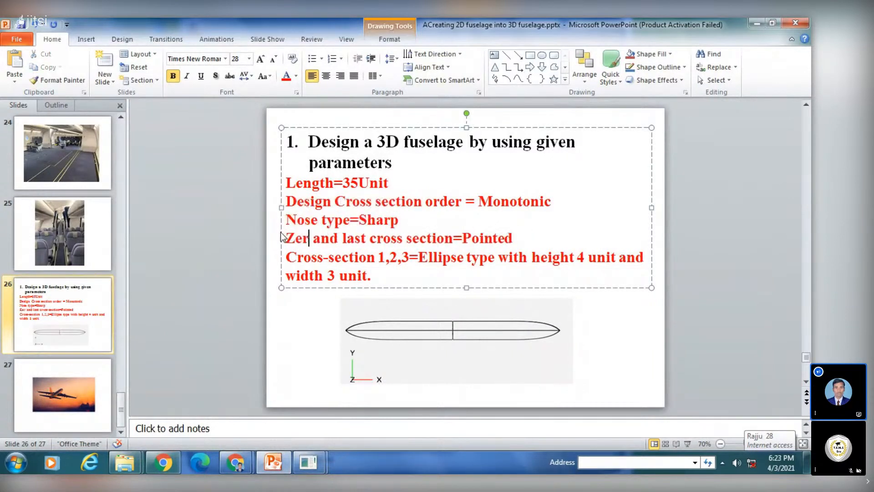
type("th")
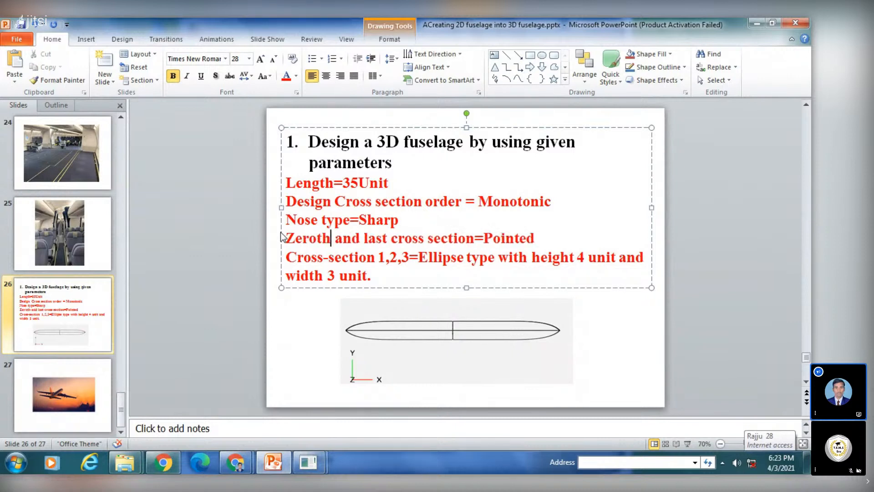
left_click(292, 337)
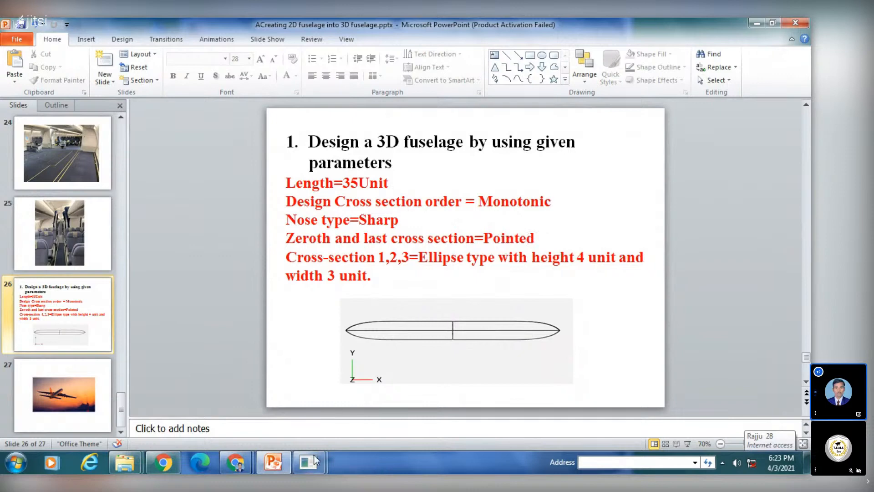
Switch to OpenVSP and review the fuselage cross-sections from 4 back to 0 and forward again to 3
mouse_move(308, 462)
left_click(387, 387)
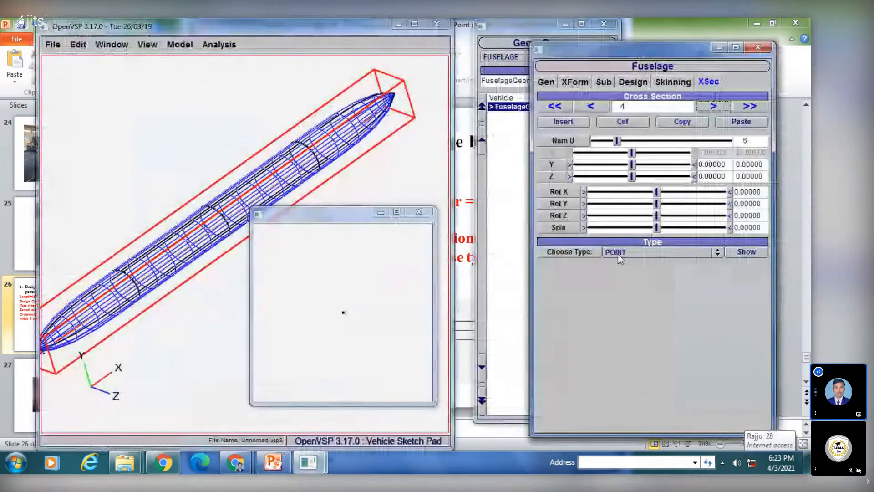
left_click(596, 108)
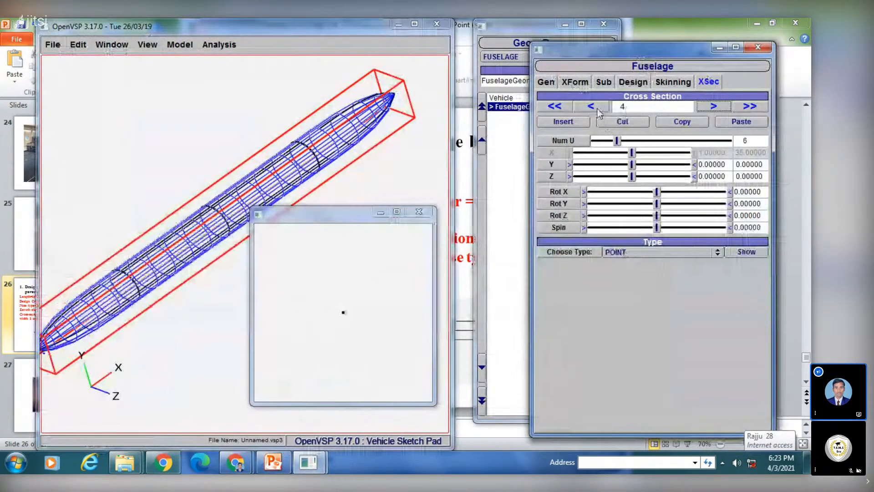
left_click(596, 108)
left_click(596, 109)
left_click(596, 109)
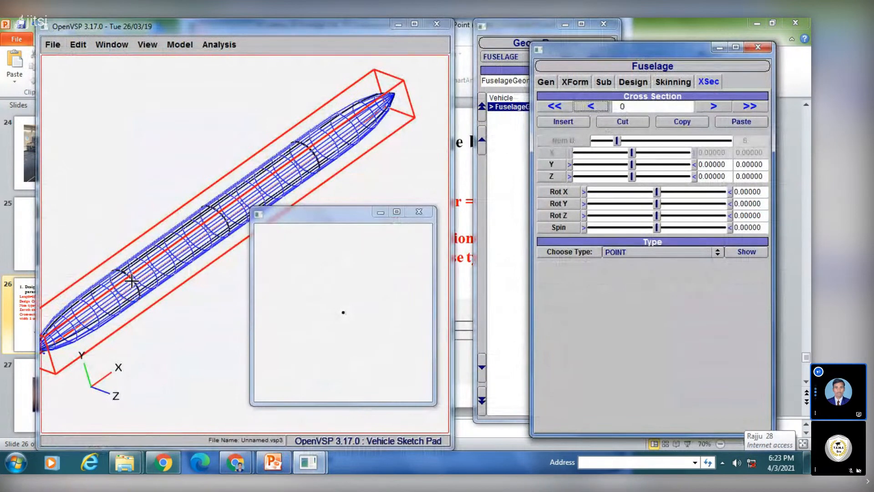
left_click(713, 106)
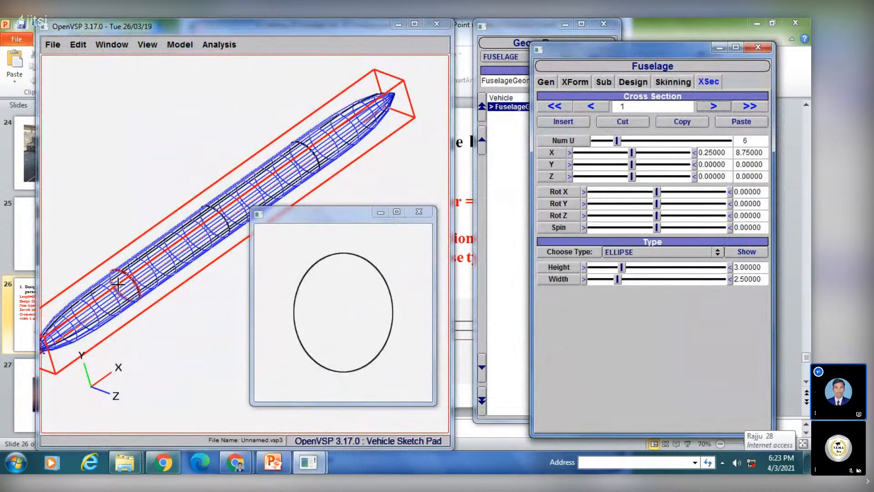
left_click(714, 106)
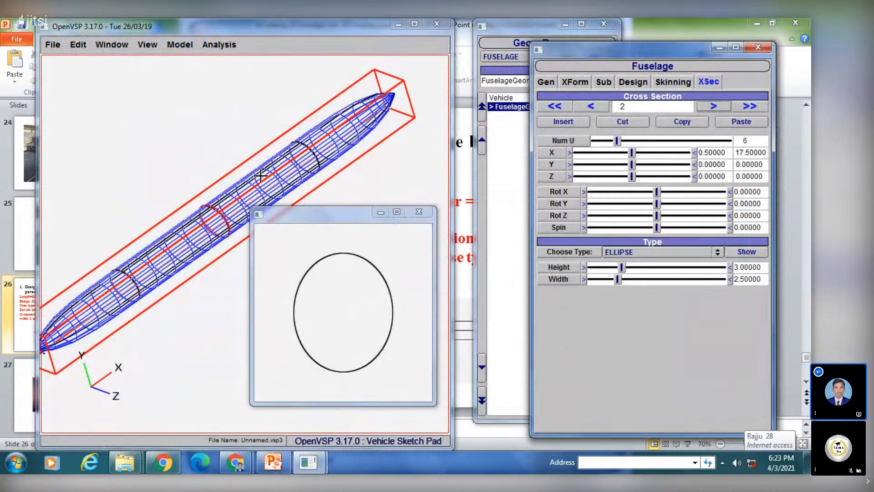
left_click(714, 106)
left_click(552, 81)
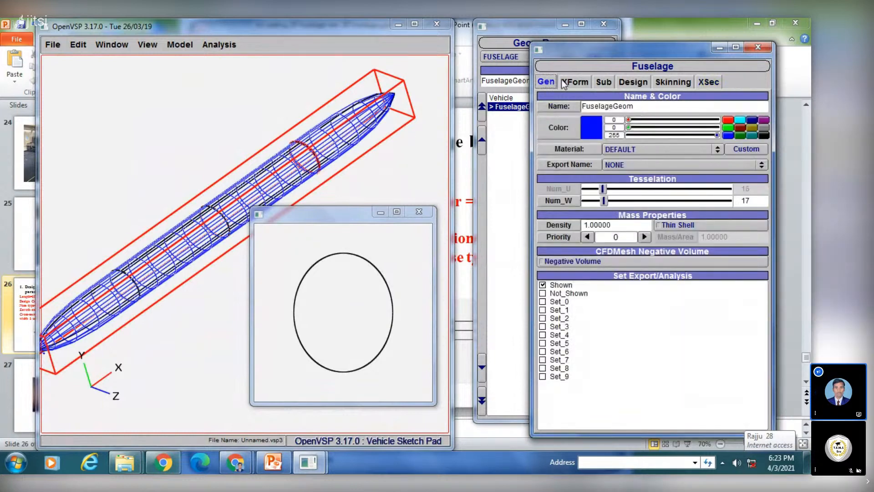
left_click(569, 81)
left_click(545, 82)
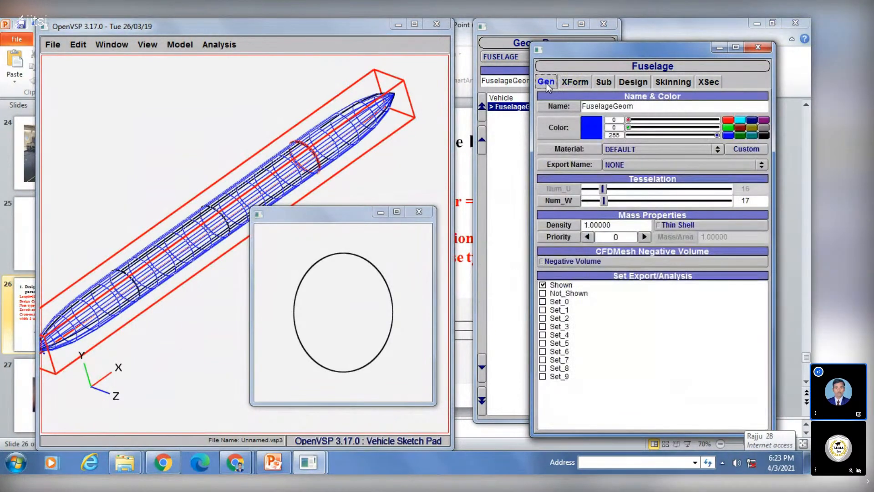
Switch to PowerPoint and check the ellipse type requirement for cross-sections 1, 2 and 3
left_click(277, 459)
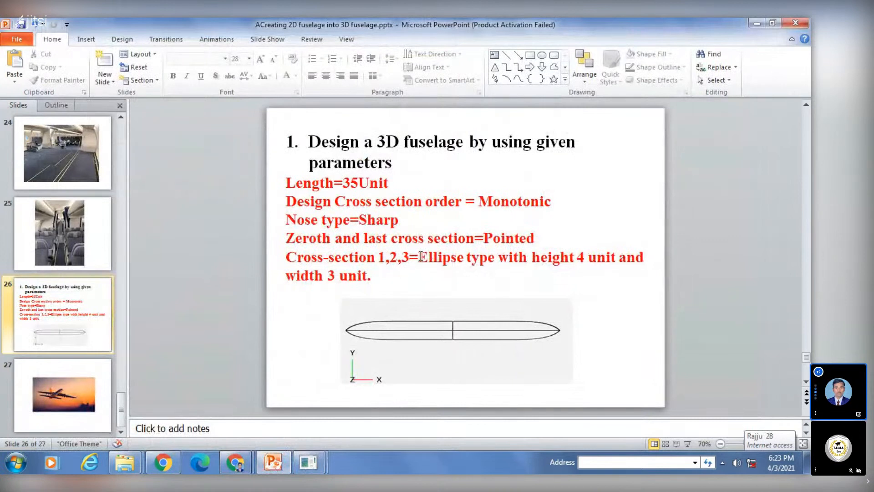
left_click_drag(422, 256, 530, 259)
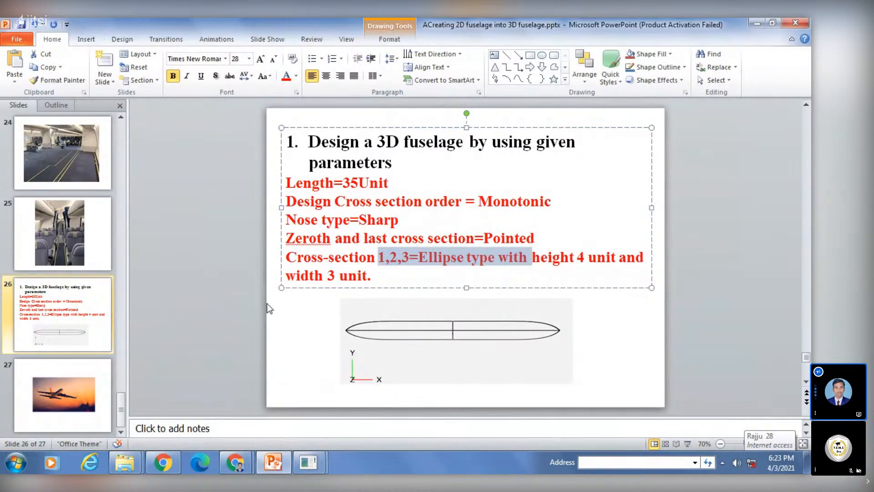
left_click(274, 314)
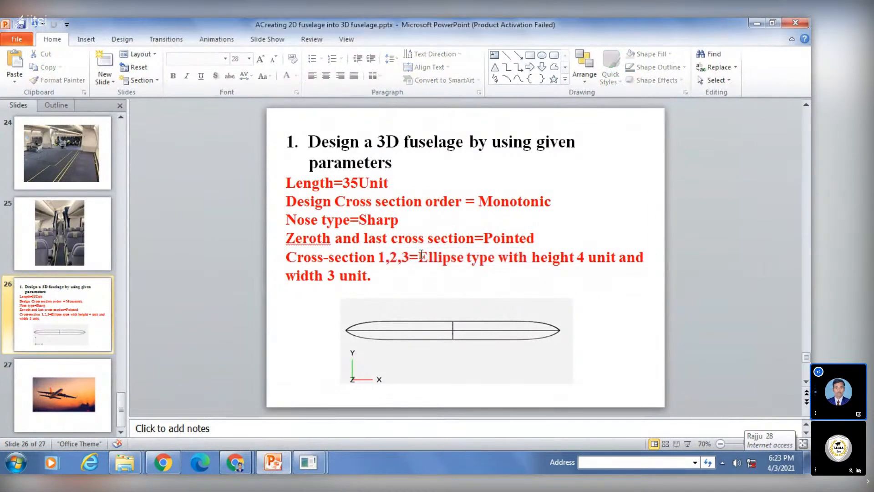
Review cross-sections 0 through 3 in OpenVSP, and highlight the required Ellipse type on the PowerPoint slide
mouse_move(309, 462)
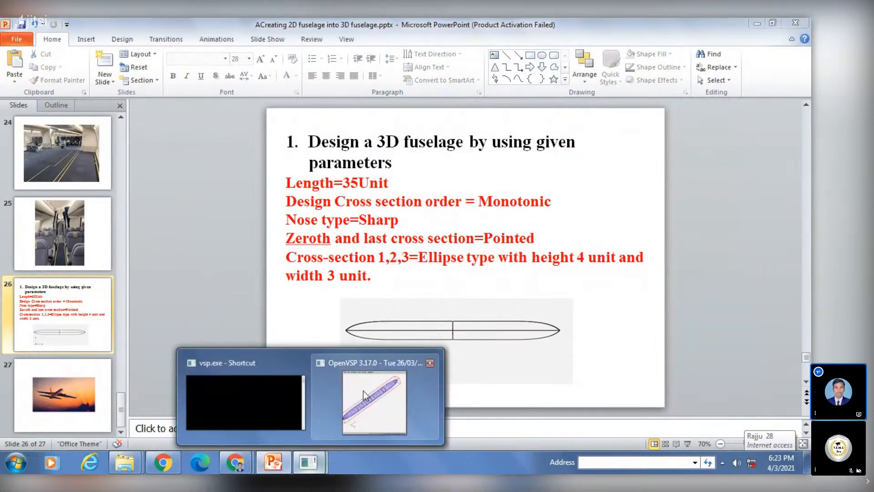
left_click(363, 390)
left_click(708, 81)
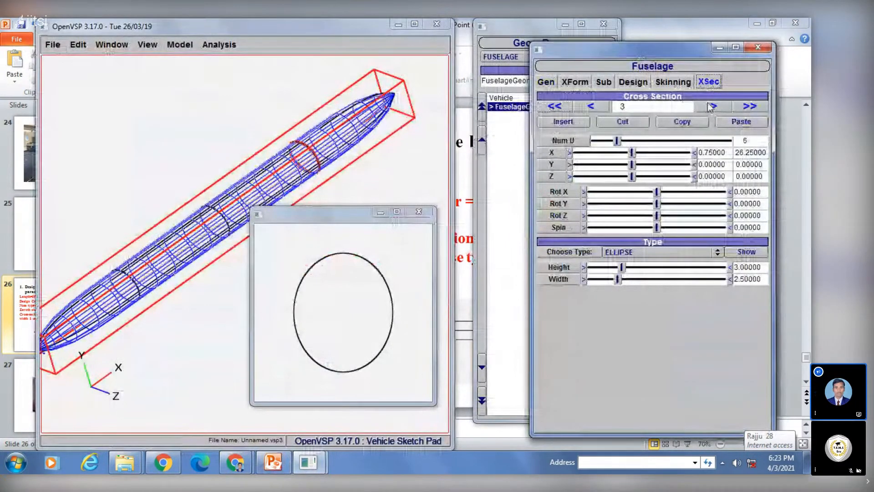
left_click(604, 105)
left_click(604, 105)
left_click(604, 105)
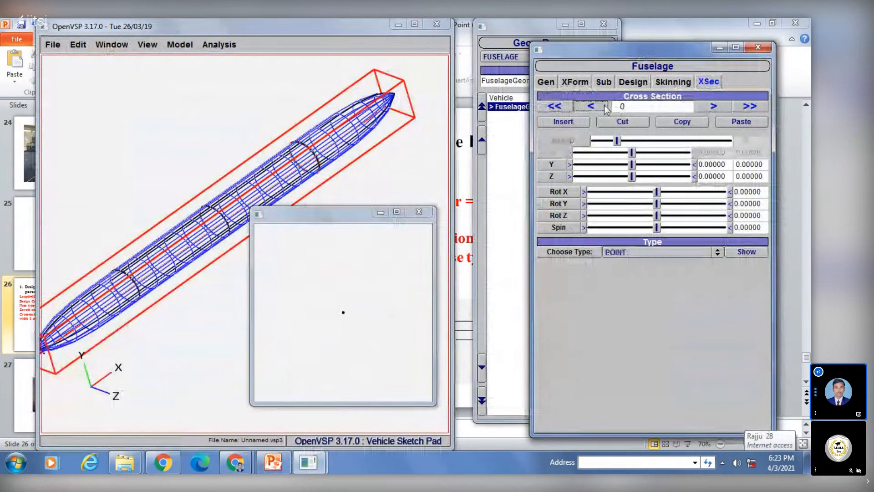
left_click(707, 105)
left_click(711, 107)
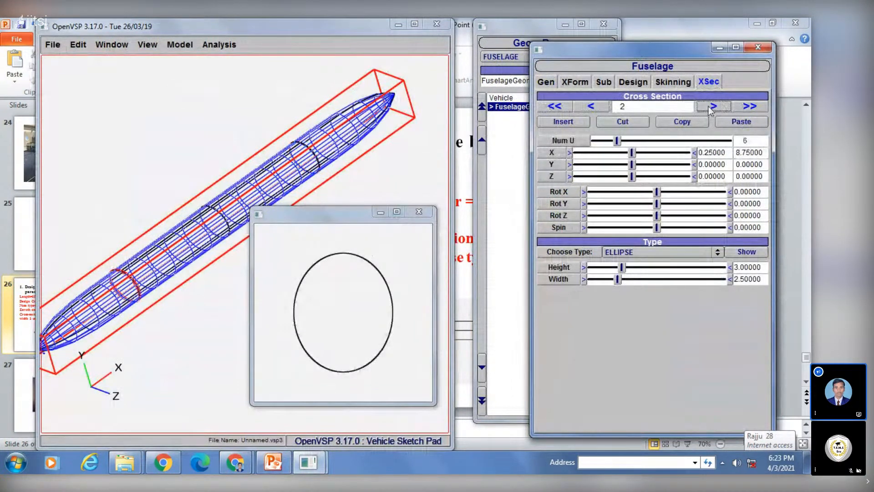
left_click(713, 107)
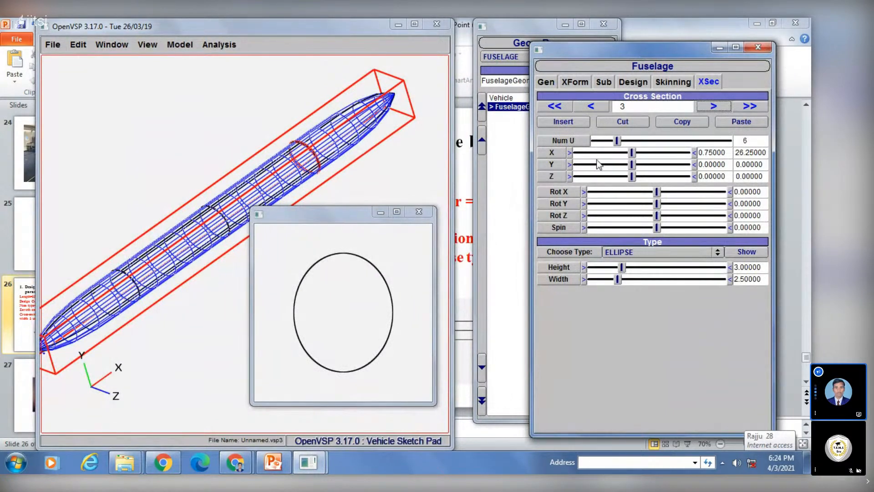
left_click(276, 457)
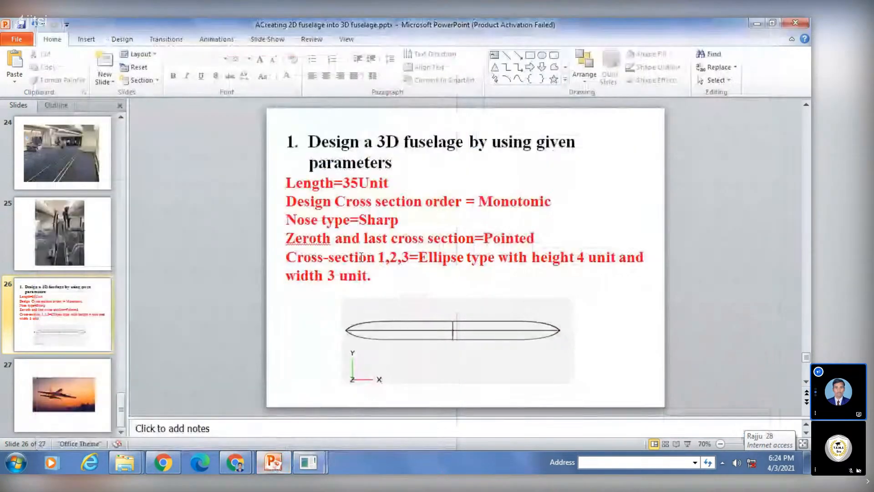
left_click_drag(419, 257, 462, 255)
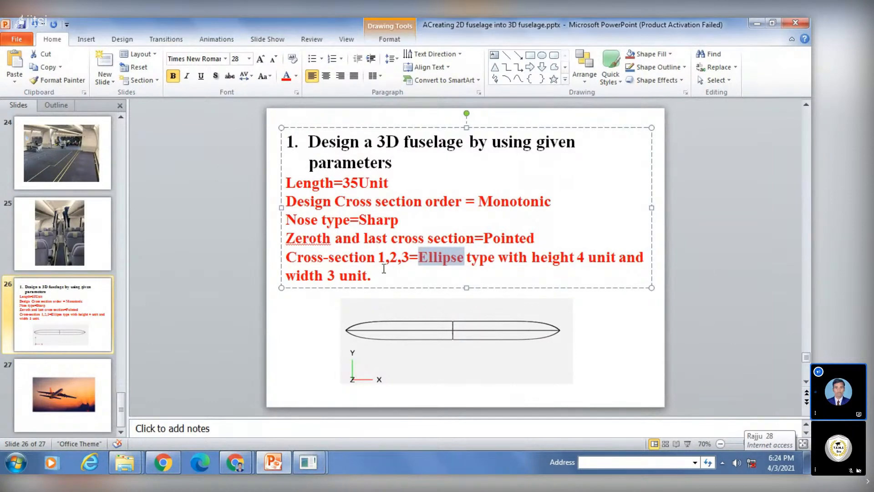
Switch back to OpenVSP and examine the type of cross-sections 1, 2 and 3, starting from cross-section 0
mouse_move(308, 464)
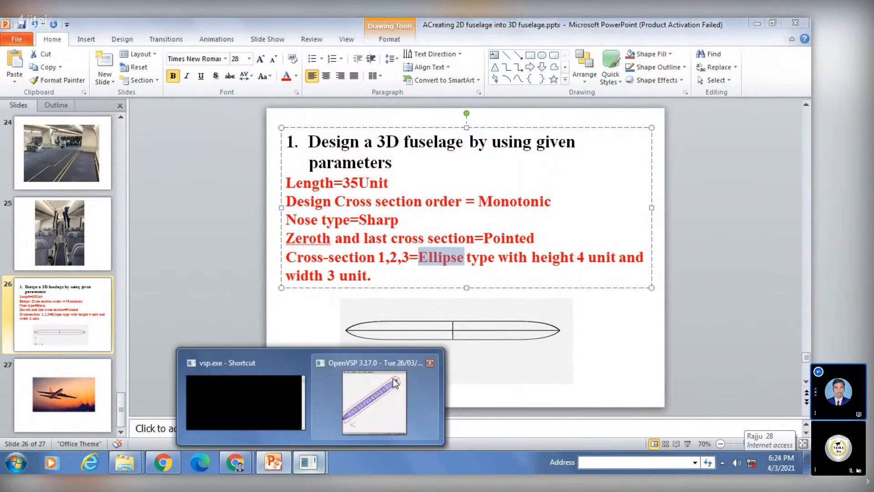
left_click(383, 394)
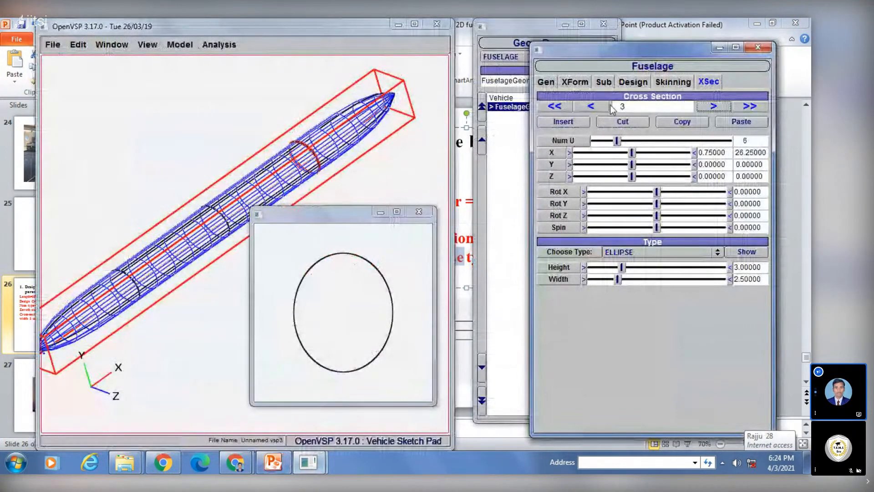
left_click(594, 106)
left_click(594, 106)
left_click(594, 106)
left_click(705, 107)
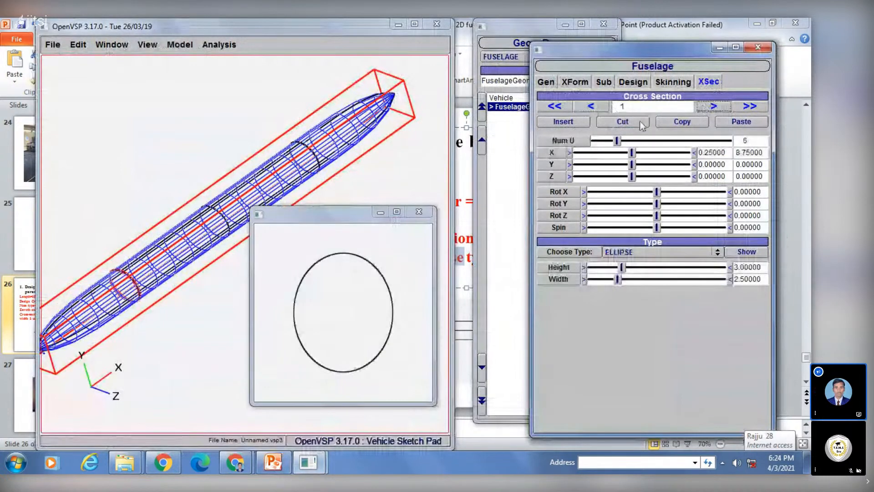
left_click(709, 107)
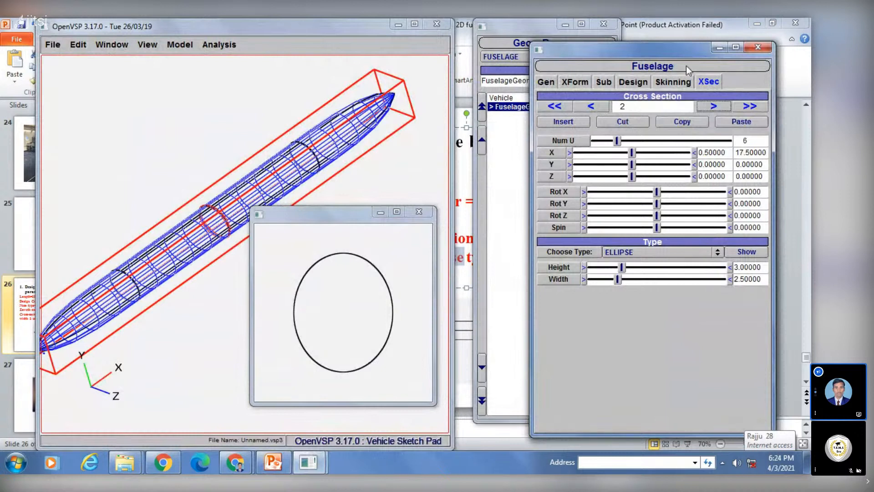
left_click(709, 108)
Return to cross-section 0 at the nose and advance to cross-section 1 to check its type
left_click(591, 106)
left_click(590, 106)
left_click(591, 106)
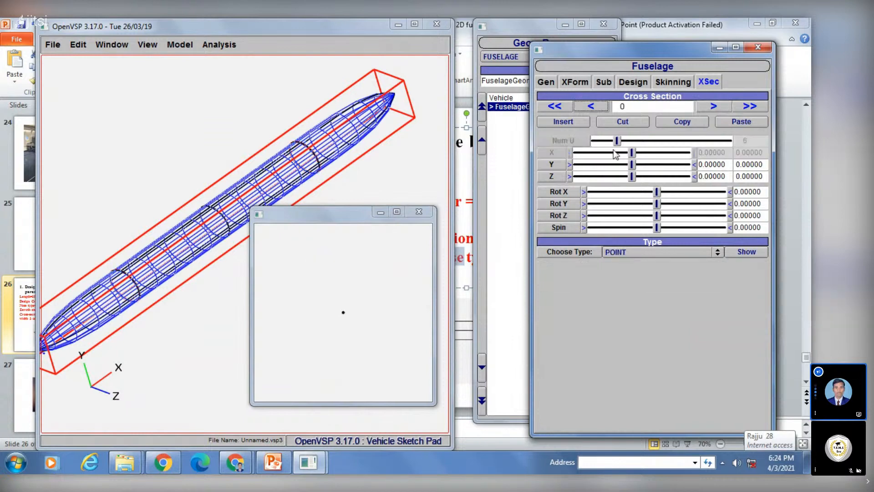
left_click(712, 106)
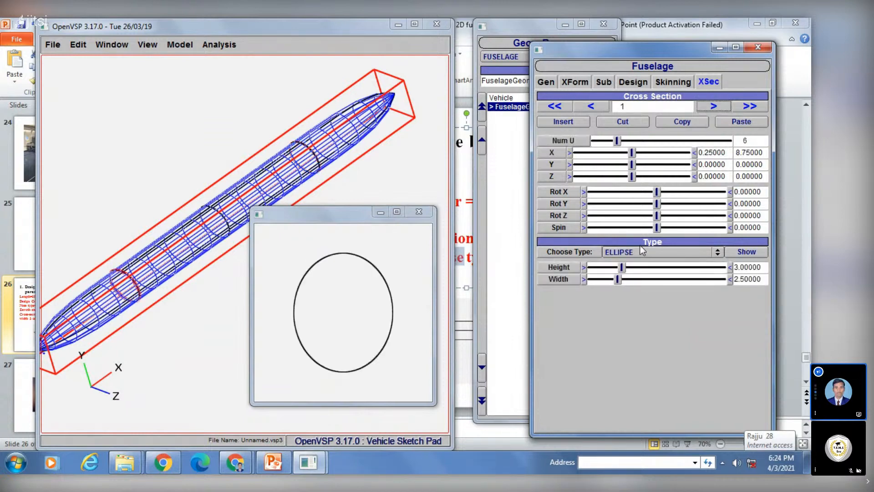
Compare cross-section 1's type, height and width in OpenVSP with the requirements on the PowerPoint slide
left_click(277, 466)
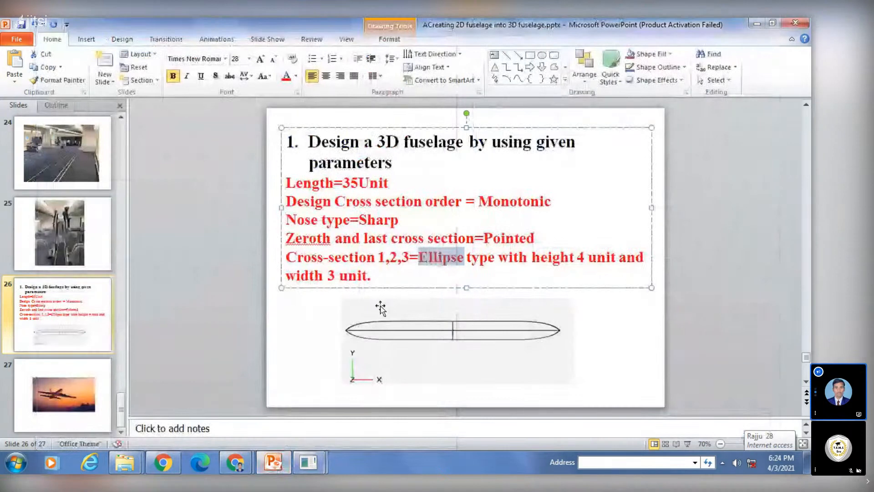
mouse_move(308, 462)
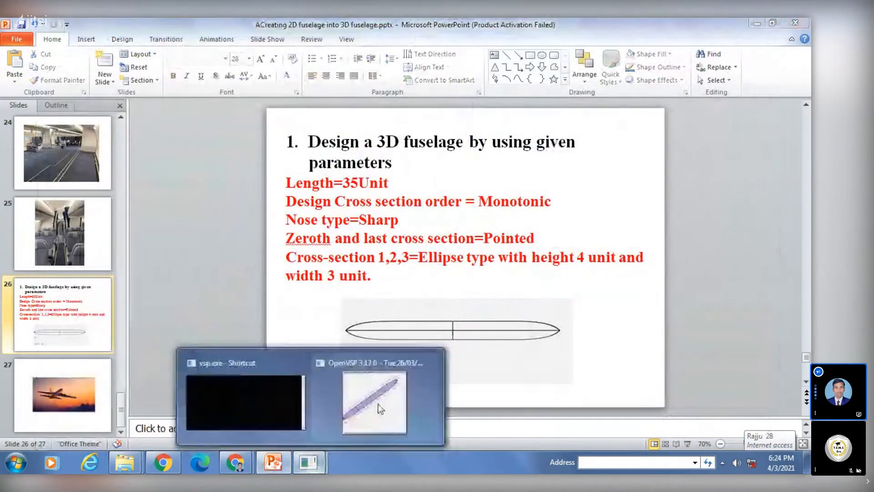
left_click(422, 379)
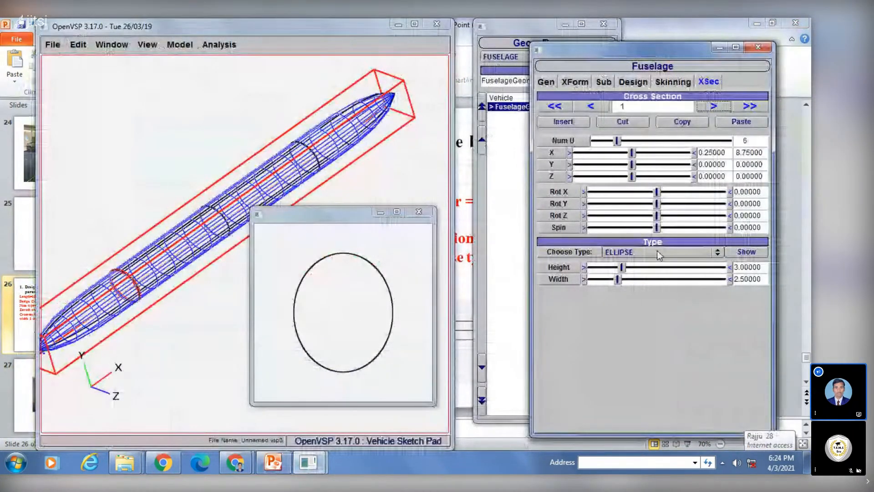
left_click(273, 462)
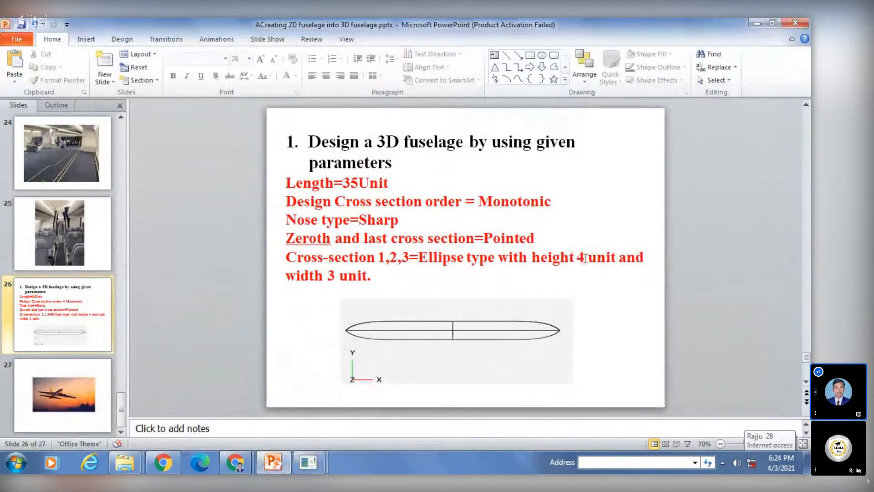
left_click(308, 462)
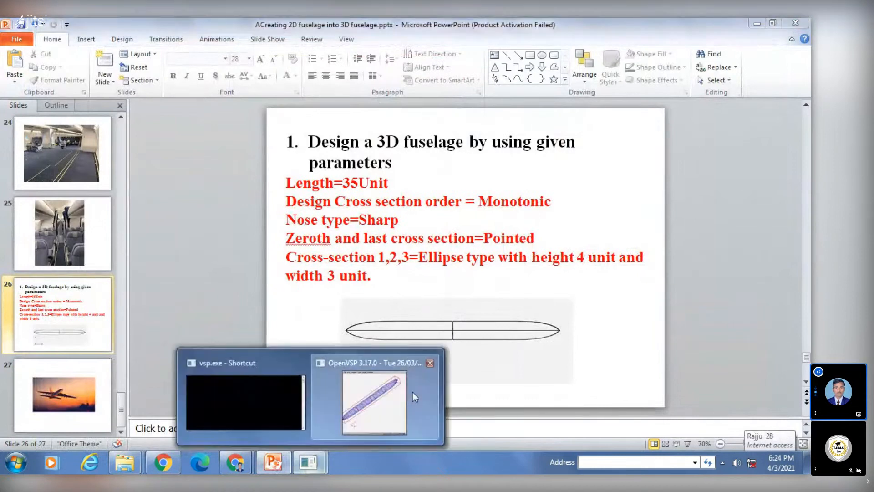
left_click(412, 392)
left_click(591, 106)
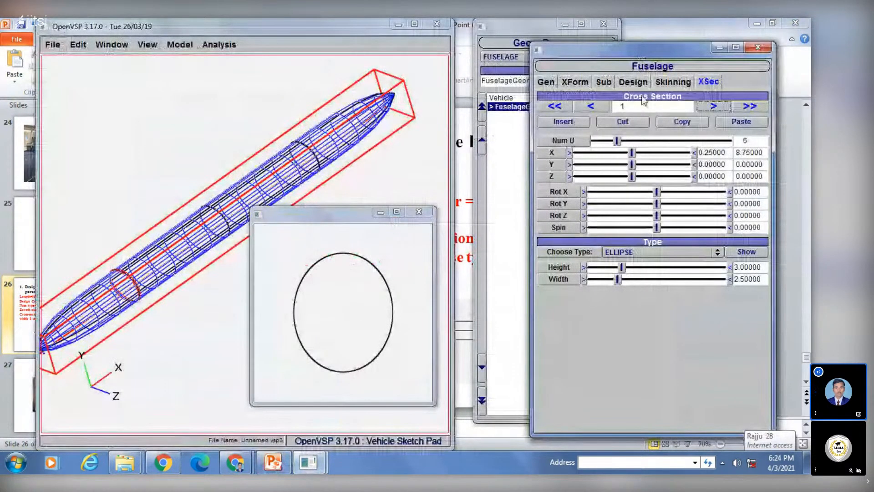
left_click(713, 106)
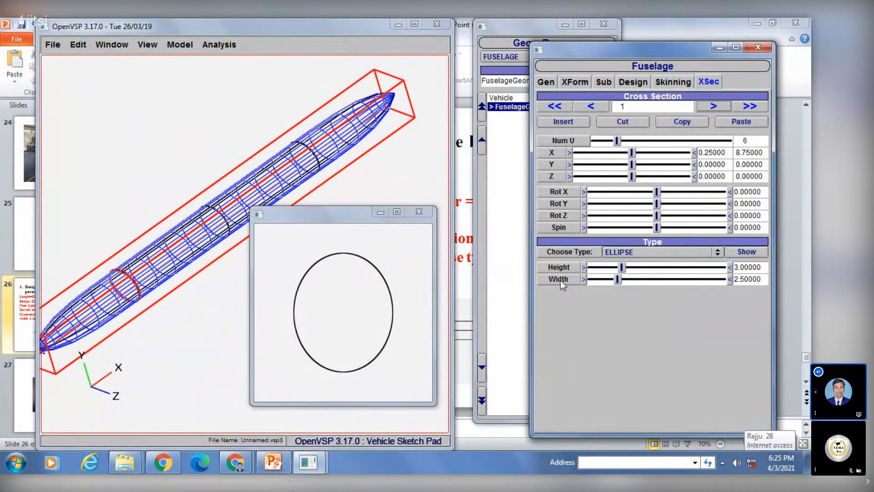
Check the required dimensions on the PowerPoint slide, then set cross-section 1's height to 4 and width to 3 in OpenVSP
left_click(273, 462)
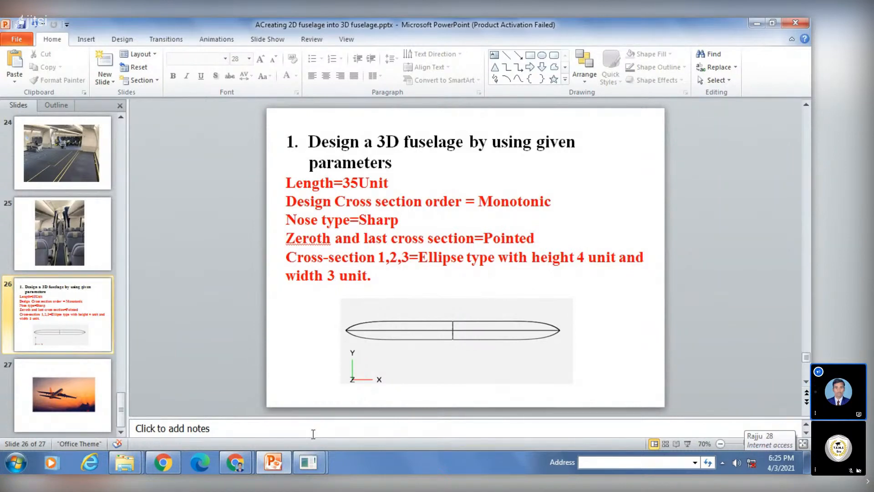
mouse_move(308, 462)
left_click(368, 389)
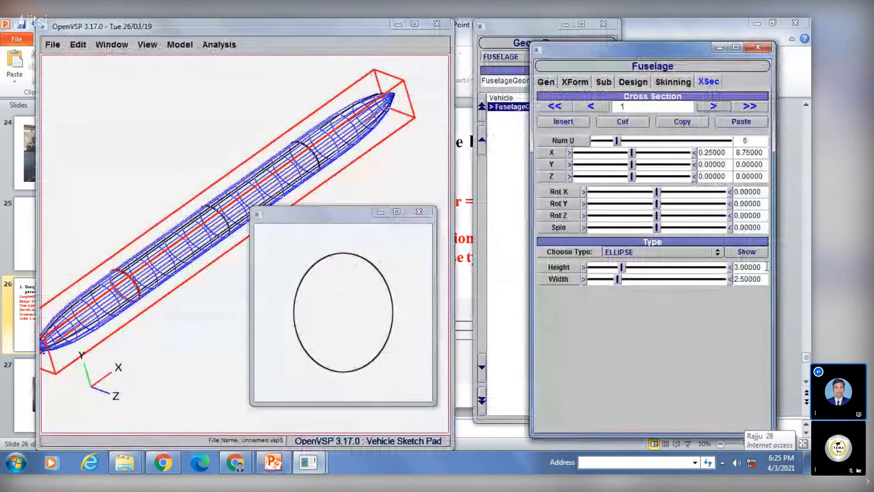
left_click_drag(766, 267, 693, 258)
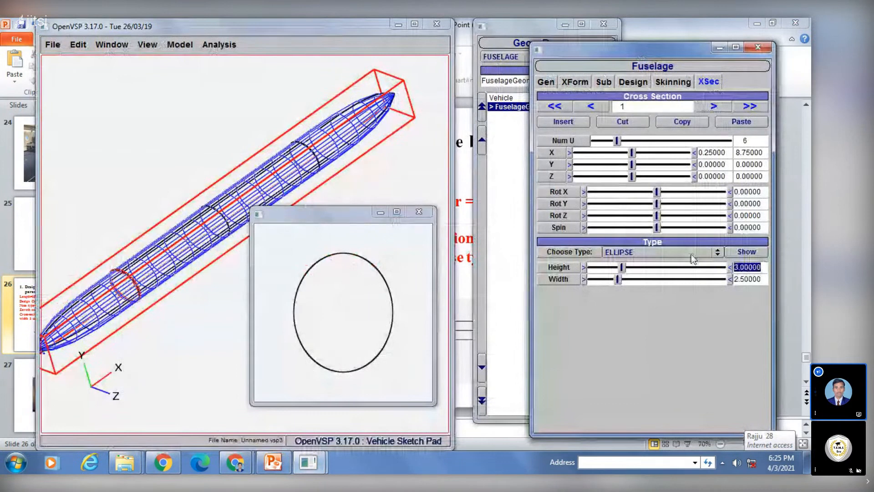
type("4")
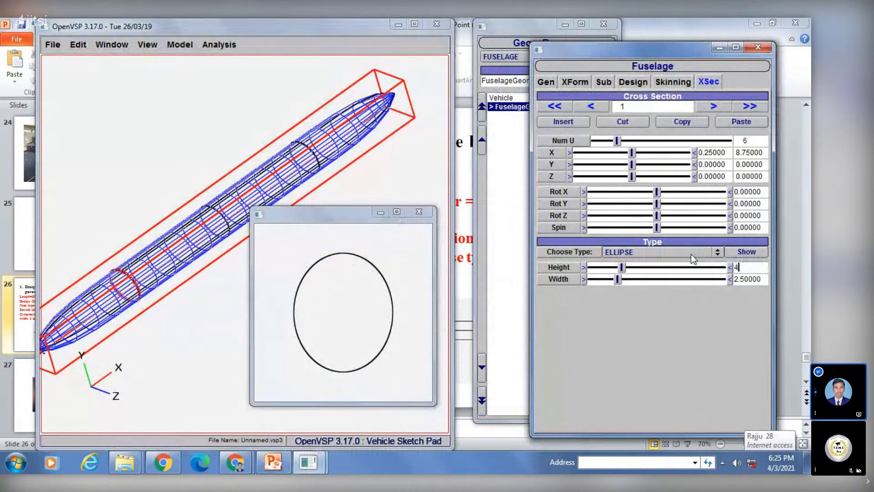
key("Return")
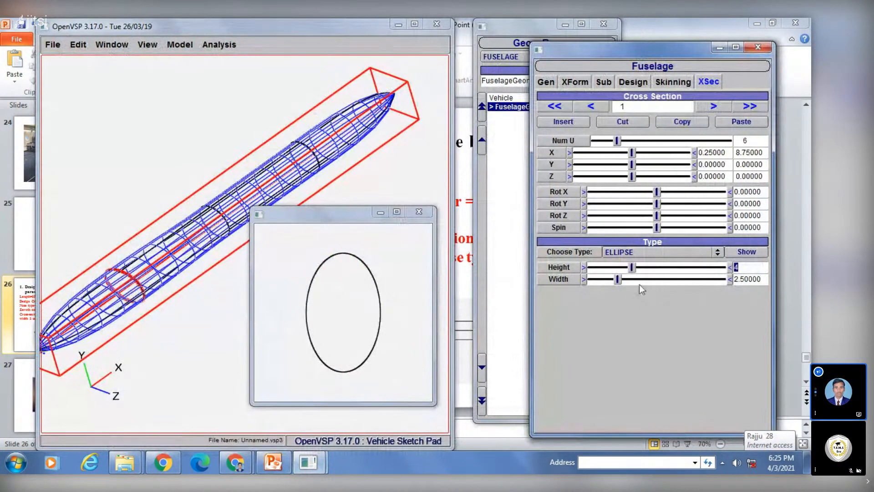
key("Tab")
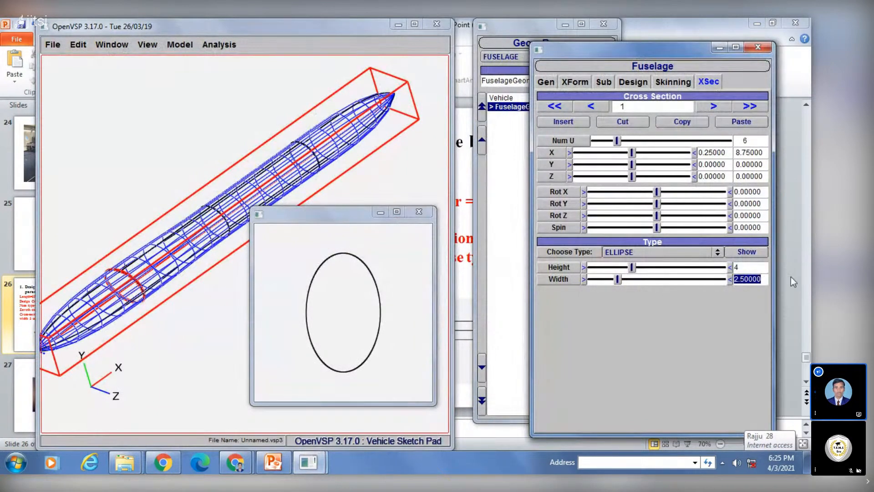
type("3")
key("Return")
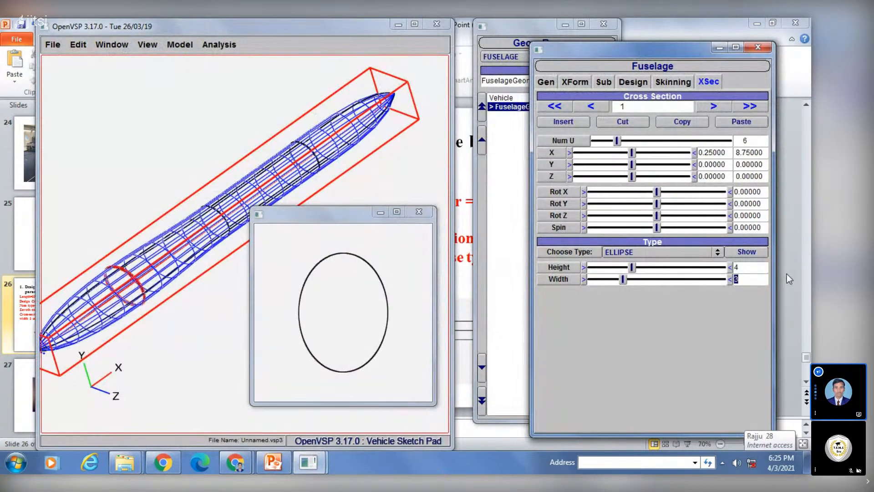
Recheck the cross-section requirements on the PowerPoint slide, return to OpenVSP and show the profile of cross-section 1
left_click(273, 462)
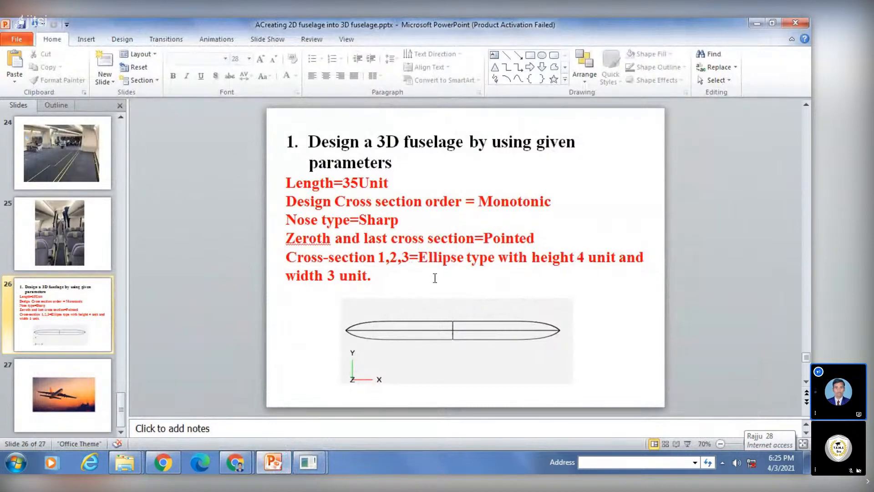
mouse_move(308, 462)
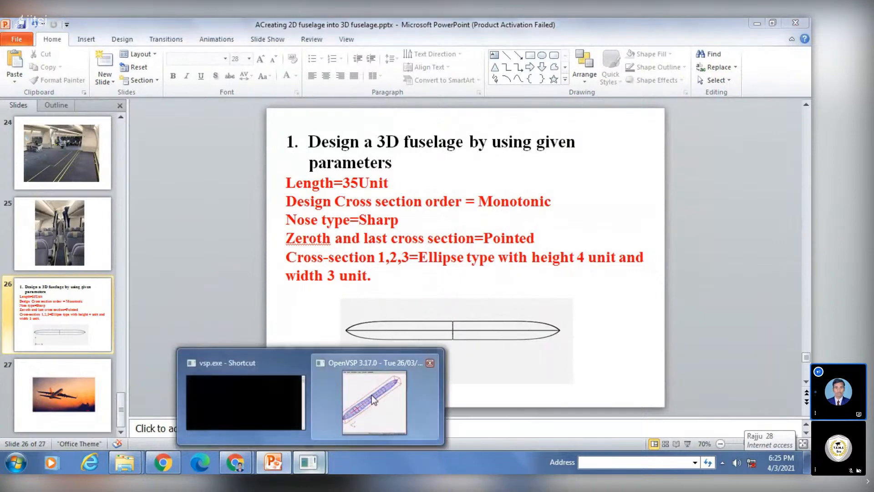
left_click(372, 395)
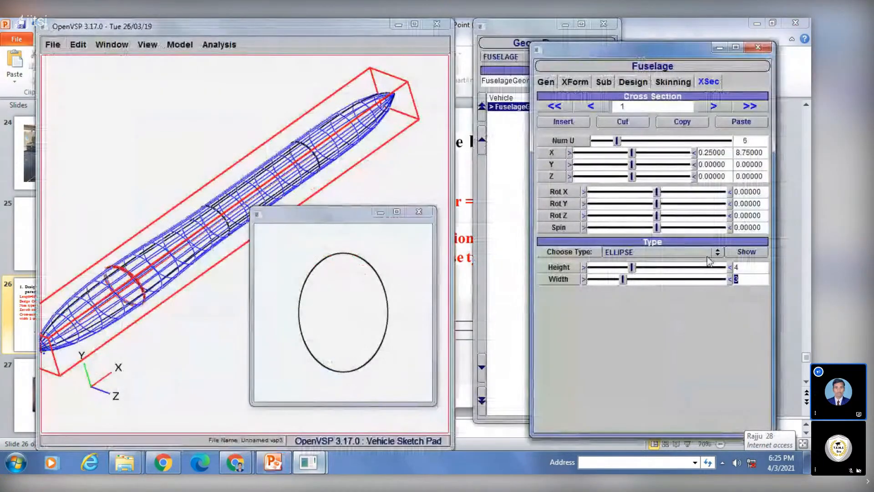
left_click(746, 253)
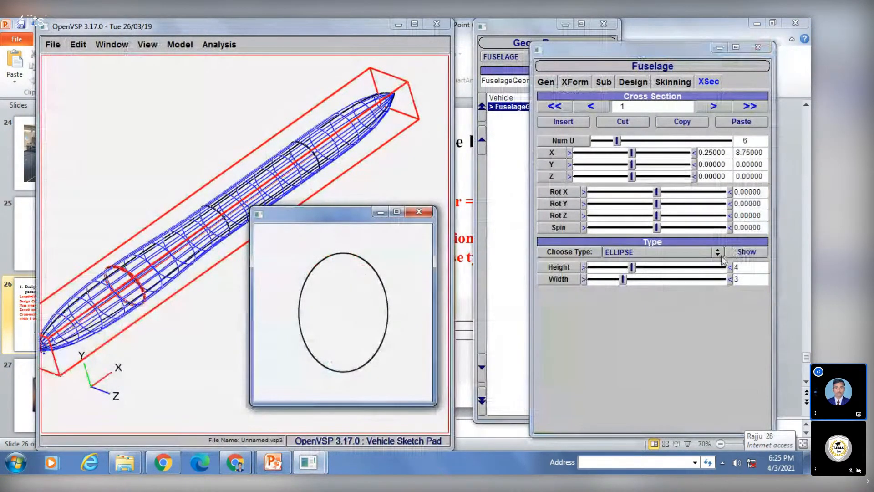
Advance to cross-section 2, check the slide's requirements, and set its height to 4 and width to 3
left_click(712, 106)
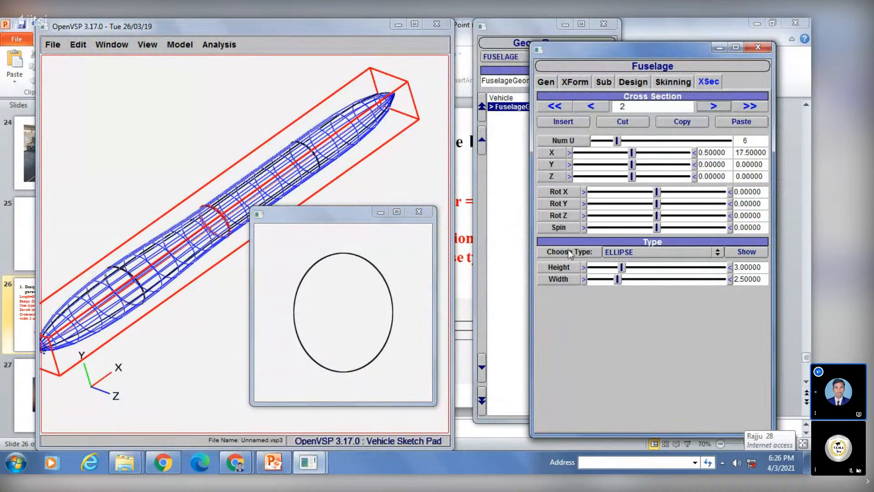
left_click(278, 463)
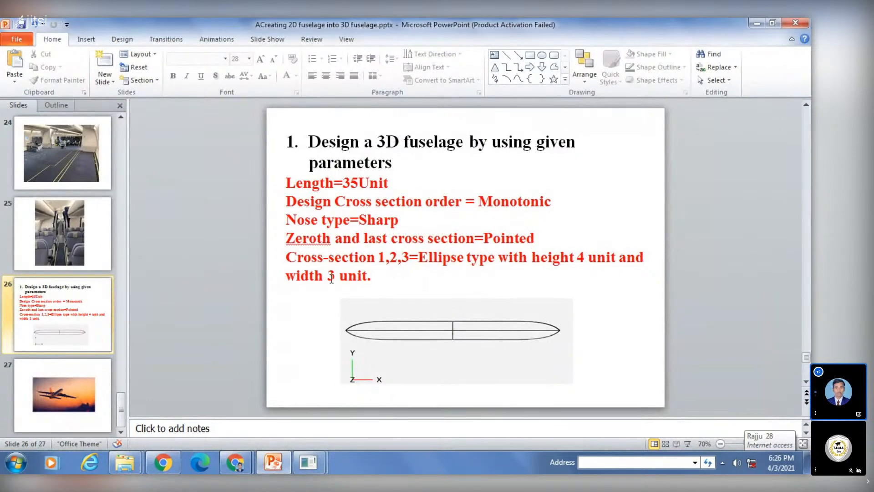
mouse_move(308, 462)
left_click(392, 394)
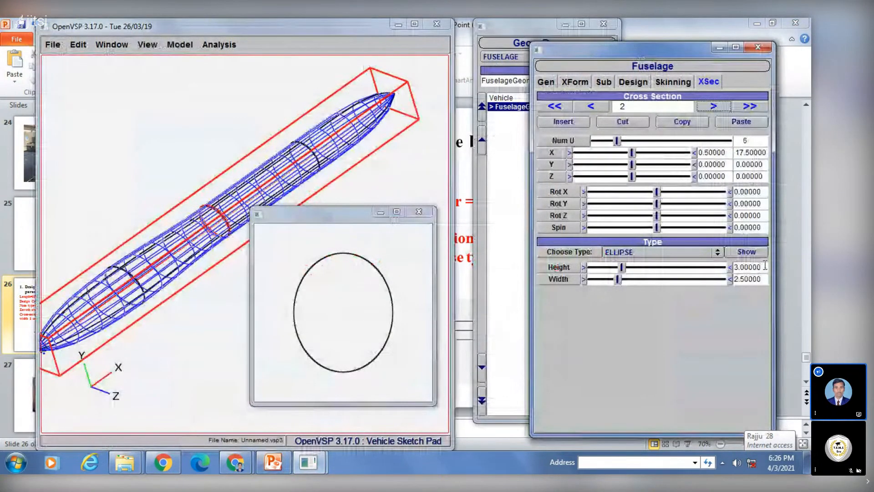
left_click(727, 267)
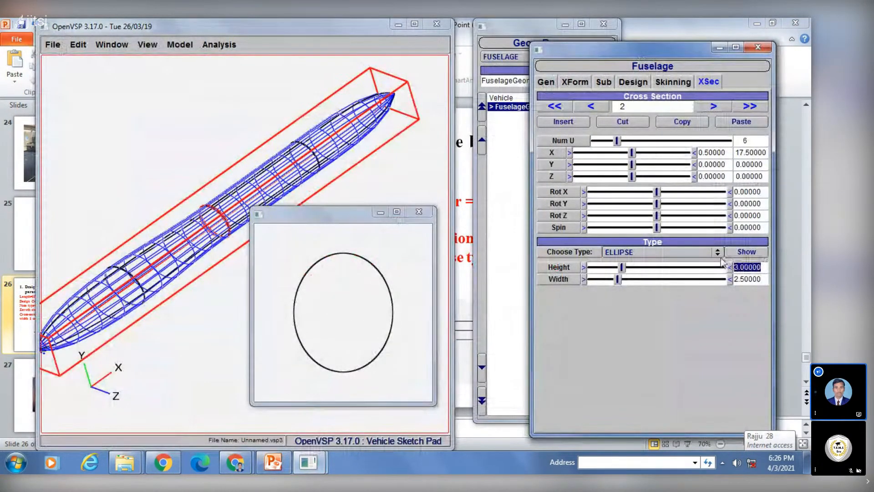
type("4")
key("Return")
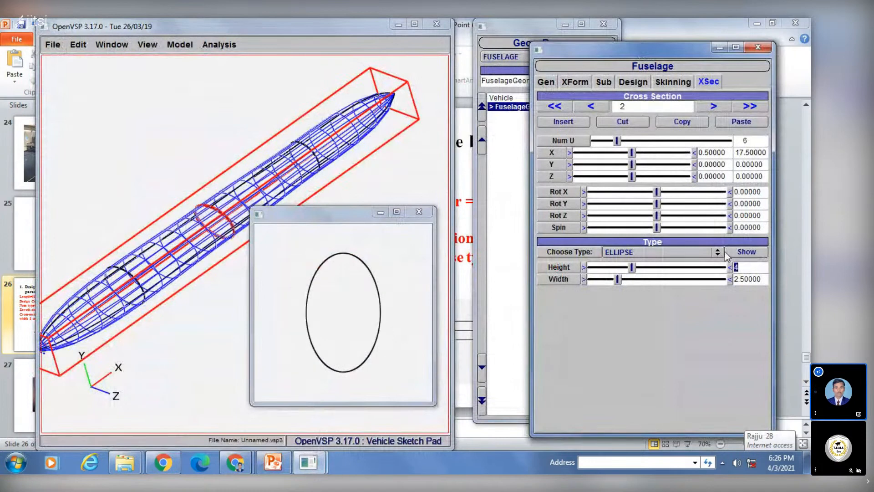
key("Tab")
type("3")
key("Return")
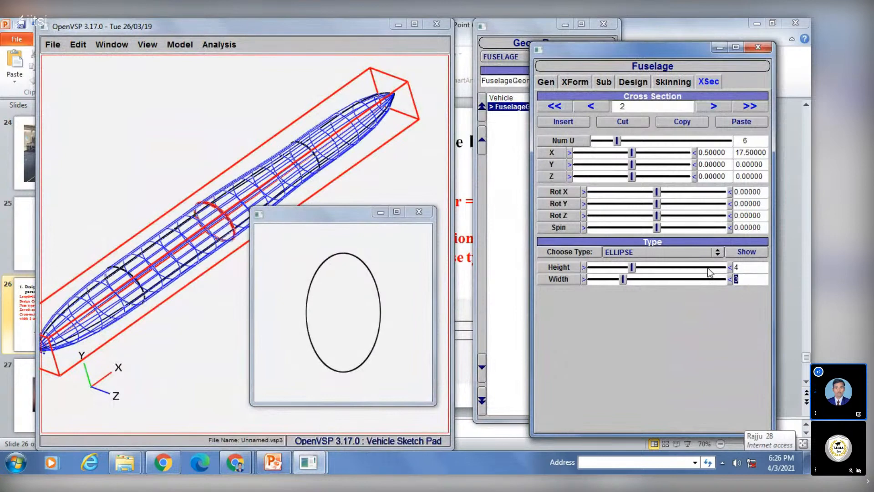
Advance to cross-section 3, check the slide's requirements, and set its height to 4 and width to 3
left_click(709, 106)
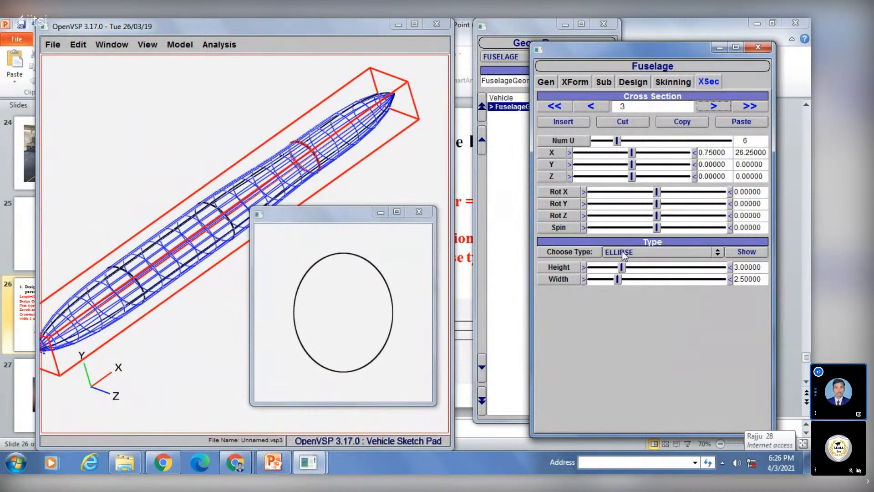
left_click(275, 466)
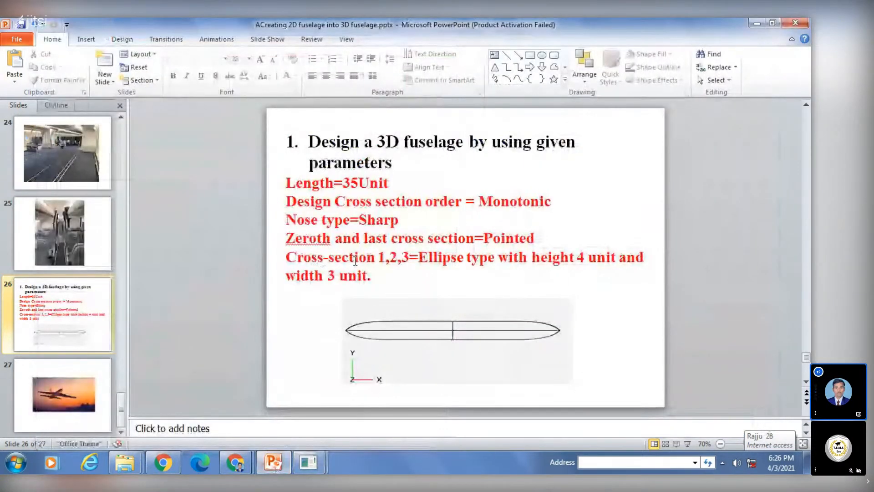
left_click(405, 257)
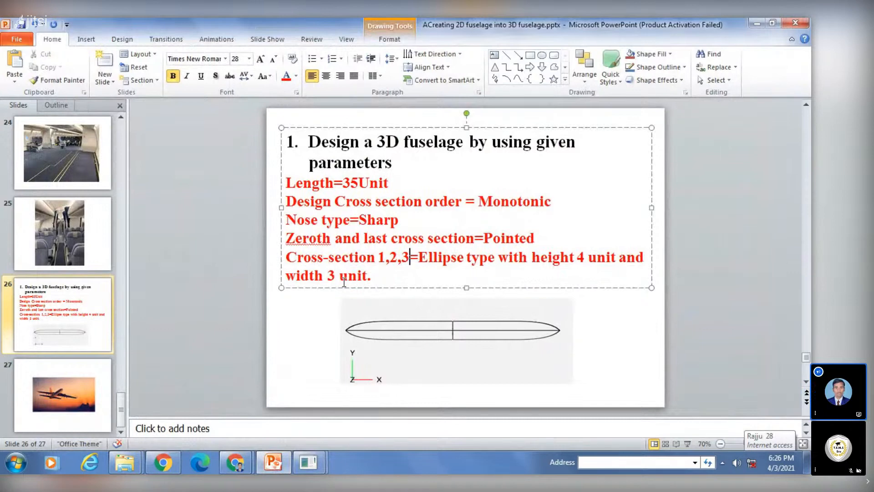
mouse_move(308, 462)
left_click(360, 404)
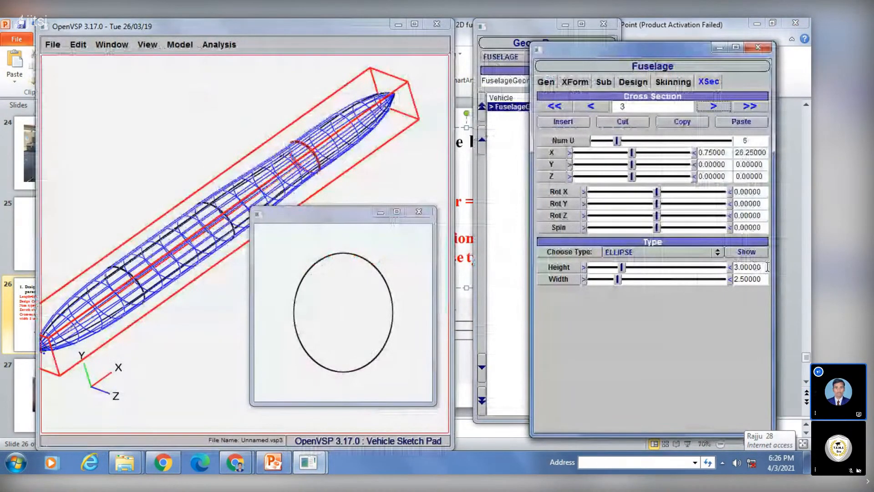
left_click_drag(763, 267, 728, 265)
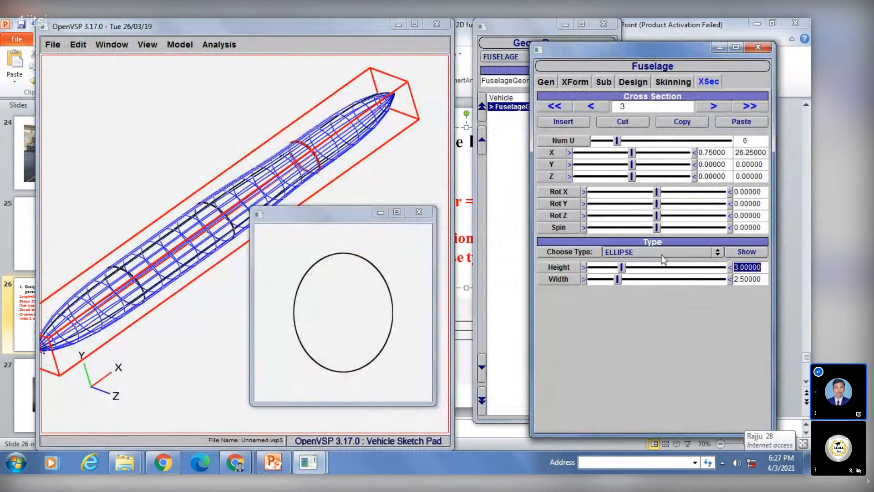
type("4")
key("Return")
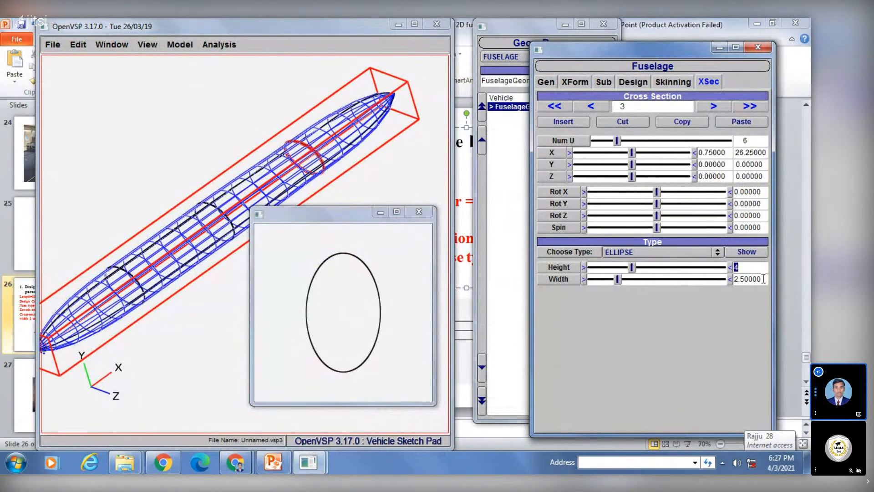
left_click_drag(763, 278, 696, 278)
type("3")
key("Return")
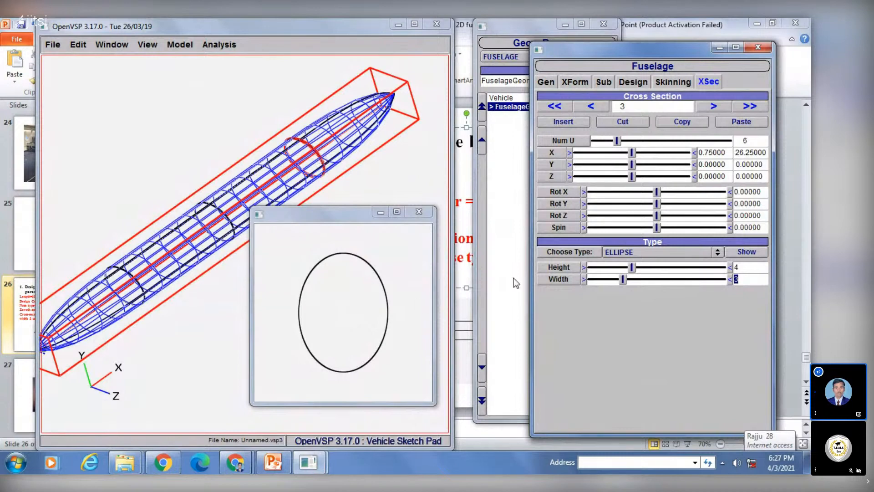
Review the full list of fuselage parameters on the PowerPoint slide and switch back to OpenVSP
left_click(272, 462)
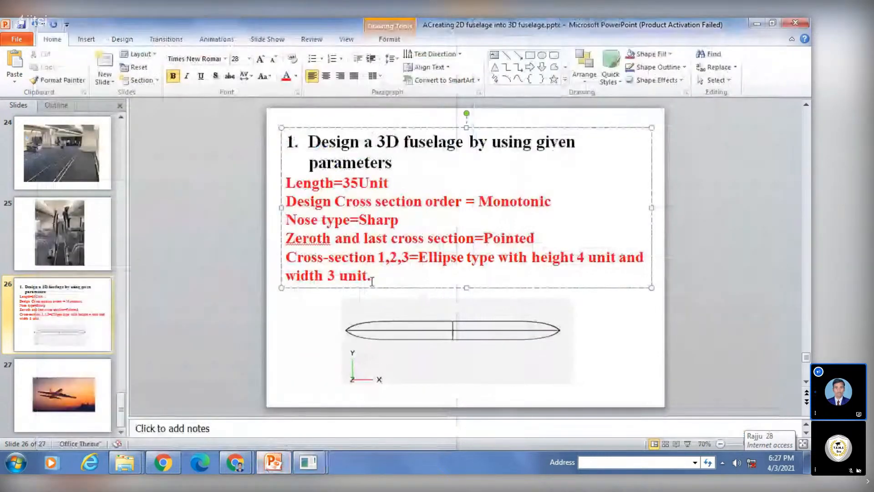
left_click(376, 276)
left_click_drag(376, 276, 287, 201)
left_click(292, 363)
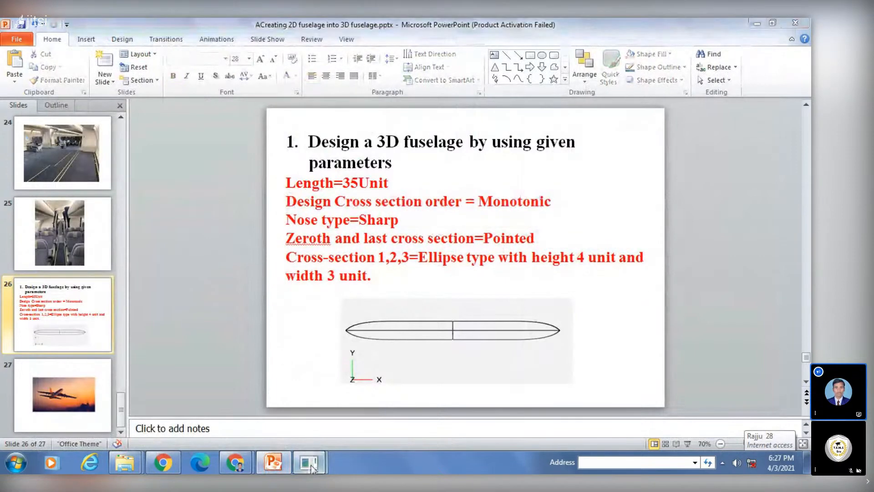
mouse_move(308, 463)
left_click(375, 400)
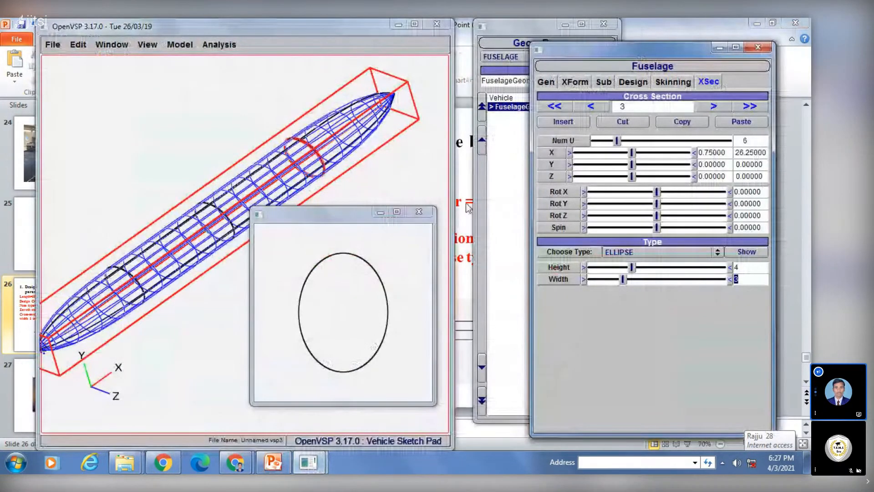
Close the cross-section profile preview, show the fuselage's general settings and bring the whole model into view
left_click(419, 212)
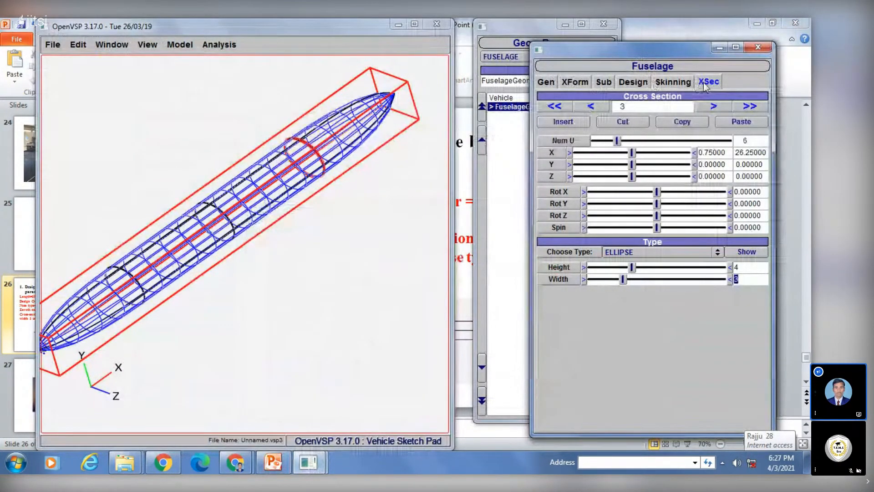
left_click(545, 81)
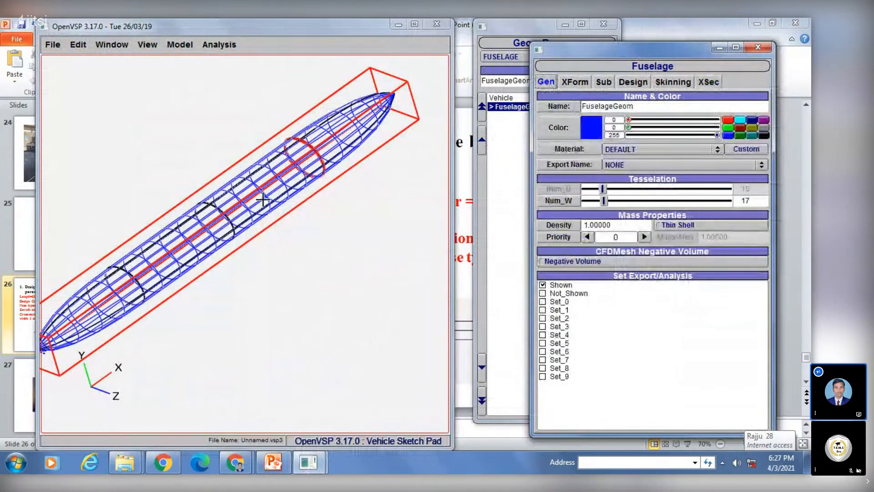
left_click_drag(347, 197, 193, 88)
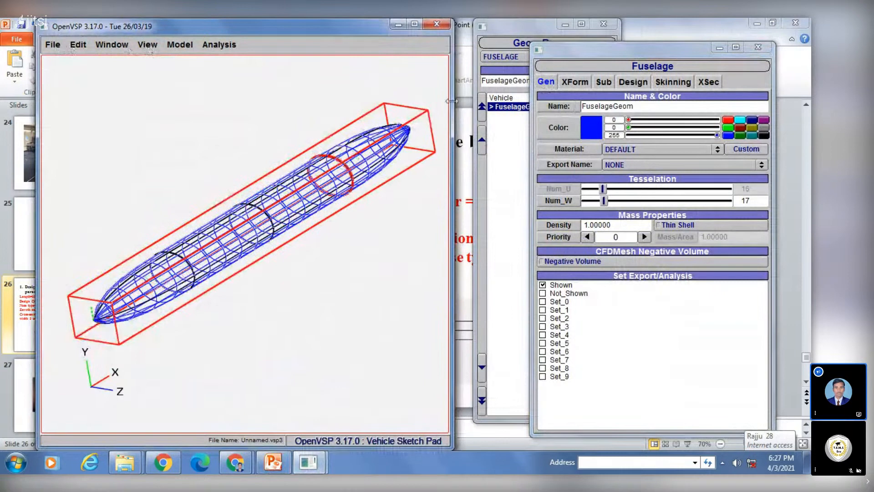
Display the fuselage with a shaded surface and reopen its general settings
left_click(759, 48)
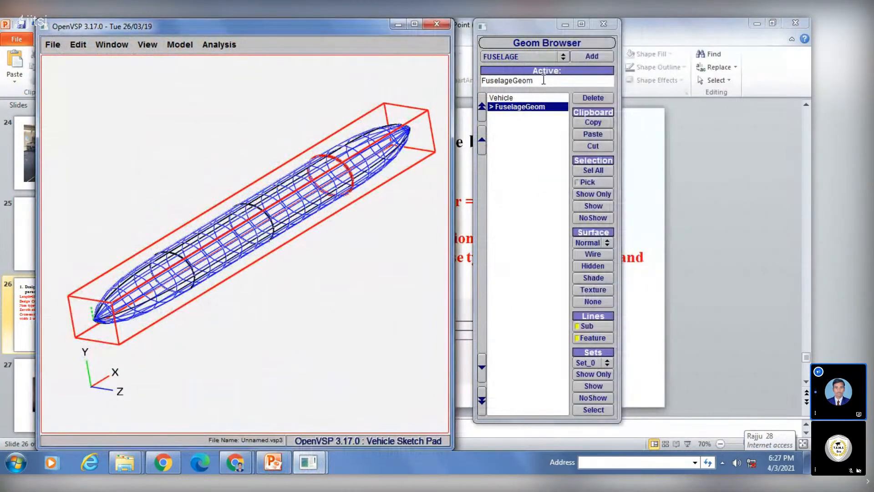
left_click(520, 106)
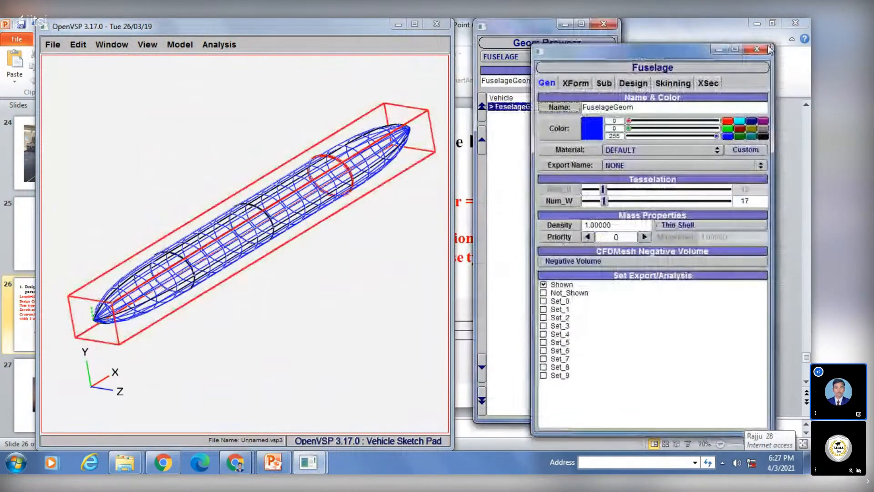
left_click(759, 46)
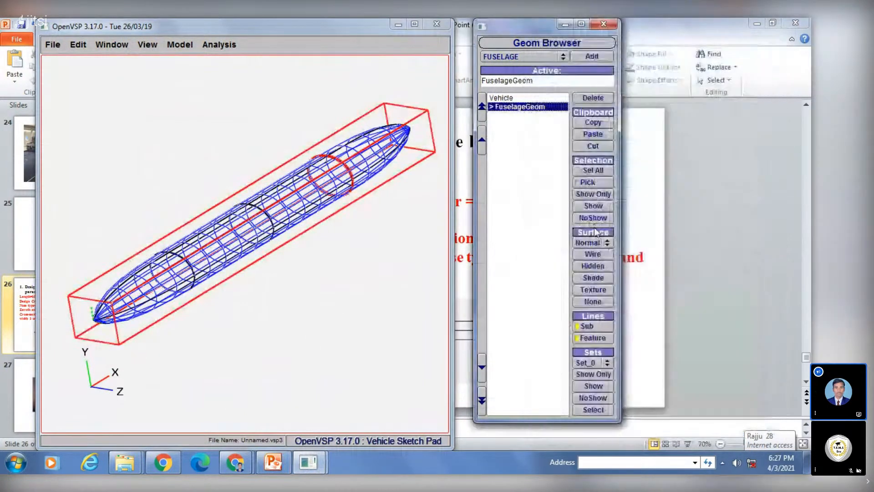
left_click(593, 279)
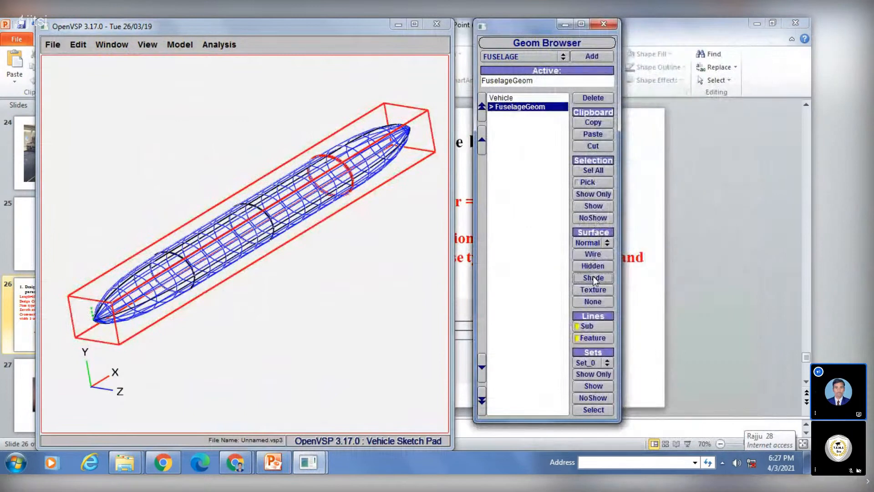
double_click(535, 107)
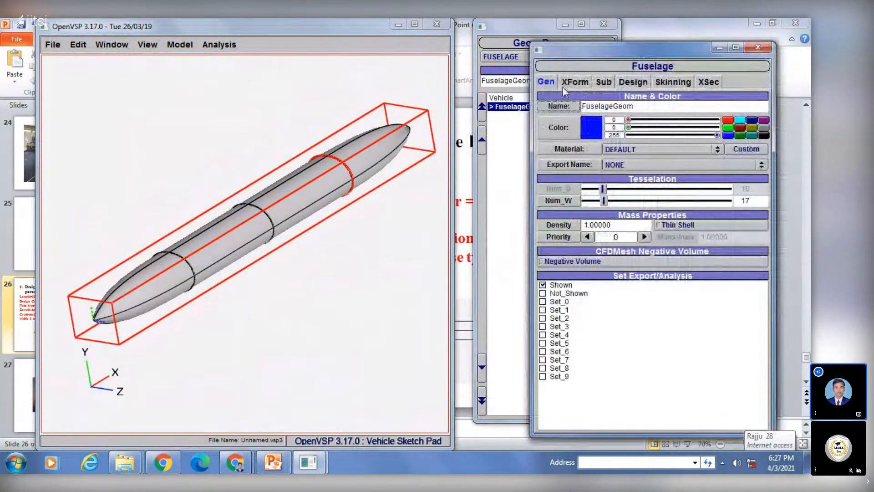
Try the Aluminum and Yellow Rubber materials on the fuselage and restore the DEFAULT material
left_click(631, 149)
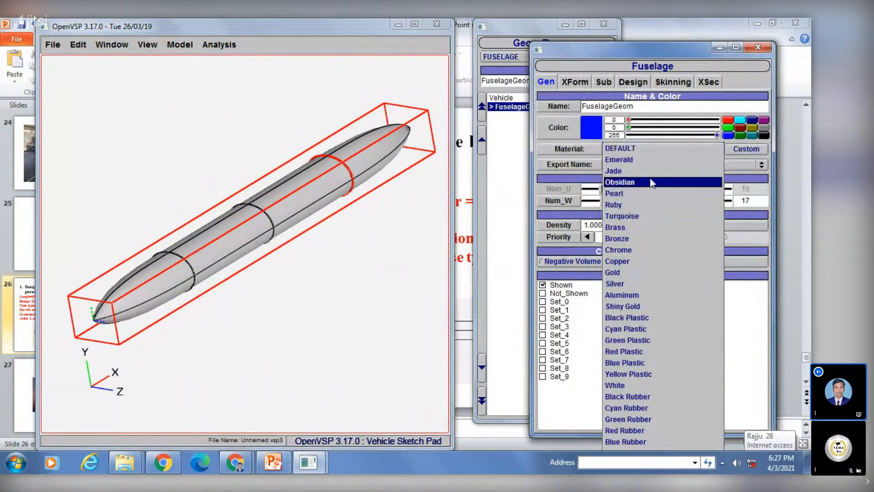
left_click(645, 296)
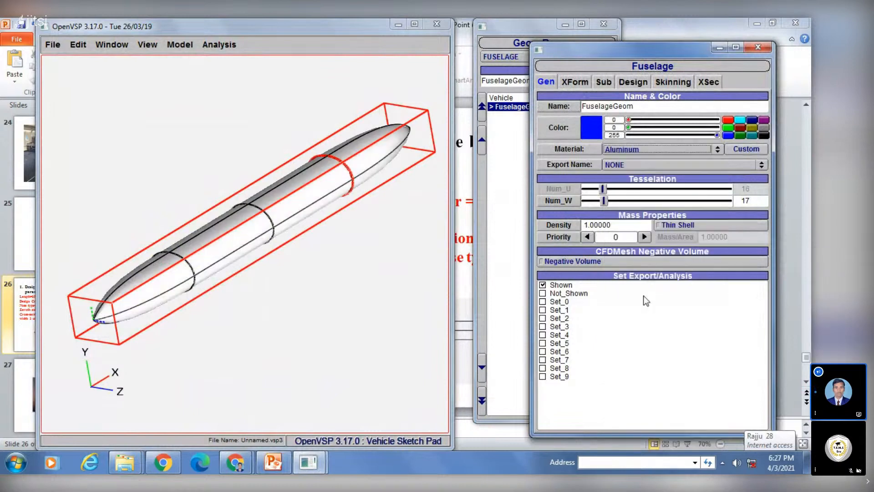
left_click(623, 151)
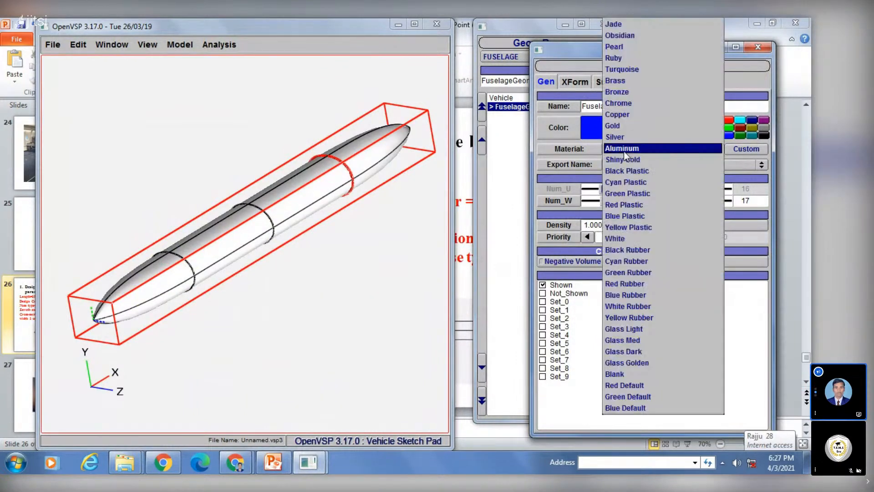
left_click(625, 317)
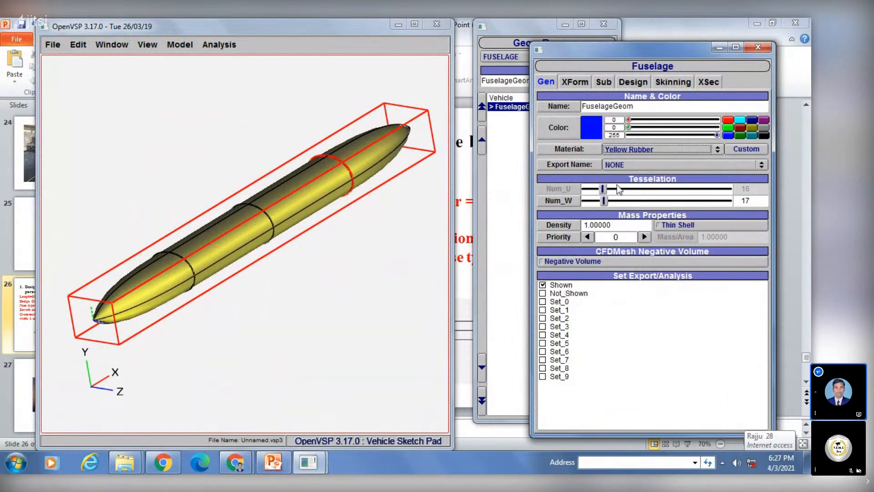
left_click(629, 151)
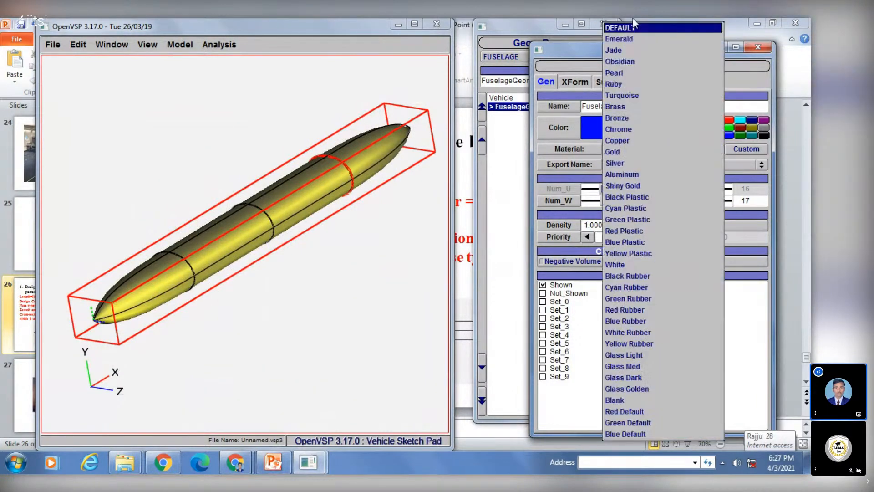
left_click(633, 31)
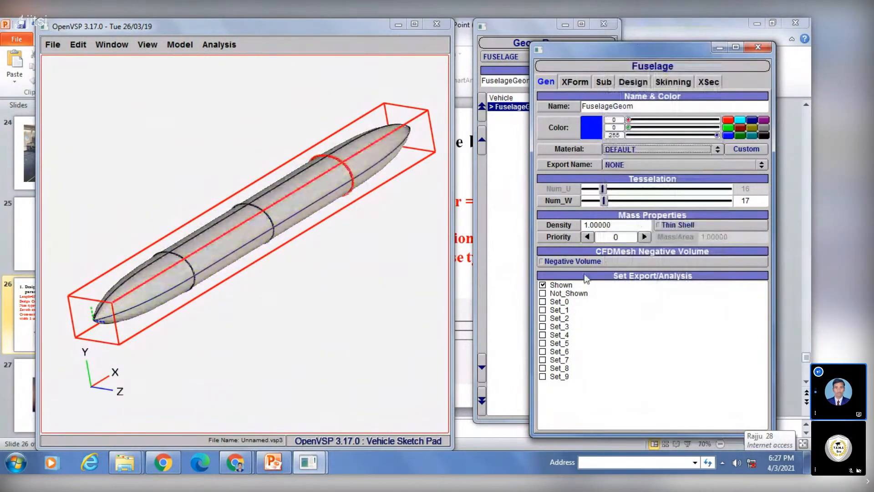
Show the fuselage in the top view without a surface display, close its settings and deselect it
left_click(147, 44)
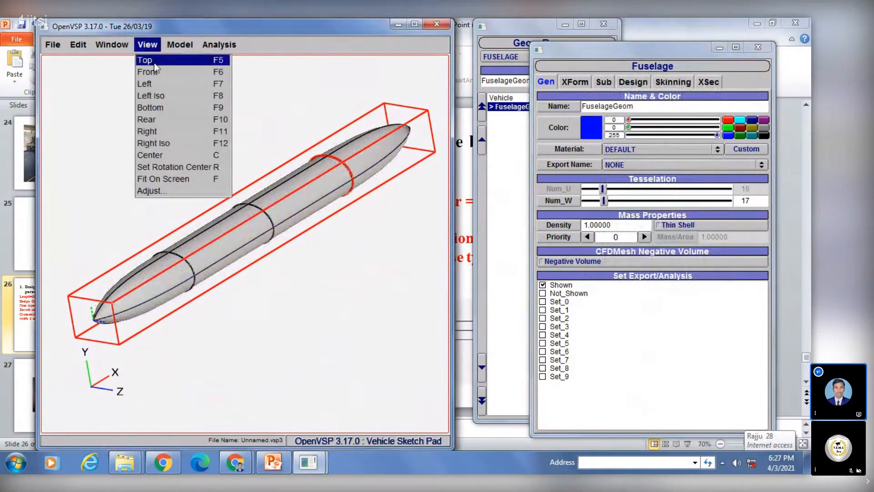
left_click(154, 64)
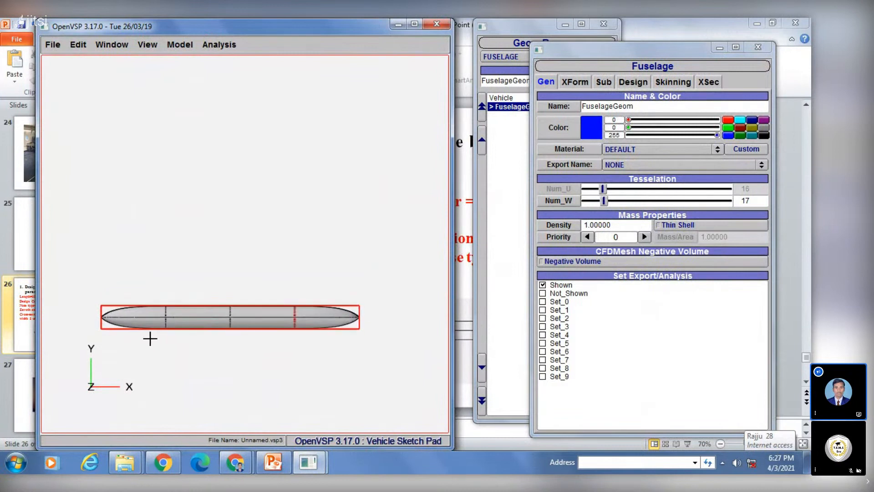
left_click(758, 47)
left_click(593, 301)
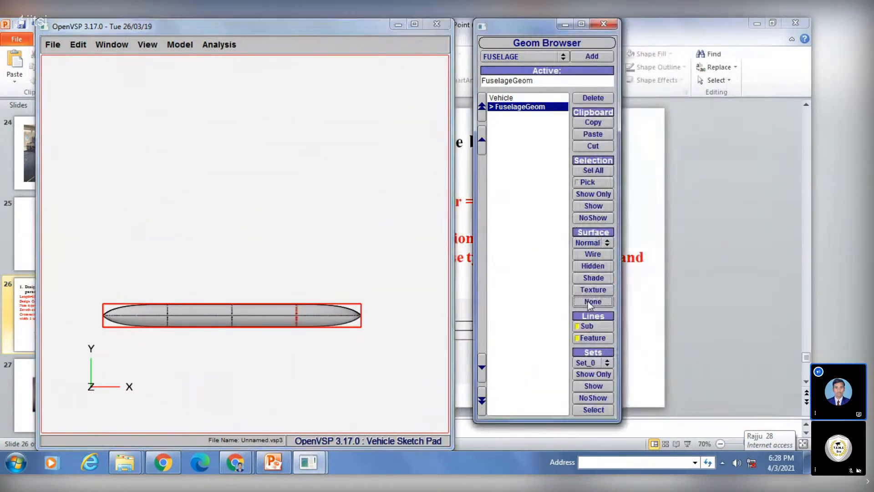
left_click(527, 260)
right_click_drag(289, 318, 195, 361)
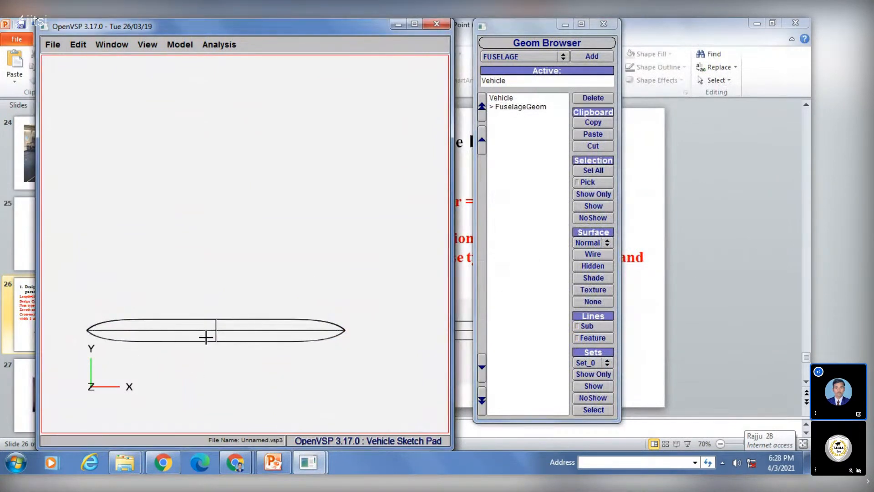
Switch to PowerPoint, compare the fuselage with the slide's drawing and parameter list, and return to OpenVSP
left_click(273, 462)
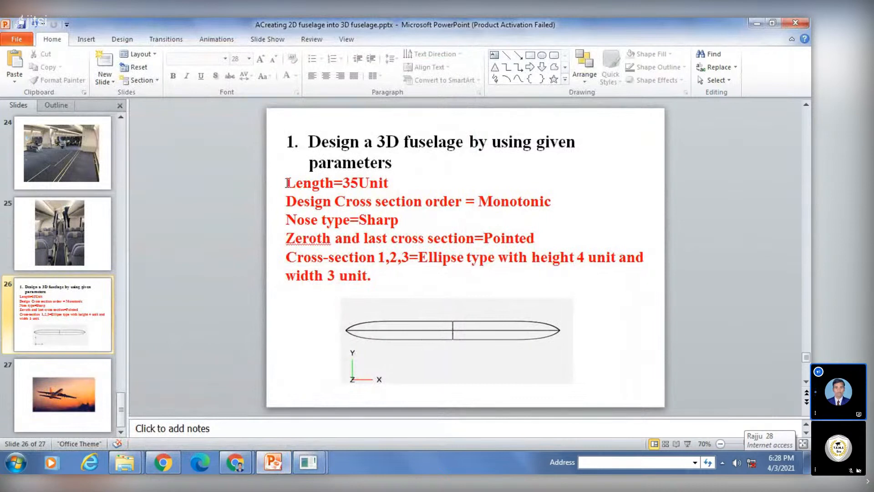
mouse_move(287, 183)
left_mouse_down()
mouse_move(398, 223)
mouse_move(370, 268)
left_mouse_up()
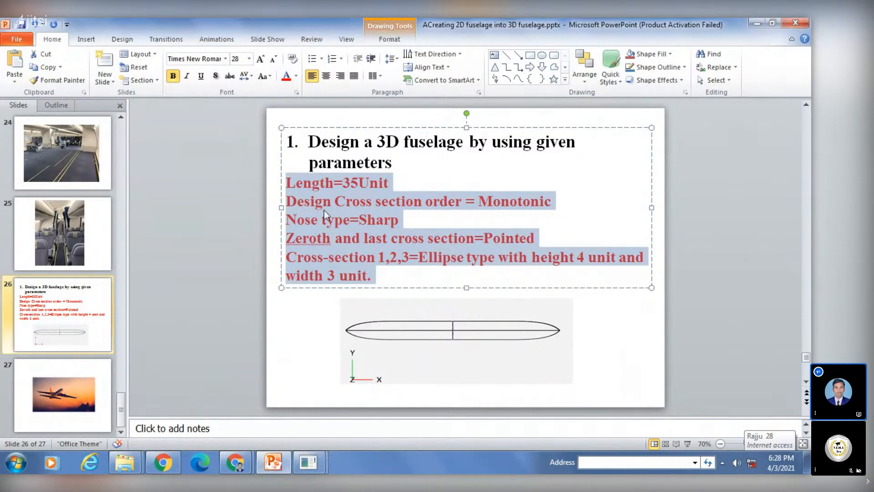
mouse_move(308, 462)
left_click(373, 394)
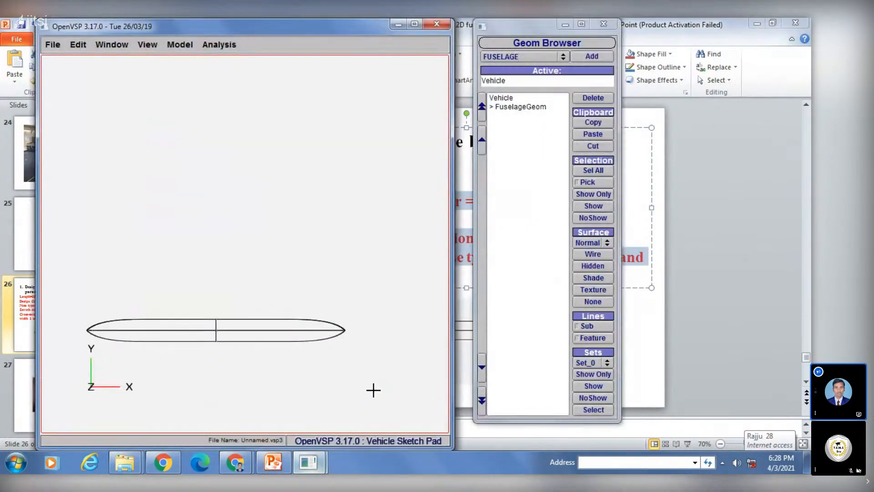
Select the fuselage, display it as a wireframe and deselect it
left_click_drag(373, 390, 184, 242)
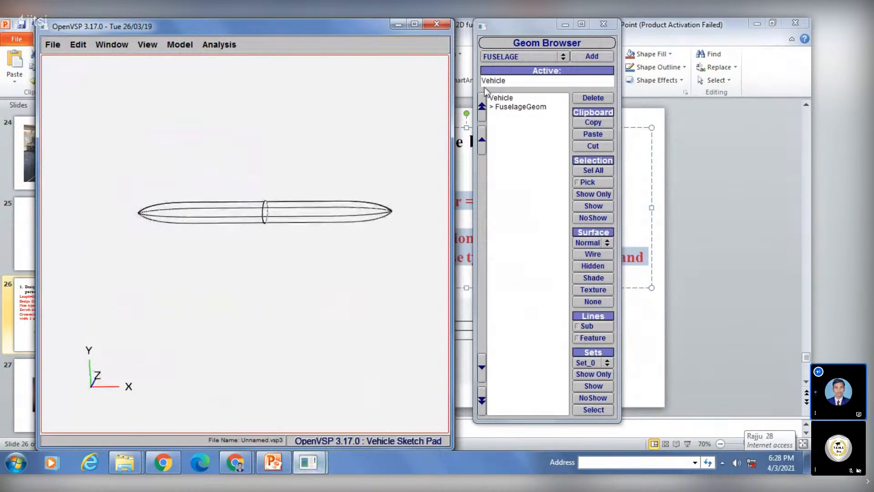
left_click(522, 108)
key("Escape")
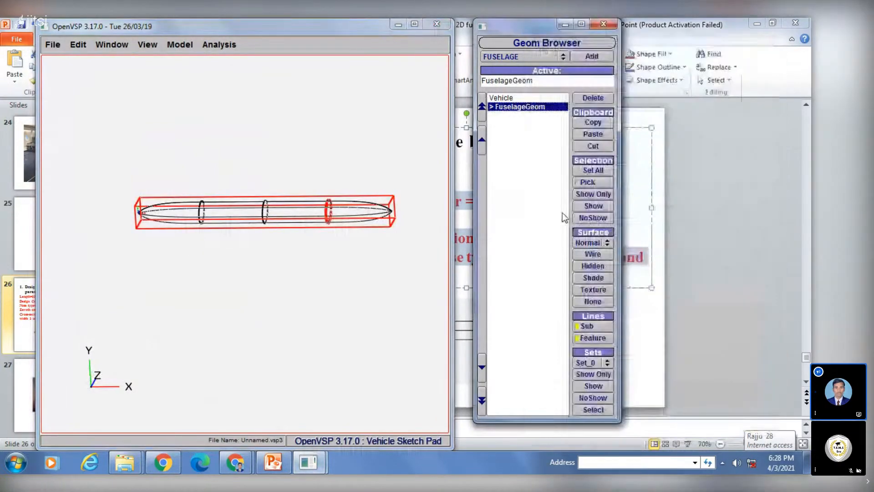
left_click(592, 254)
left_click(544, 202)
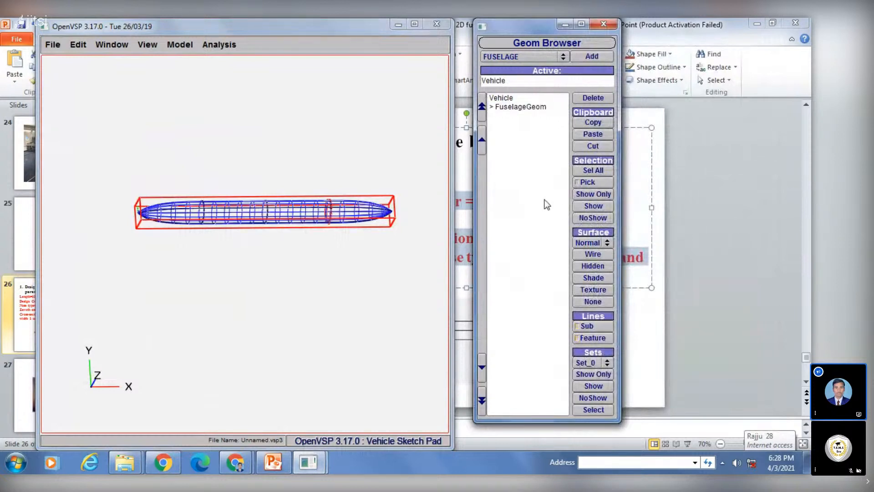
Display the fuselage with a shaded surface and fit it on screen
double_click(519, 107)
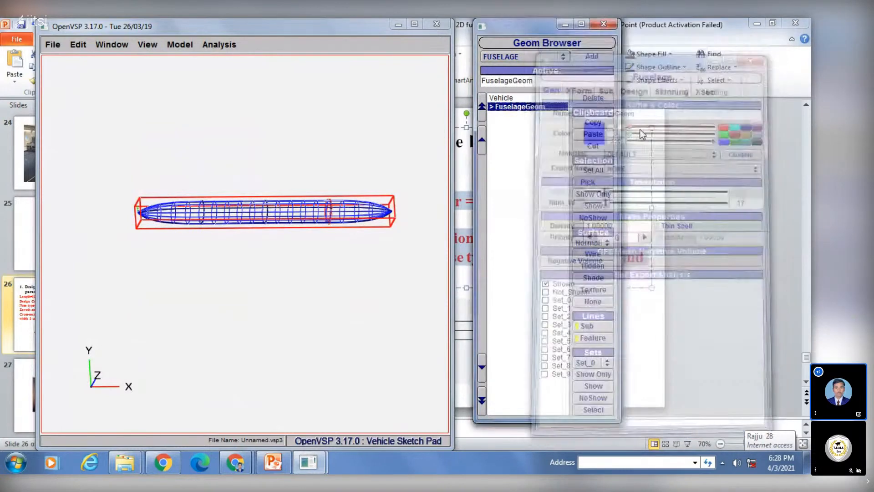
left_click(594, 279)
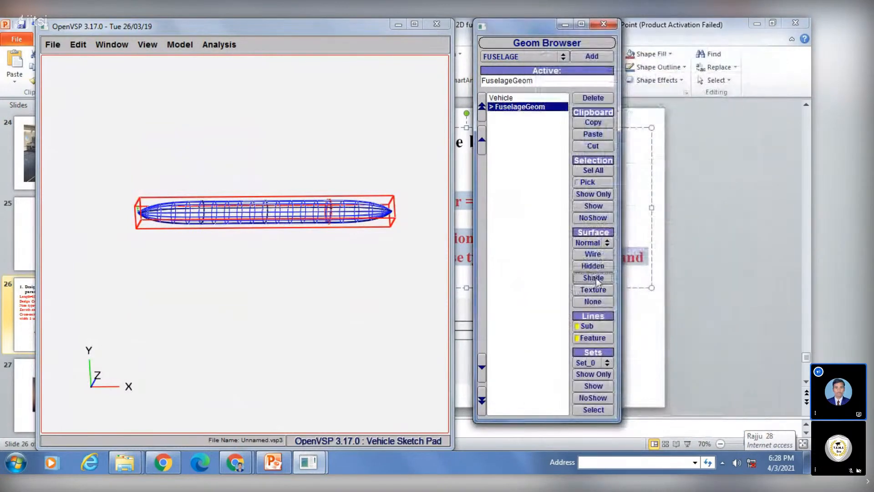
left_click(52, 45)
left_click(157, 179)
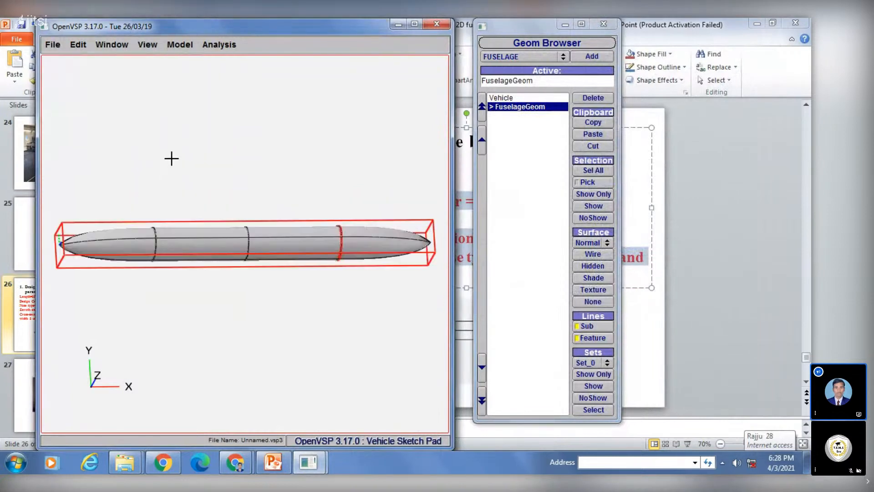
Split the model window into four views and show the whole fuselage in each one
left_click(148, 44)
mouse_move(114, 46)
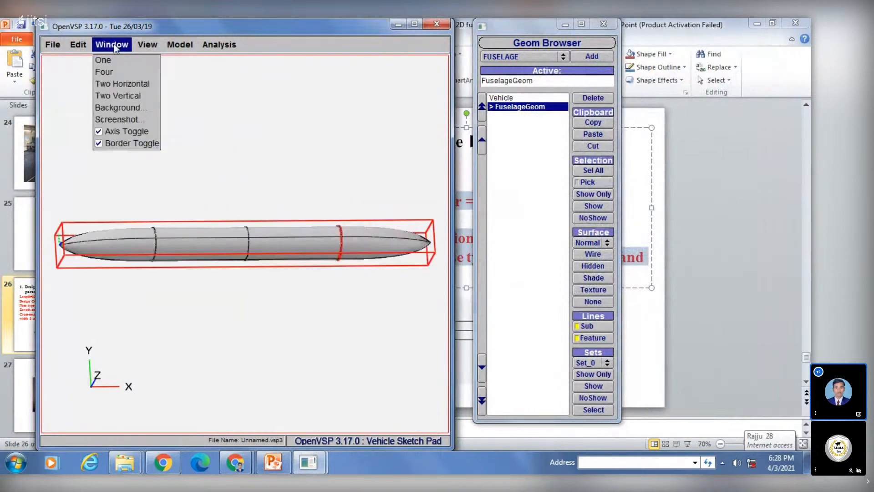
left_click(103, 71)
scroll(353, 181, "down", 5)
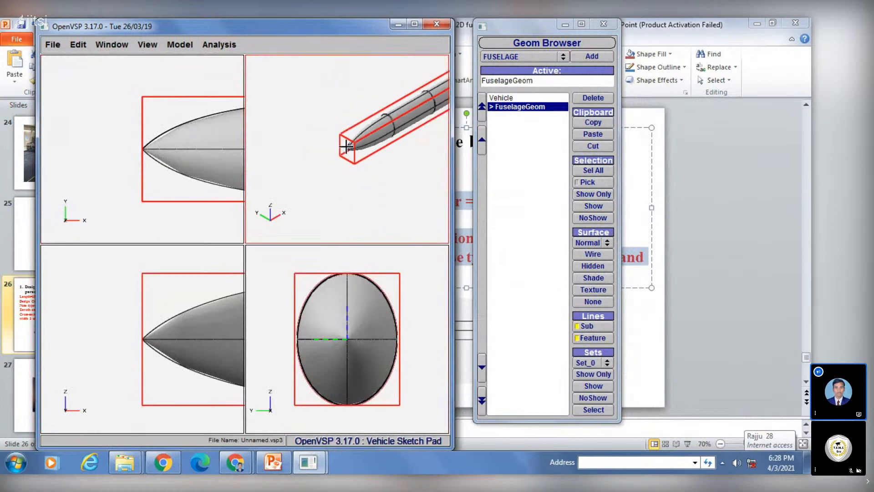
middle_click_drag(422, 121, 342, 161)
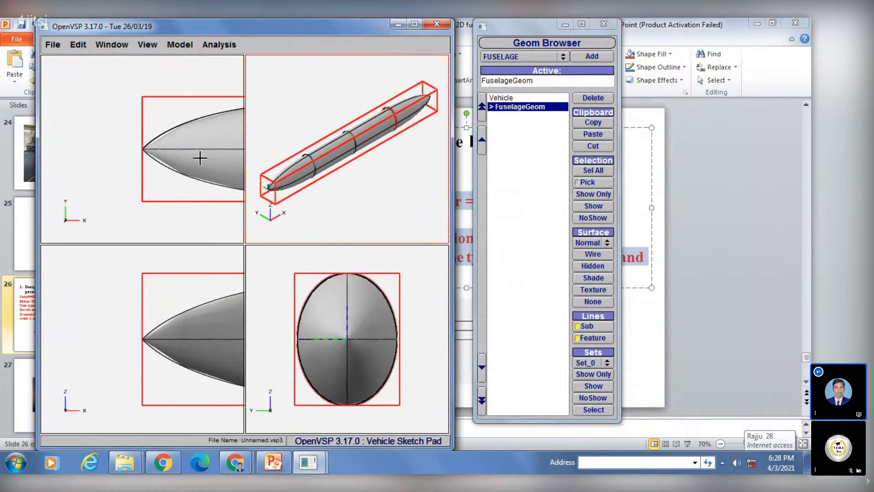
scroll(175, 145, "down", 5)
middle_click_drag(179, 143, 104, 149)
scroll(96, 137, "down", 6)
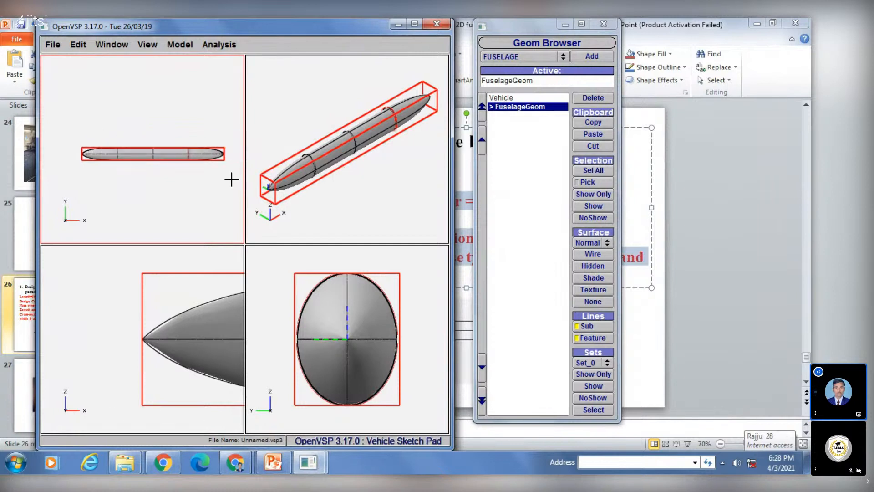
scroll(146, 282, "down", 6)
middle_click_drag(175, 299, 82, 308)
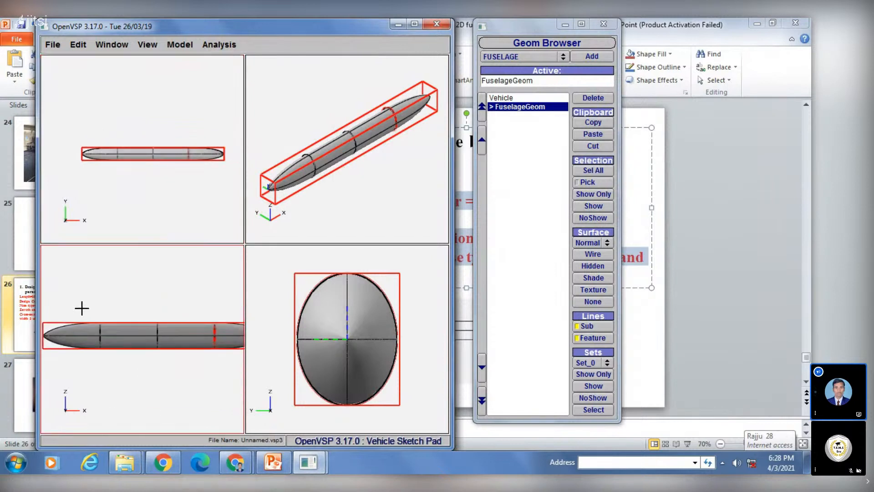
scroll(106, 300, "down", 3)
scroll(107, 300, "up", 1)
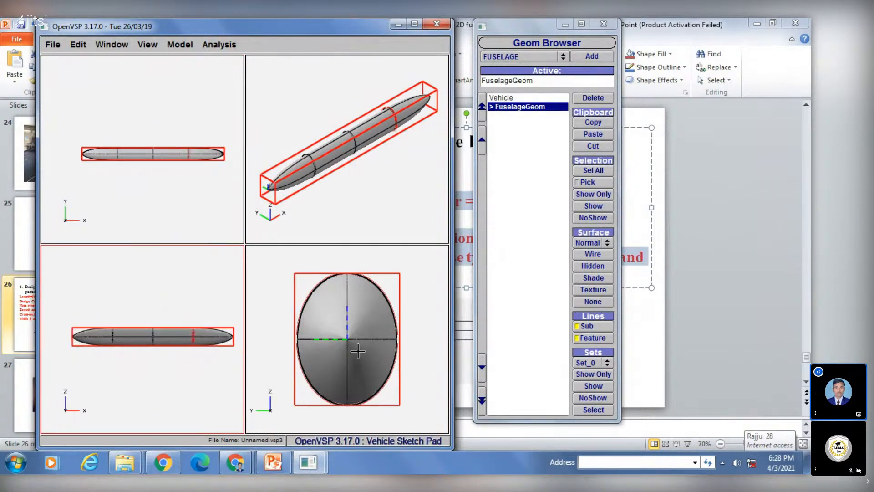
scroll(357, 351, "down", 4)
scroll(358, 351, "up", 3)
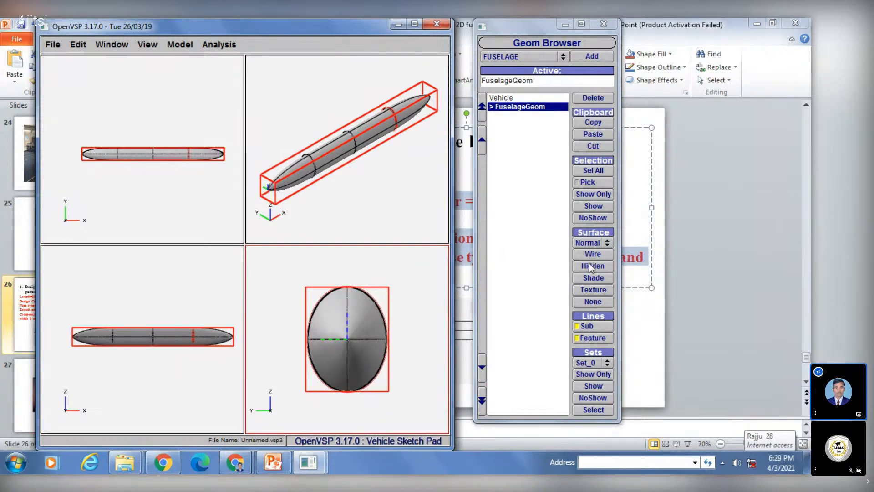
Turn off the fuselage's surface display in all four views and deselect the fuselage
left_click(591, 300)
left_click(519, 235)
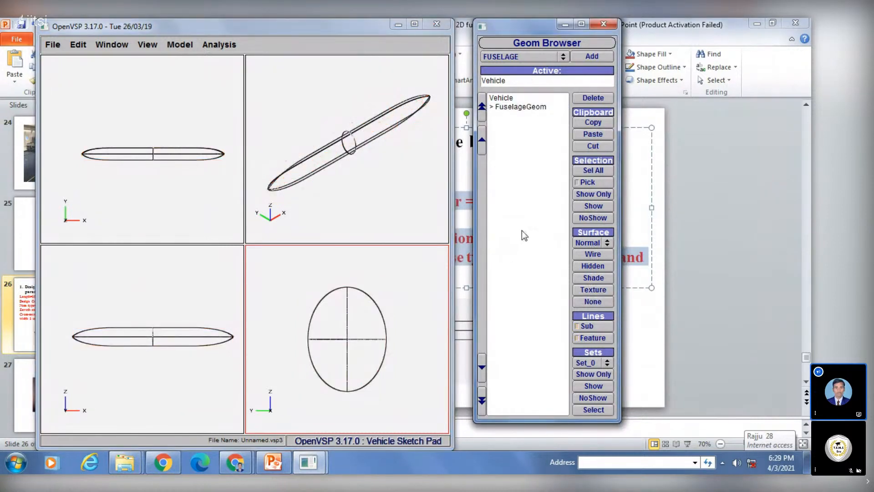
right_click_drag(319, 310, 317, 295)
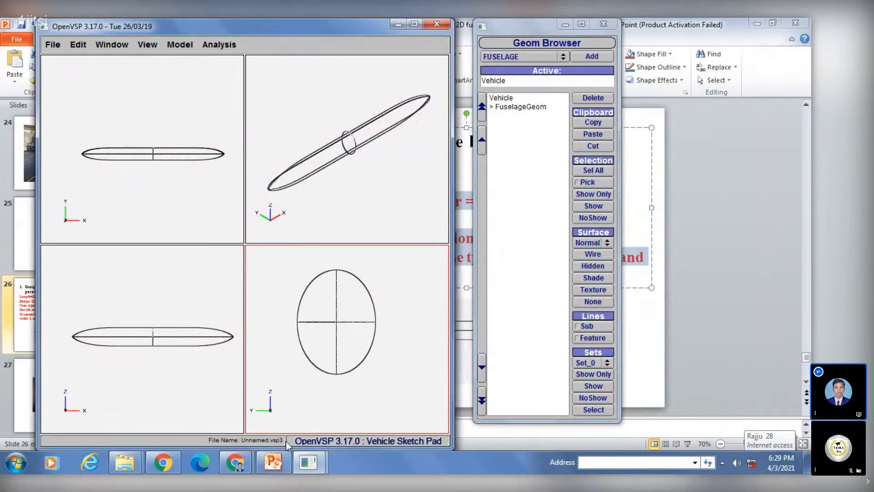
Review the fuselage parameters on the PowerPoint slide, then return to OpenVSP and inspect the fuselage in the isometric view
left_click(273, 462)
left_click(288, 317)
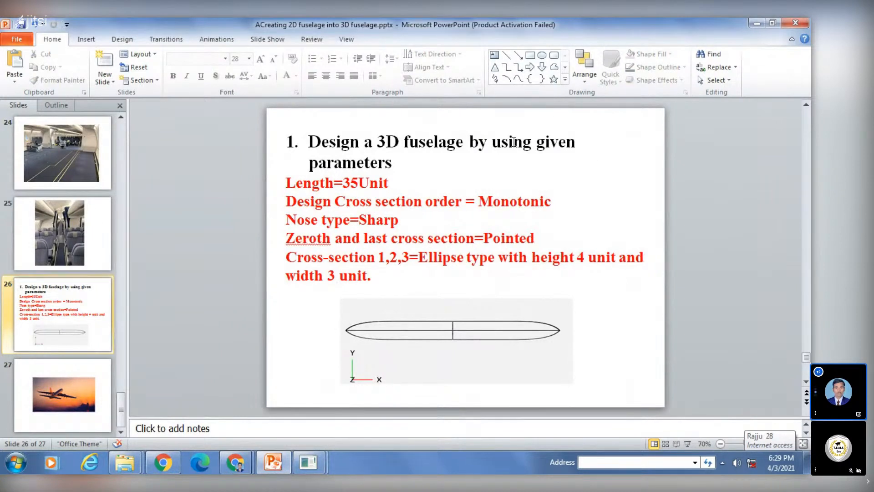
left_click_drag(339, 186, 280, 289)
left_click(283, 328)
mouse_move(309, 462)
left_click(390, 386)
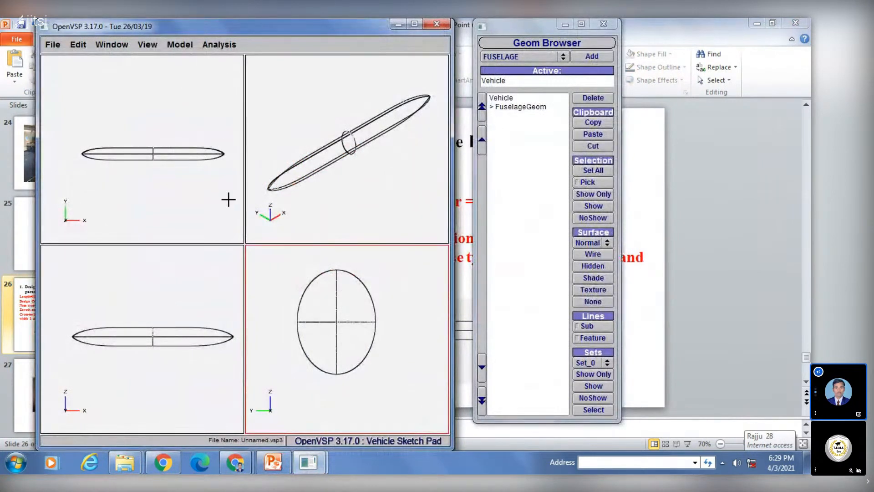
left_click_drag(307, 175, 351, 219)
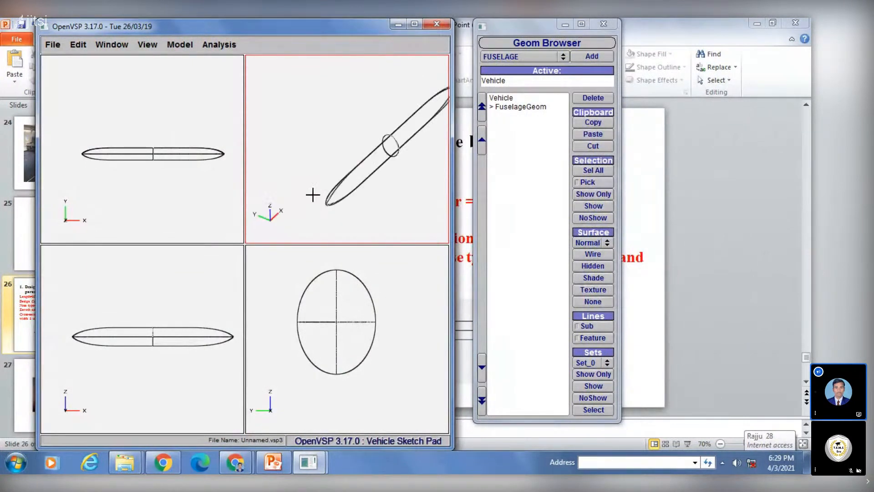
Switch to PowerPoint, view the last slide with the airplane photo and go back to the first slide
left_click(273, 462)
left_click(101, 380)
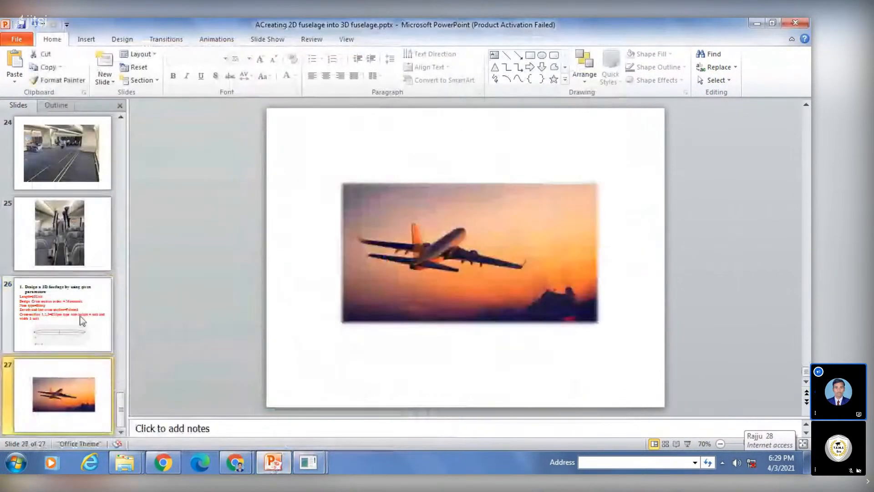
scroll(80, 315, "up", 10)
scroll(76, 287, "up", 5)
left_click(65, 156)
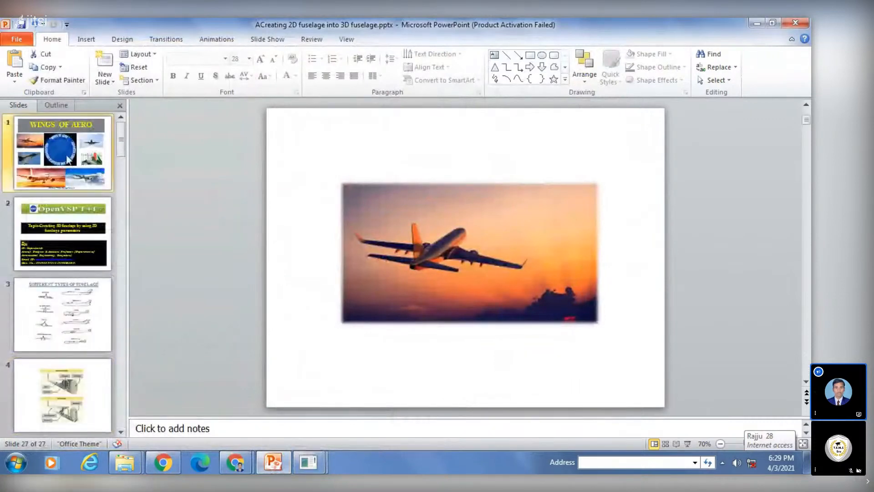
Start the slide show from the WINGS OF AERO slide and advance to the OpenVSP topic slide
left_click(687, 443)
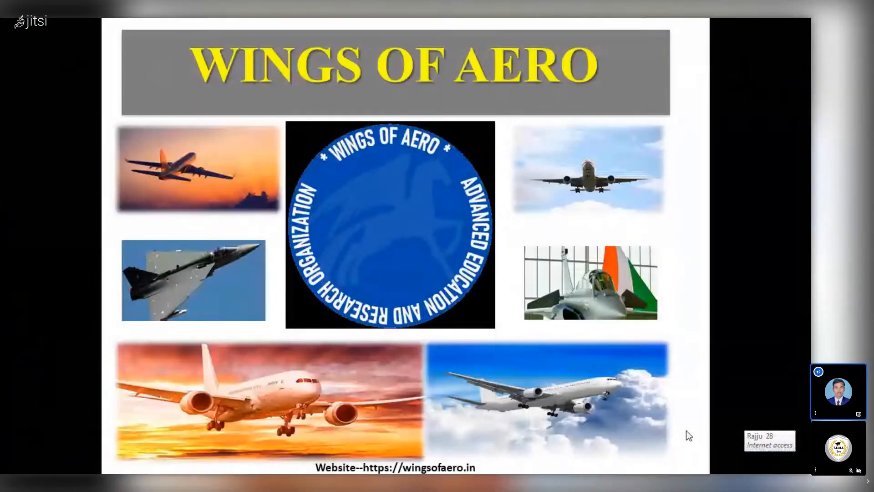
left_click(686, 430)
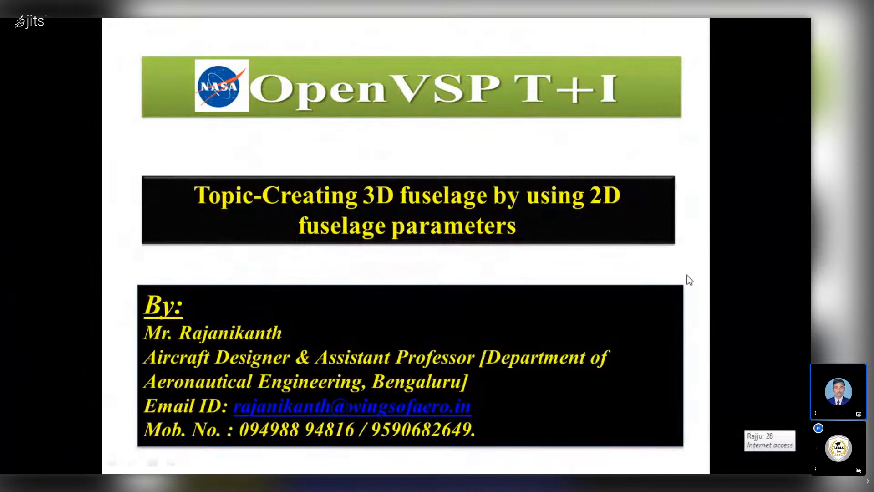
right_click(518, 147)
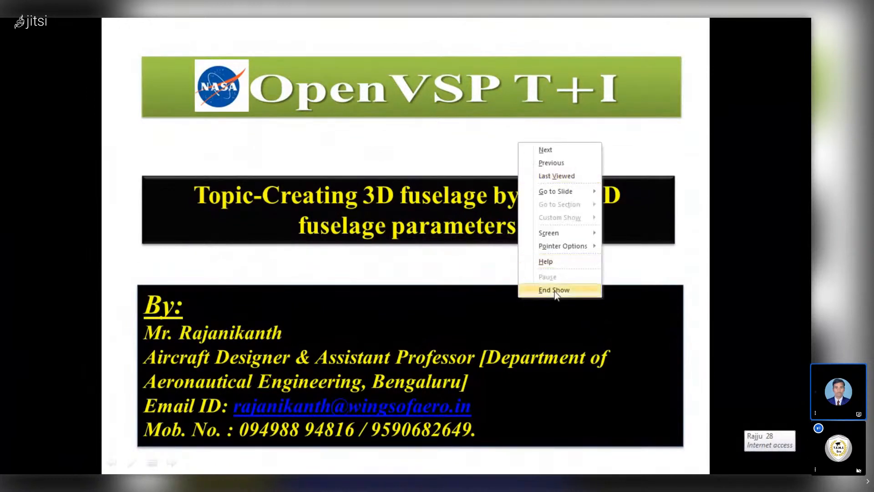
left_click(492, 277)
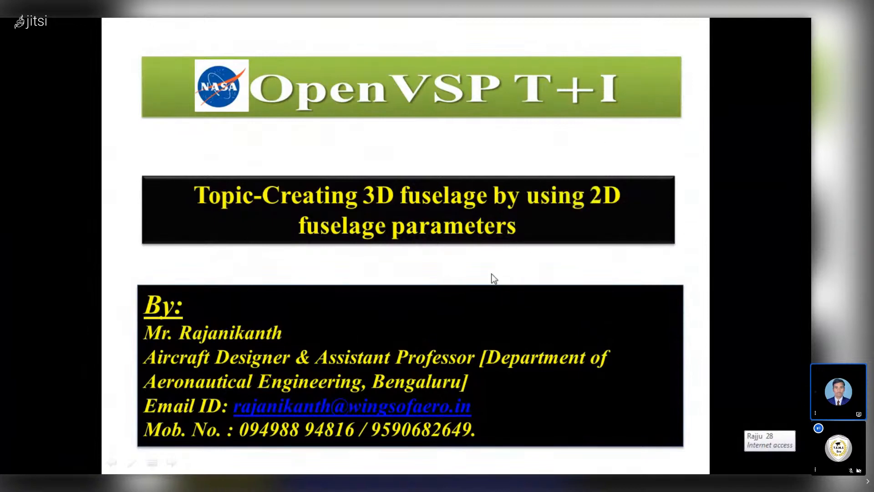